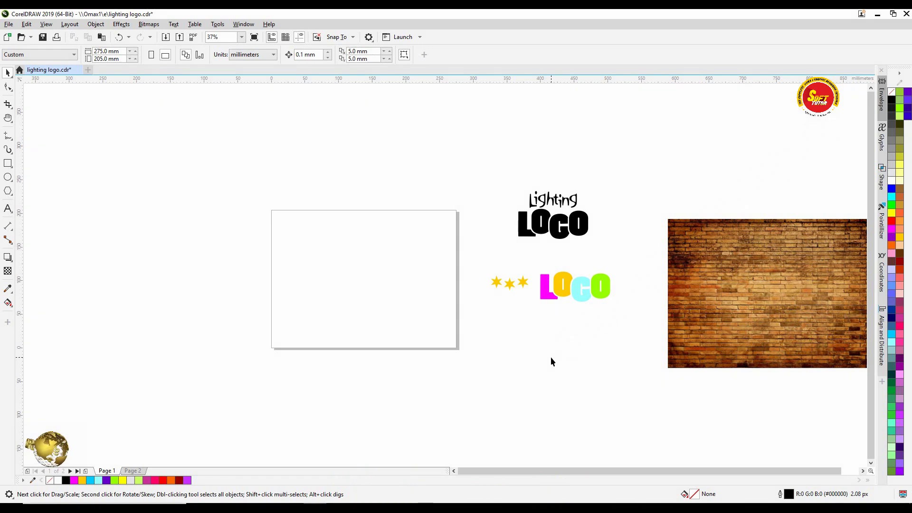
- Create a rectangle matching the 275 × 205 mm page and fill it with black
scroll(398, 193, "down", 1)
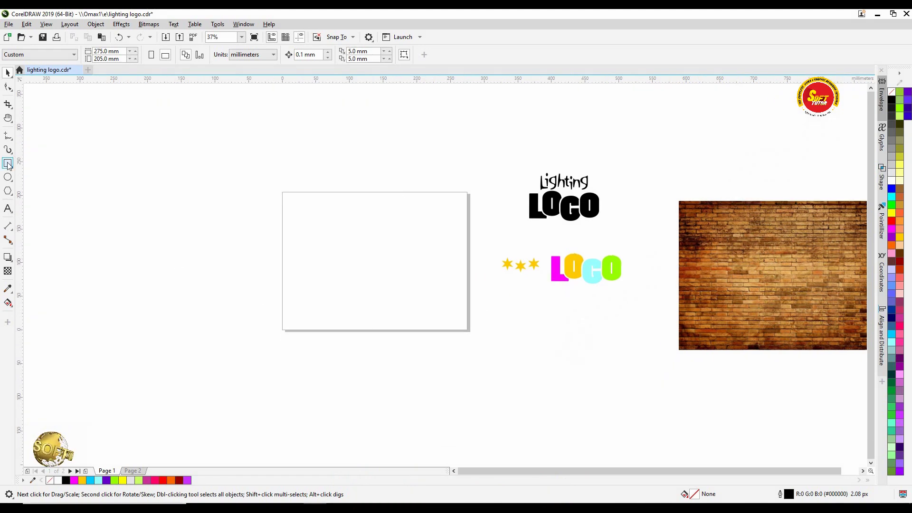
key("F5")
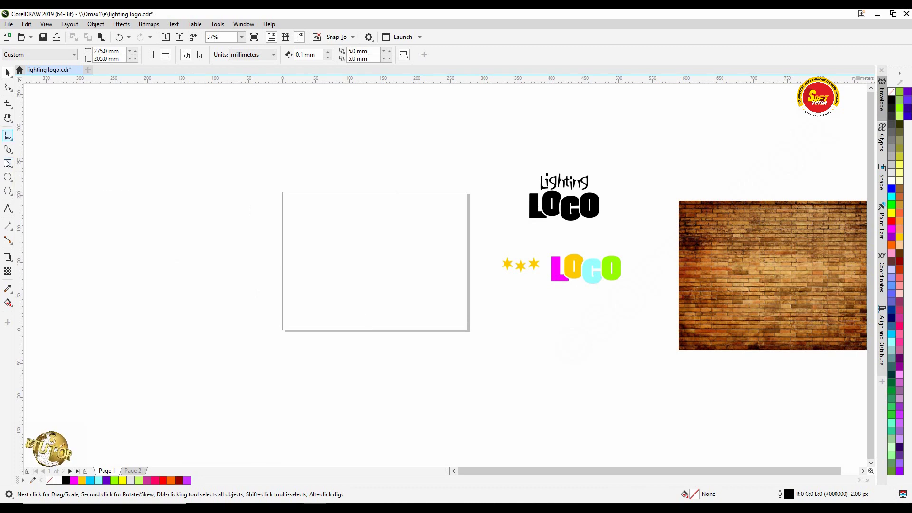
double_click(7, 164)
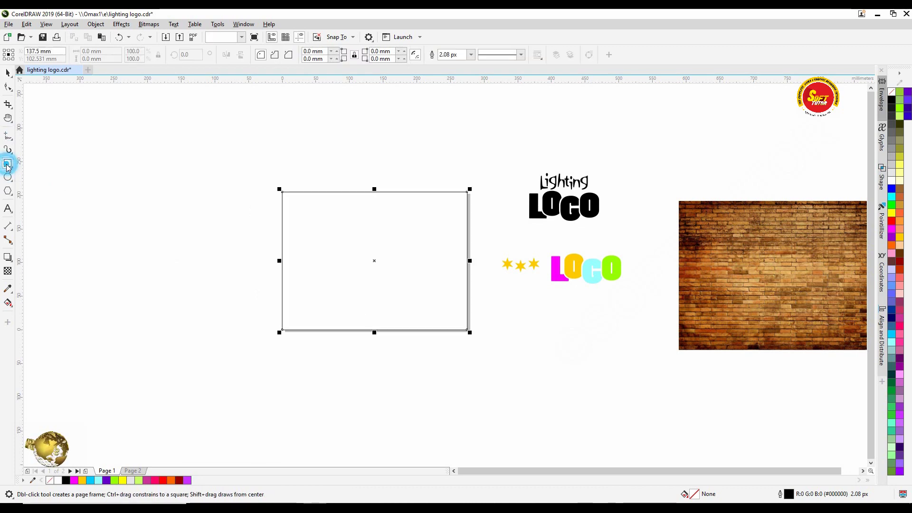
key("space")
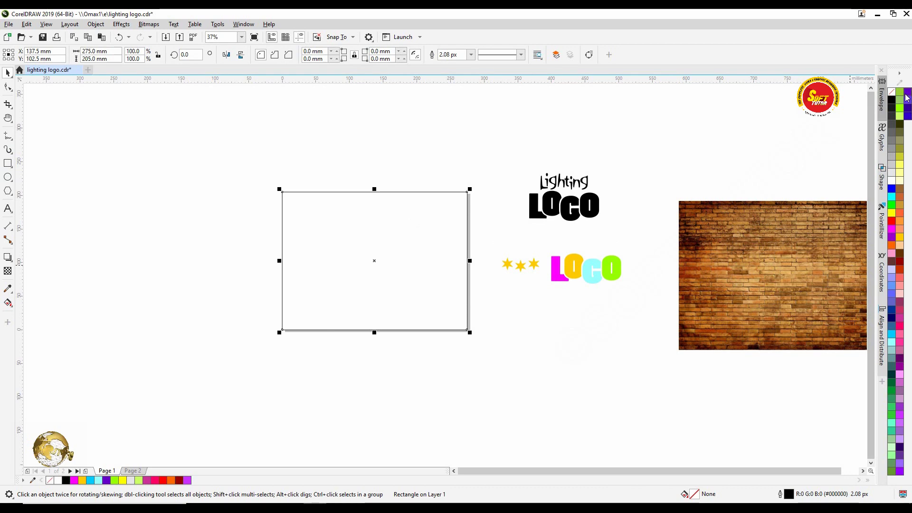
left_click(891, 99)
left_click(514, 124)
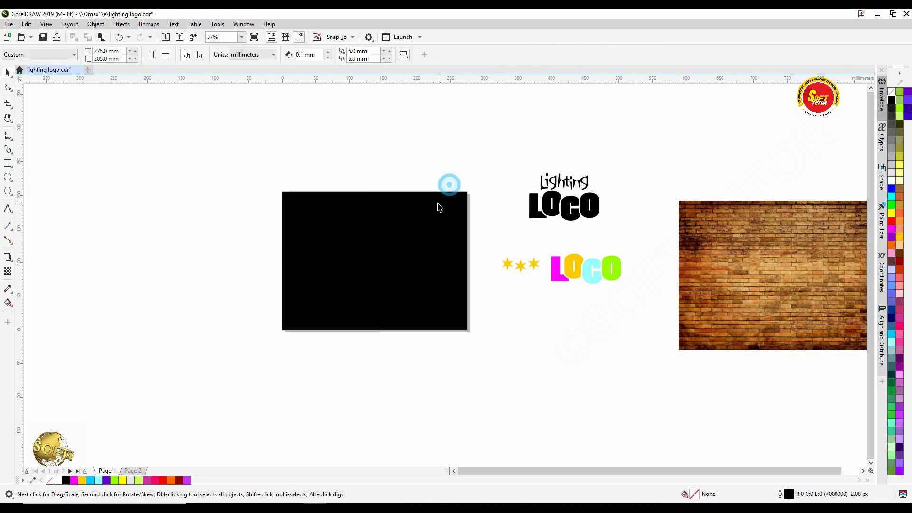
- Move the brick wall picture closer to the page, below the lettering and stars
scroll(559, 193, "up", 2)
left_click(591, 321)
left_click_drag(483, 118, 710, 270)
scroll(598, 169, "down", 2)
left_click(654, 166)
- Place the multicoloured LOGO group at the exact centre of the black rectangle
left_click(589, 258)
left_click_drag(589, 258, 384, 250)
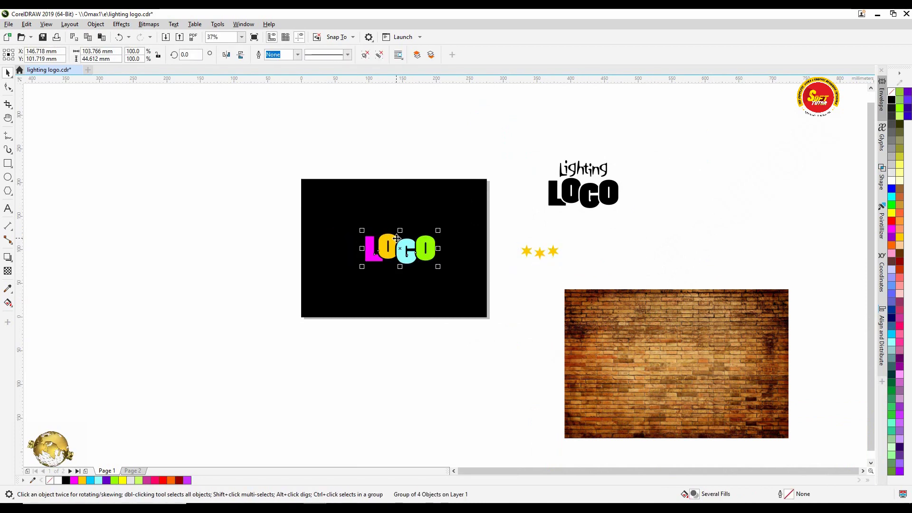
left_click(436, 126)
scroll(387, 232, "up", 4)
left_click(384, 227)
scroll(386, 226, "down", 2)
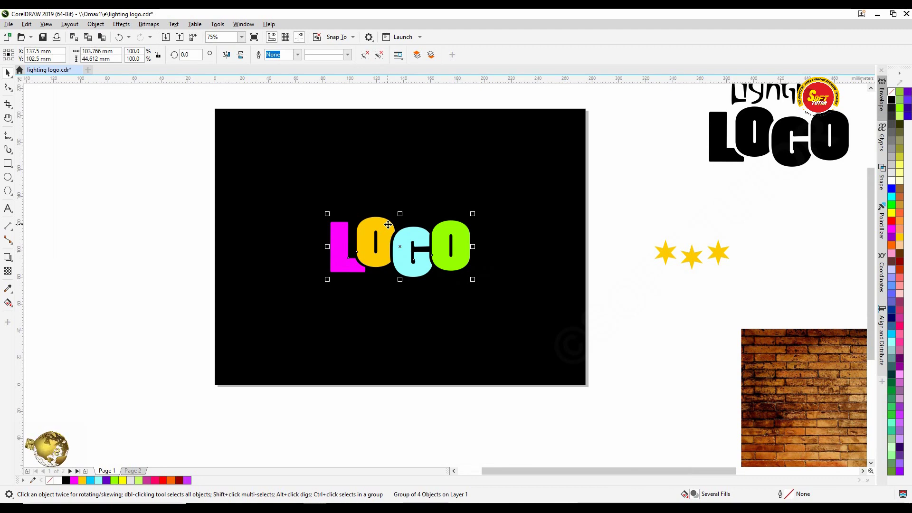
- Try a single orange fill on the LOGO group and undo the recolouring
left_click(900, 205)
left_click(900, 213)
key("ctrl+z")
key("ctrl+z")
key("ctrl+z")
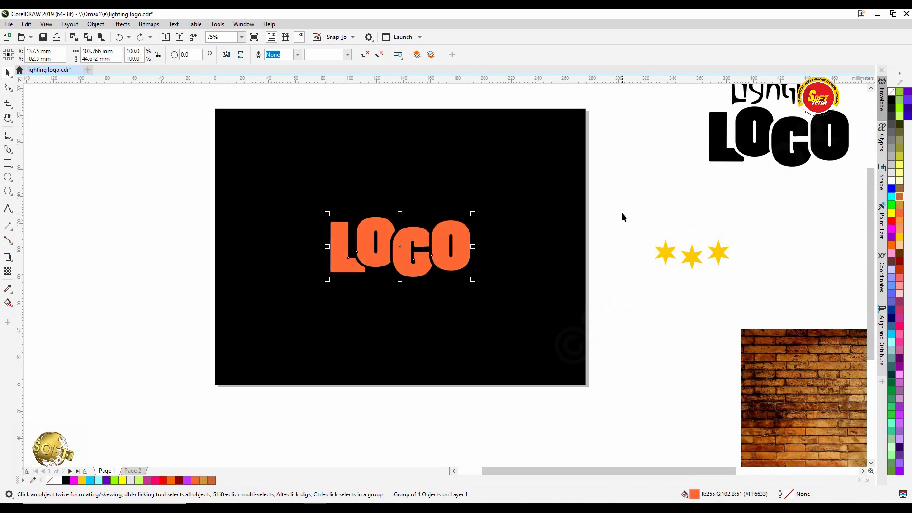
left_click(627, 188)
- Duplicate the multicoloured LOGO group above and to the right of the centred original
left_click(381, 228)
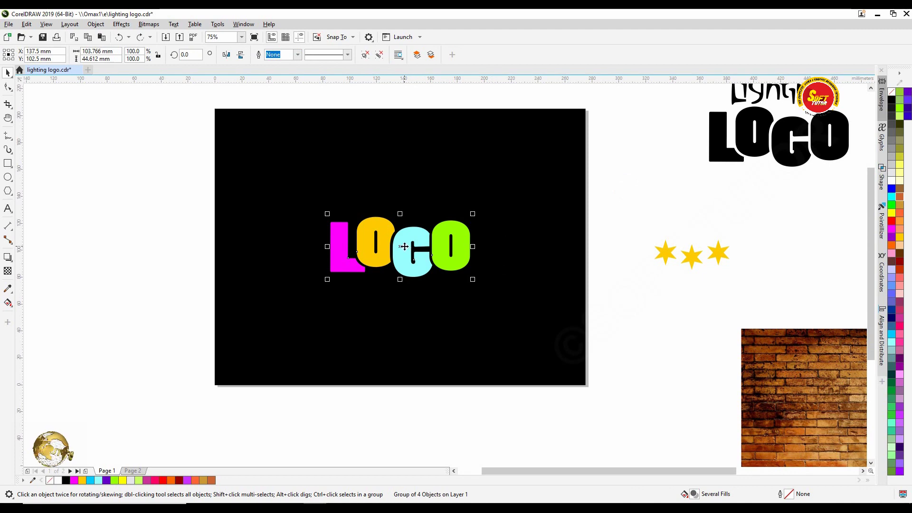
left_click_drag(404, 247, 464, 163)
scroll(464, 162, "up", 2)
- Apply a Gaussian Blur with a radius of 140 pixels to the upper LOGO duplicate
left_click(122, 24)
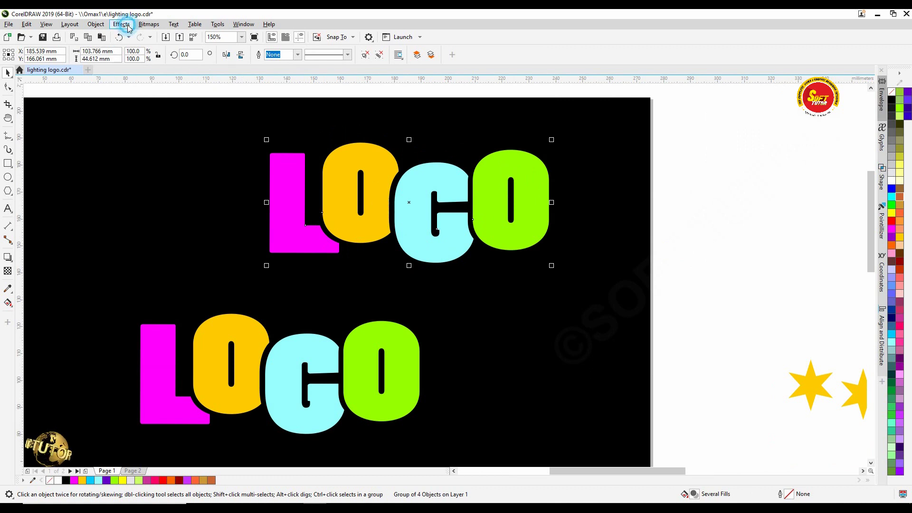
left_click(128, 81)
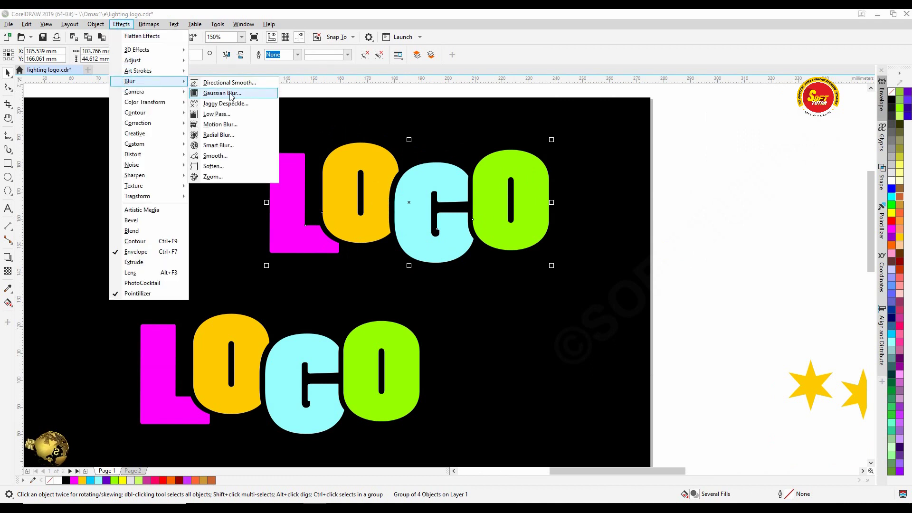
left_click(228, 91)
left_click_drag(418, 231, 498, 278)
left_click(583, 304)
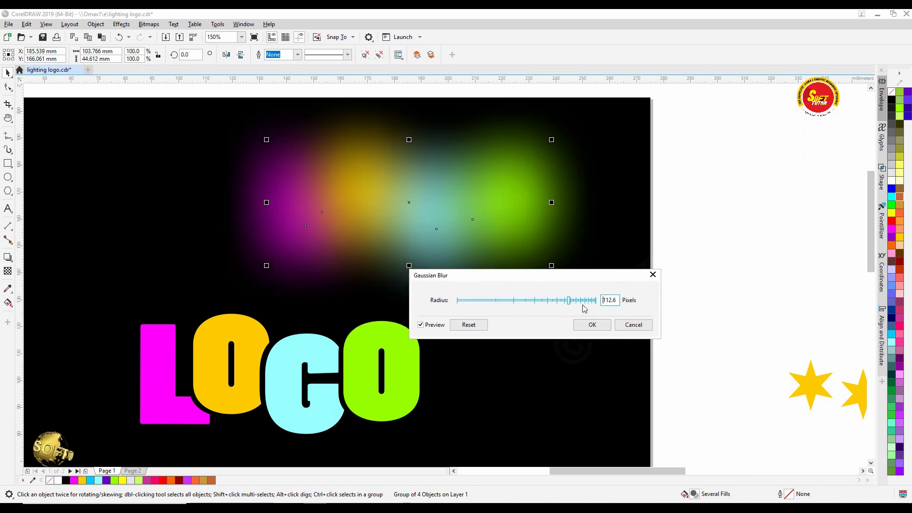
left_click(582, 305)
key("Tab")
type("140")
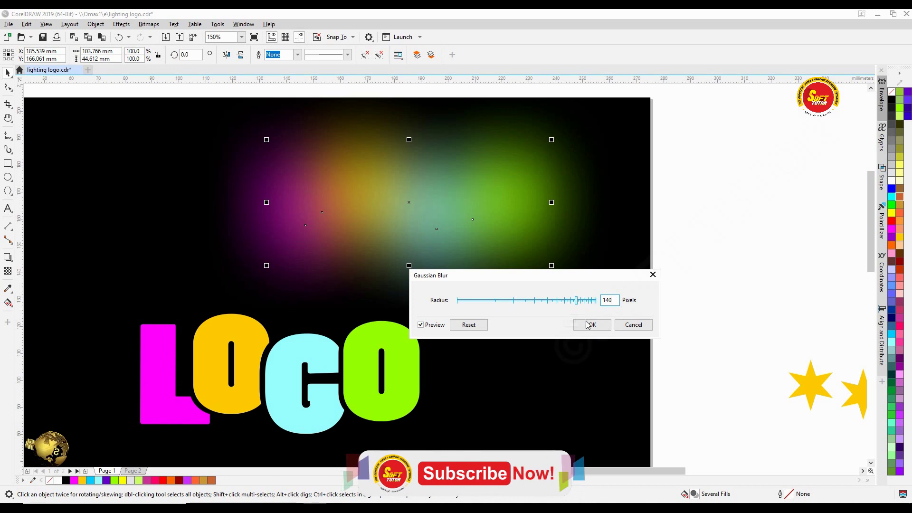
left_click_drag(564, 277, 571, 276)
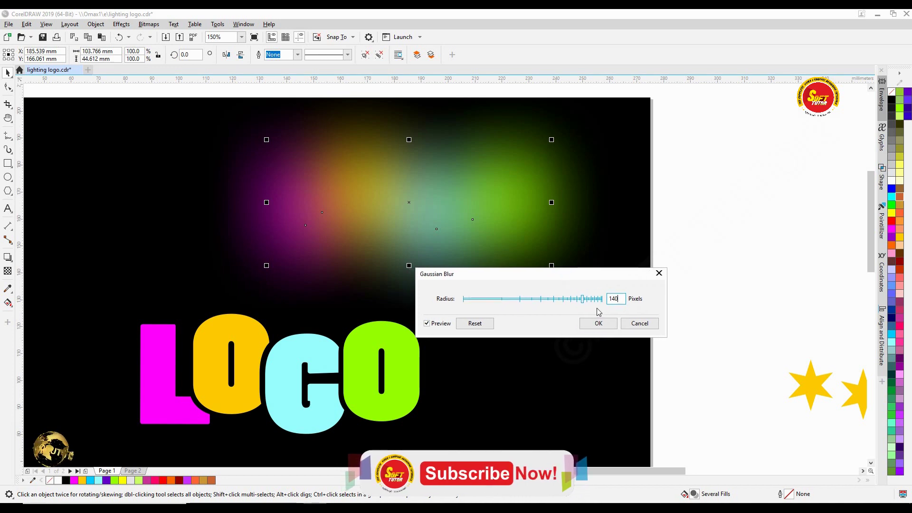
left_click_drag(576, 278, 563, 280)
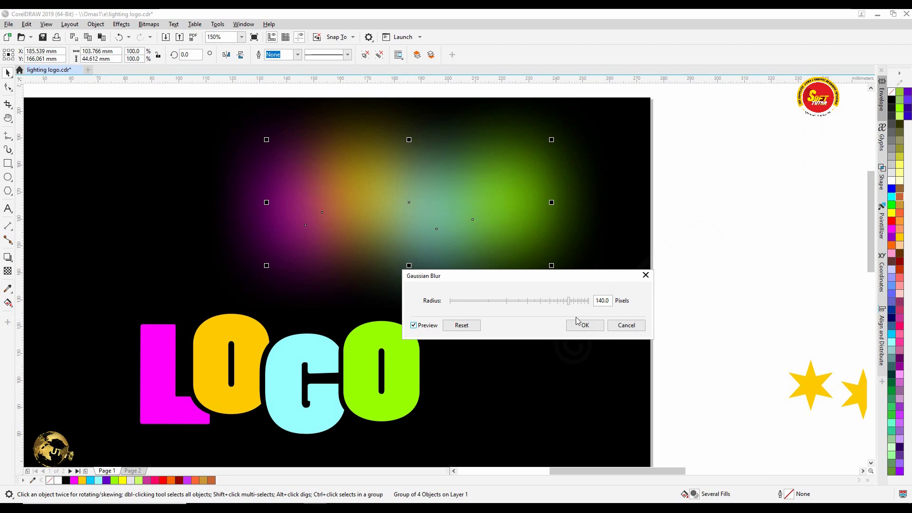
left_click_drag(554, 280, 588, 269)
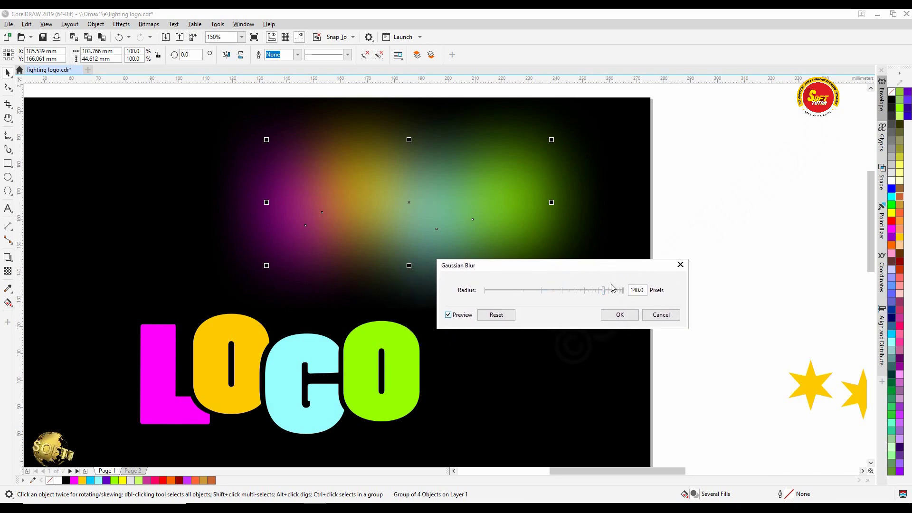
left_click(620, 316)
left_click(440, 198)
scroll(443, 236, "up", 1)
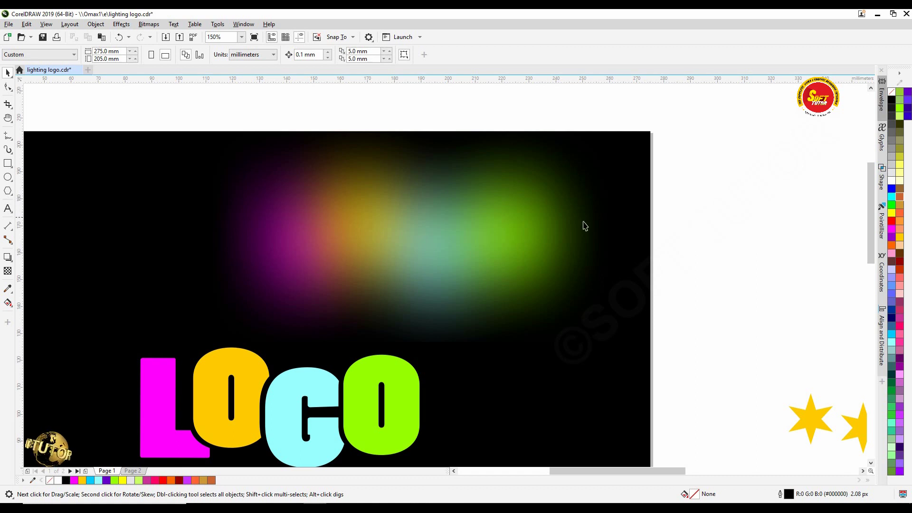
left_click(446, 228)
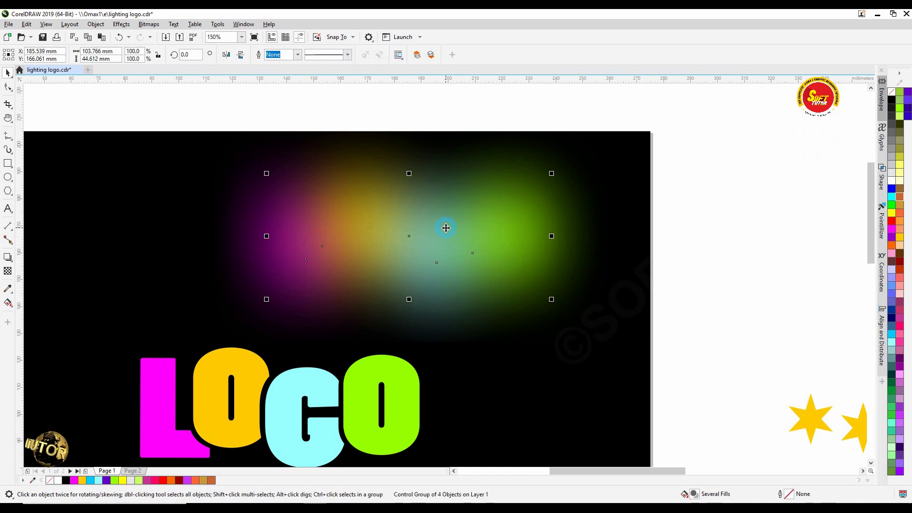
- Draw a circle about 60 mm wide across the black rectangle's top edge near its left corner and fill it bright green
left_click(8, 176)
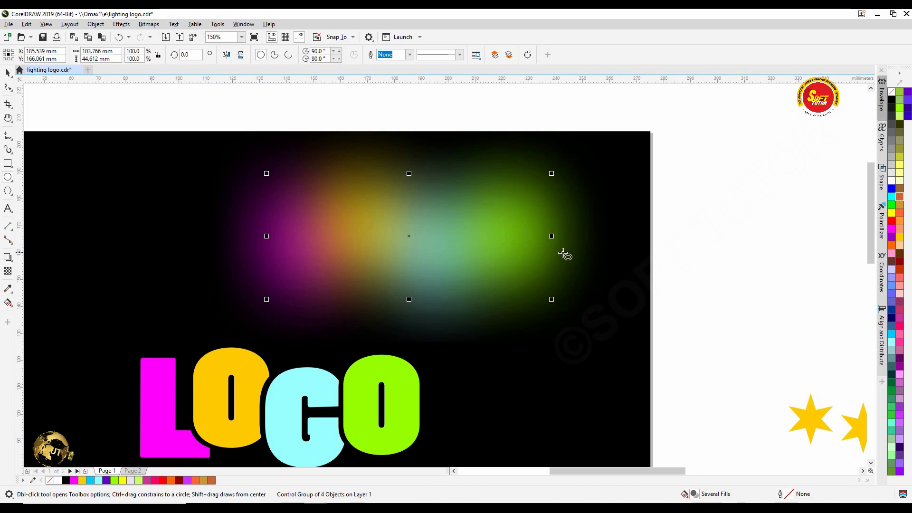
scroll(564, 252, "down", 3)
scroll(469, 234, "up", 3)
left_click_drag(293, 157, 409, 324)
left_click(891, 205)
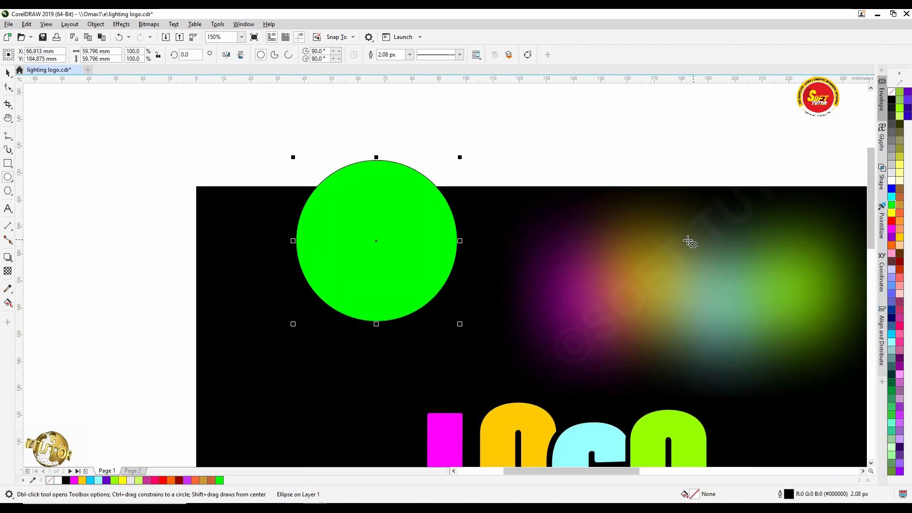
key("space")
- Try a Gaussian Blur directly on the green vector circle
left_click(96, 24)
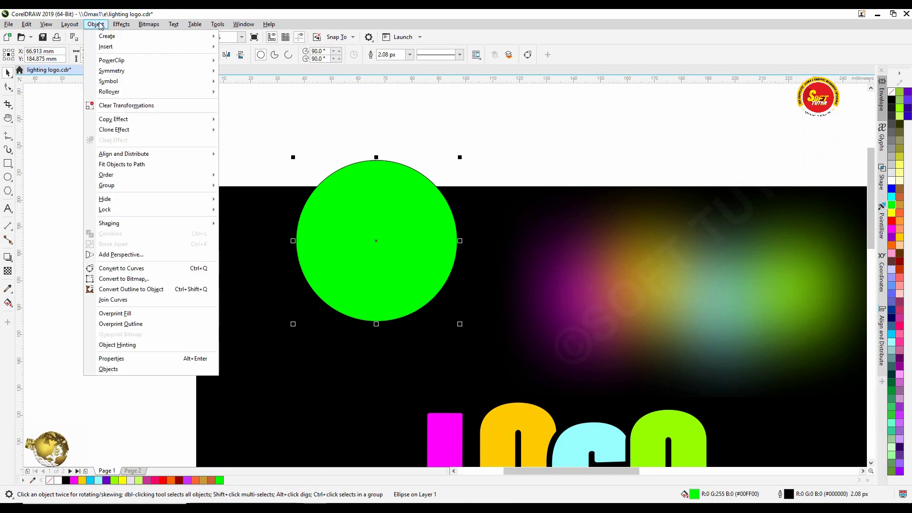
left_click(120, 25)
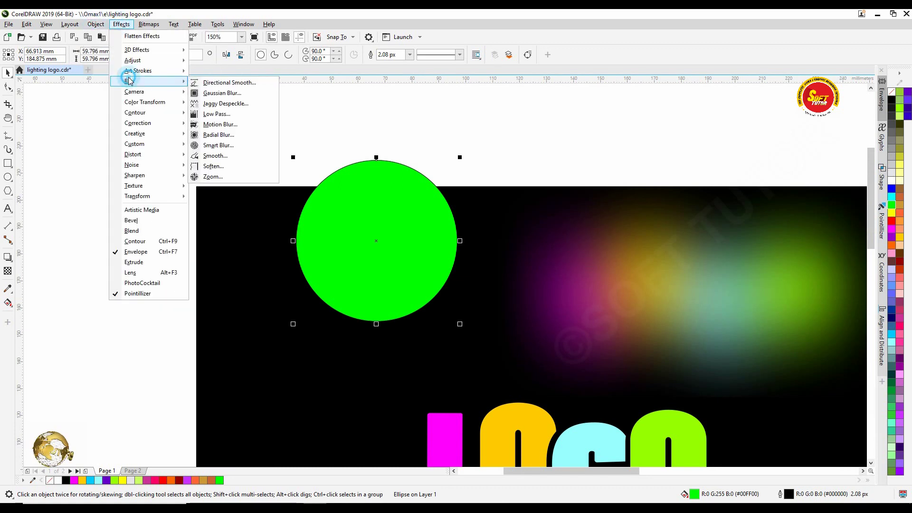
mouse_move(128, 77)
left_click(238, 91)
left_click_drag(463, 231, 601, 199)
key("Escape")
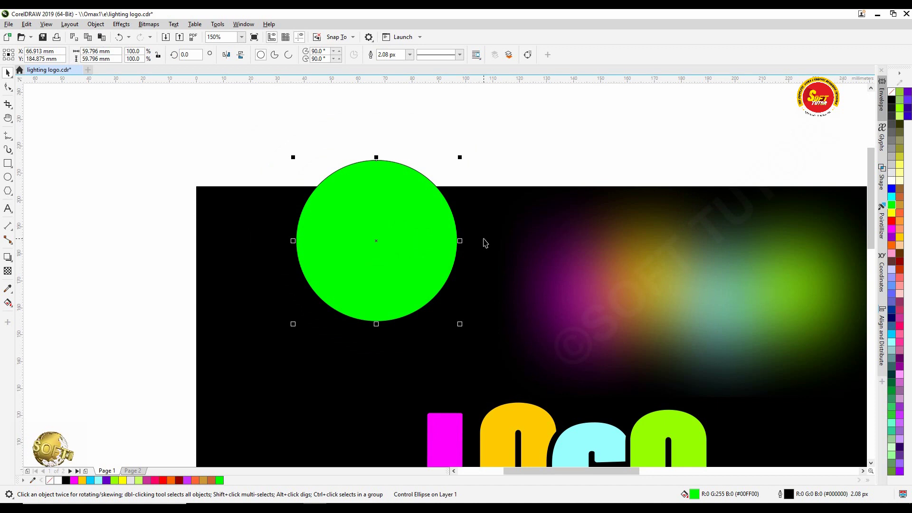
- Shift the green circle slightly left and convert it to a 300 dpi RGB bitmap with anti-aliasing and a transparent background
left_click_drag(378, 237, 348, 239)
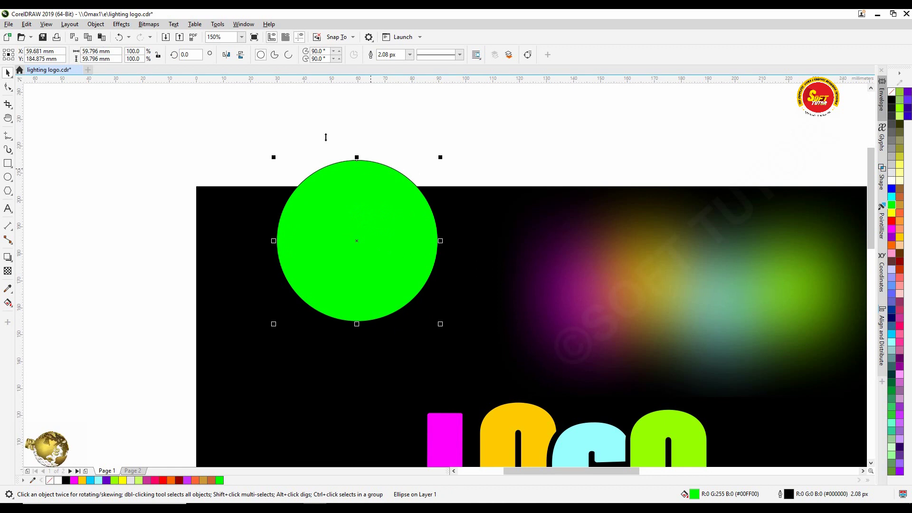
left_click(149, 24)
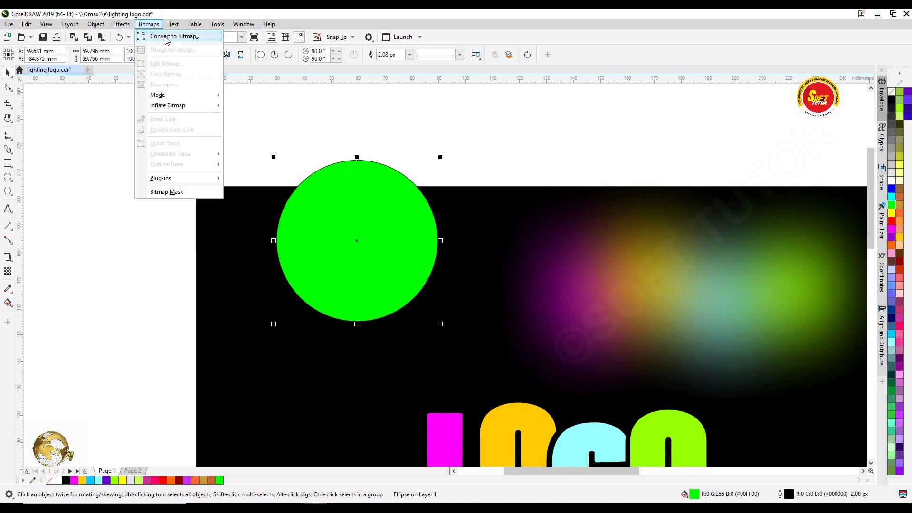
left_click(167, 36)
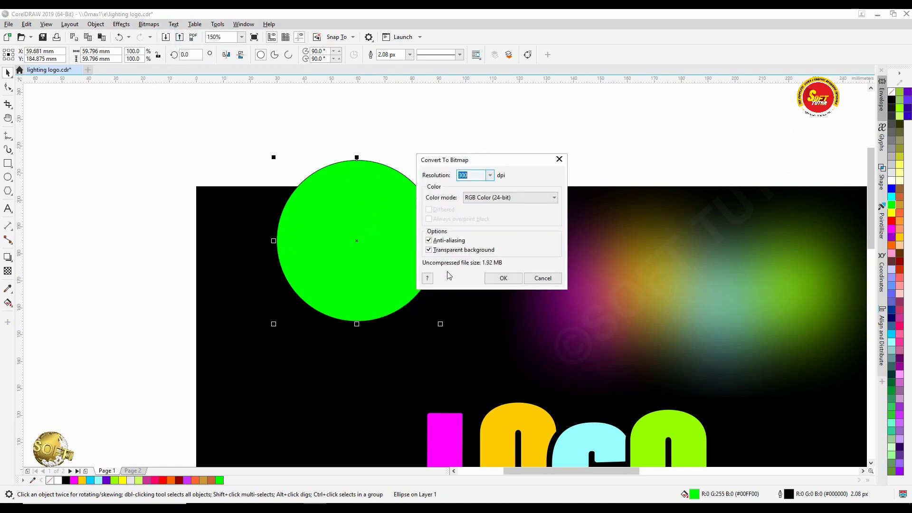
left_click_drag(463, 161, 469, 161)
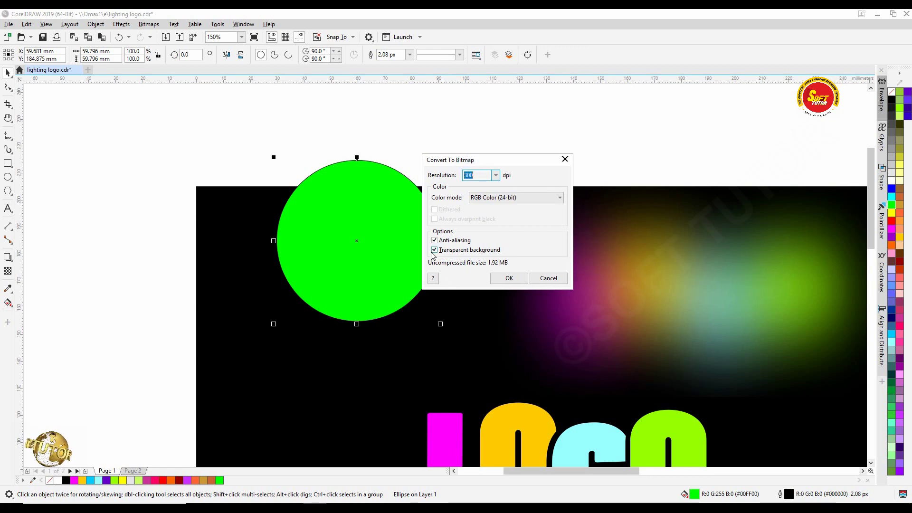
left_click(505, 277)
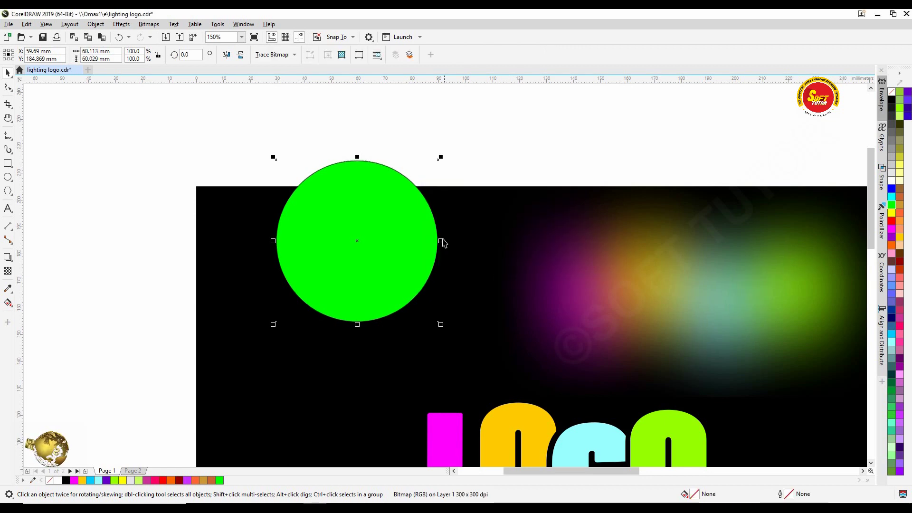
- Apply a Gaussian Blur with a radius of 140 pixels to the green circle bitmap
left_click(96, 24)
left_click(119, 25)
mouse_move(131, 81)
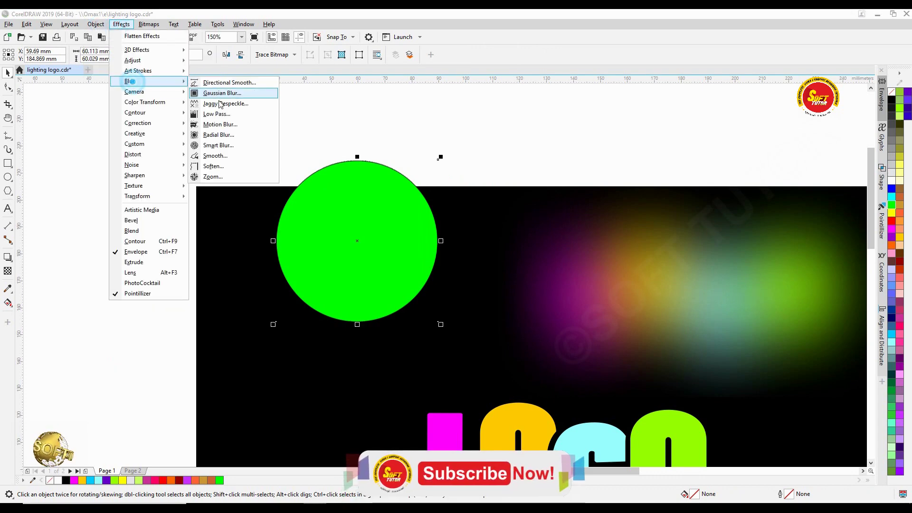
left_click(217, 92)
left_click_drag(423, 227, 528, 222)
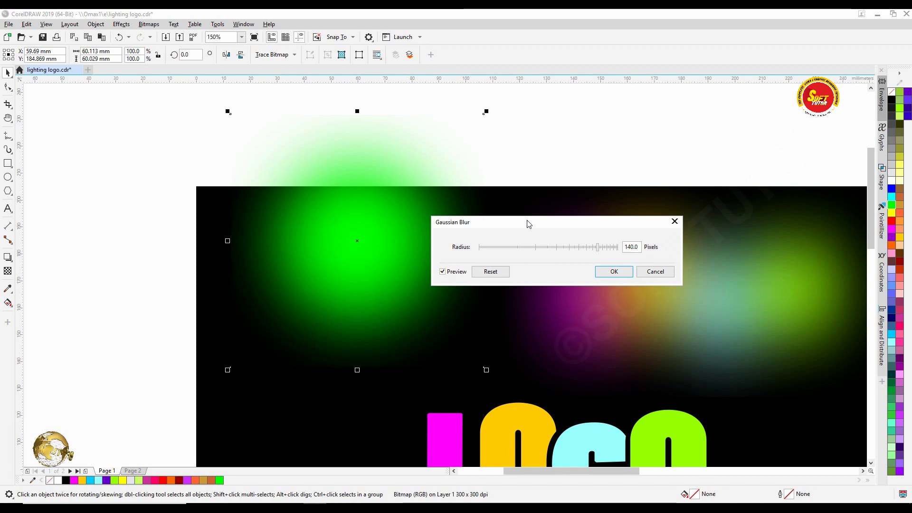
key("Return")
- Duplicate the blurred LOGO group to the left, across the upper part of the black rectangle
key("h")
left_click_drag(529, 223, 445, 187)
scroll(445, 187, "down", 3)
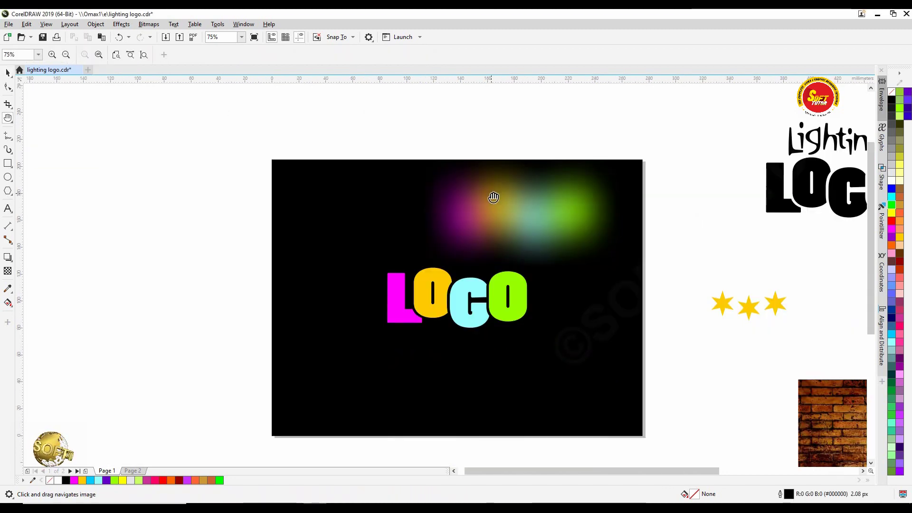
scroll(466, 200, "up", 3)
key("space")
left_click(484, 208)
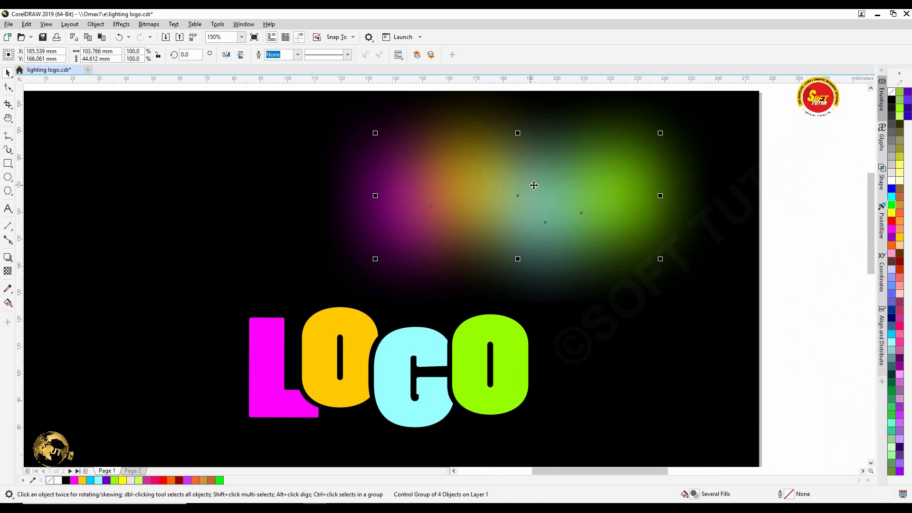
left_click_drag(534, 186, 203, 115)
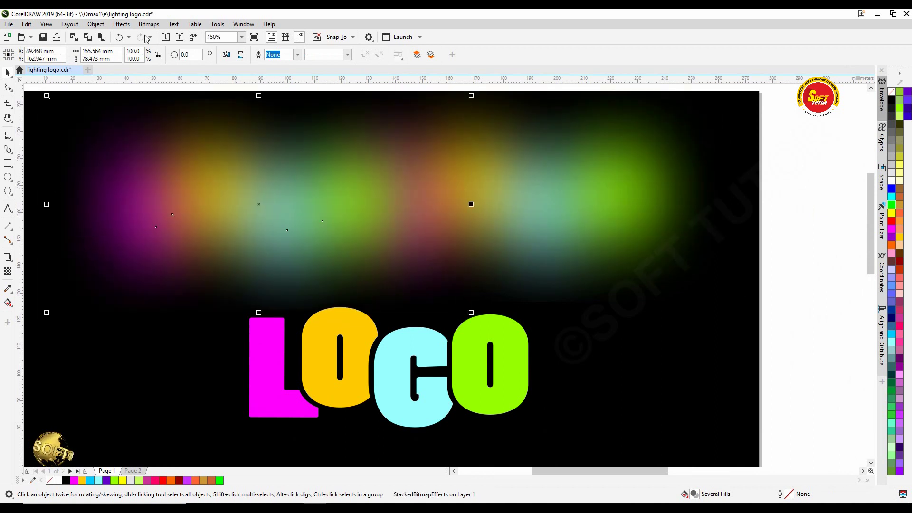
- Reduce the Gaussian Blur radius on the left LOGO duplicate for a tighter glow that keeps the letter shapes readable
key("ctrl+r")
left_click_drag(403, 232, 385, 192)
left_click(461, 213)
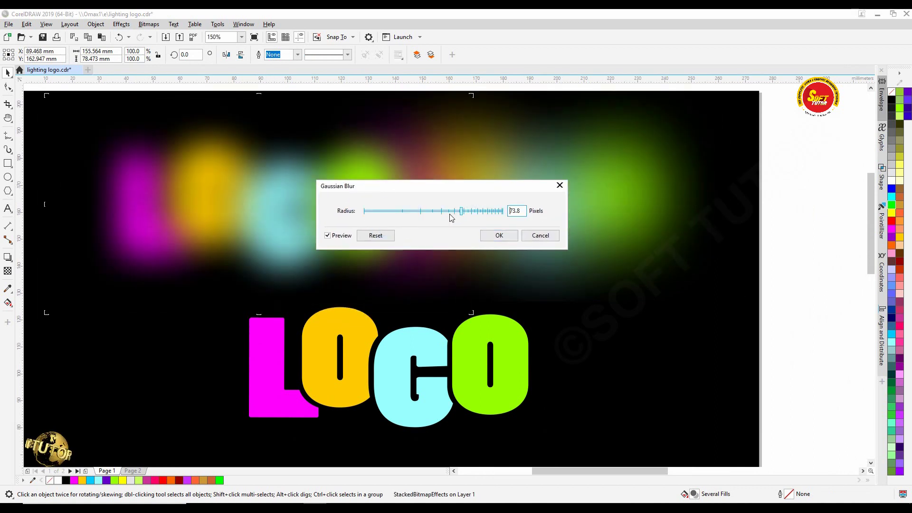
left_click(451, 215)
left_click(497, 236)
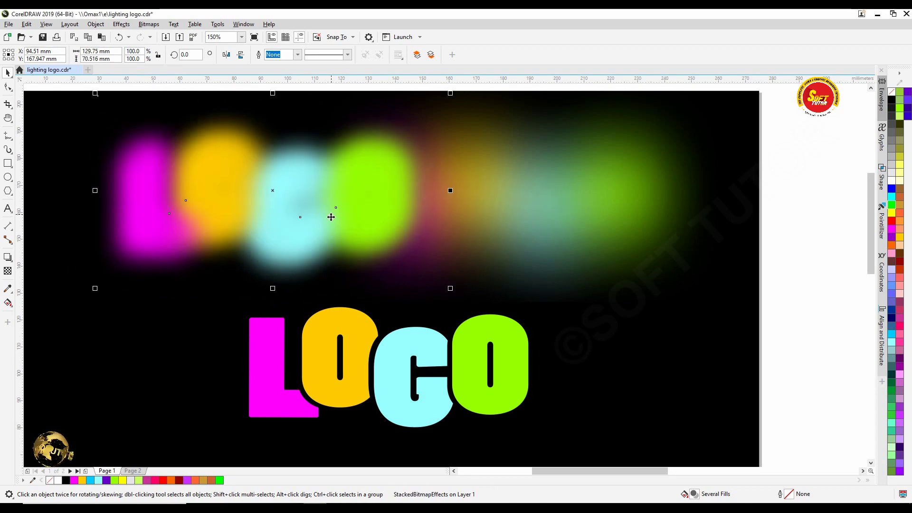
- Apply another Gaussian Blur with a small radius to the LOGO duplicate across the upper left of the black rectangle
left_click(121, 24)
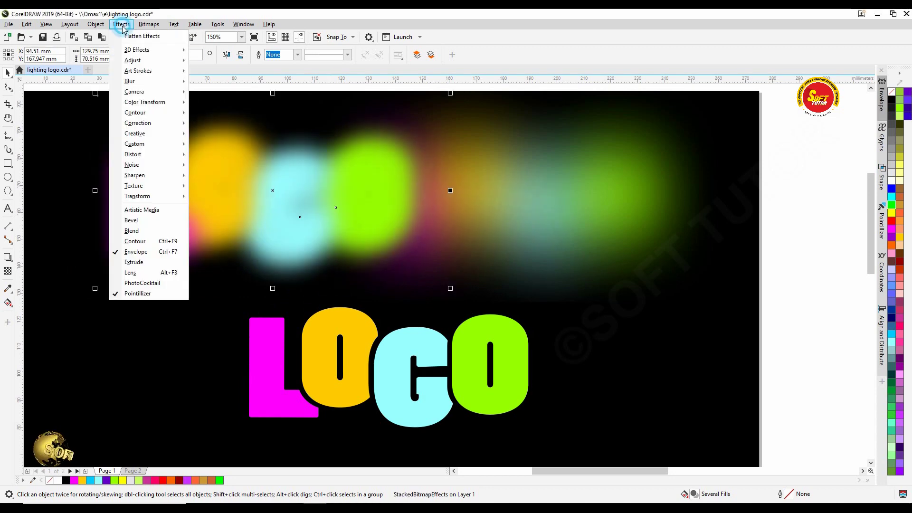
left_click(130, 81)
left_click(221, 96)
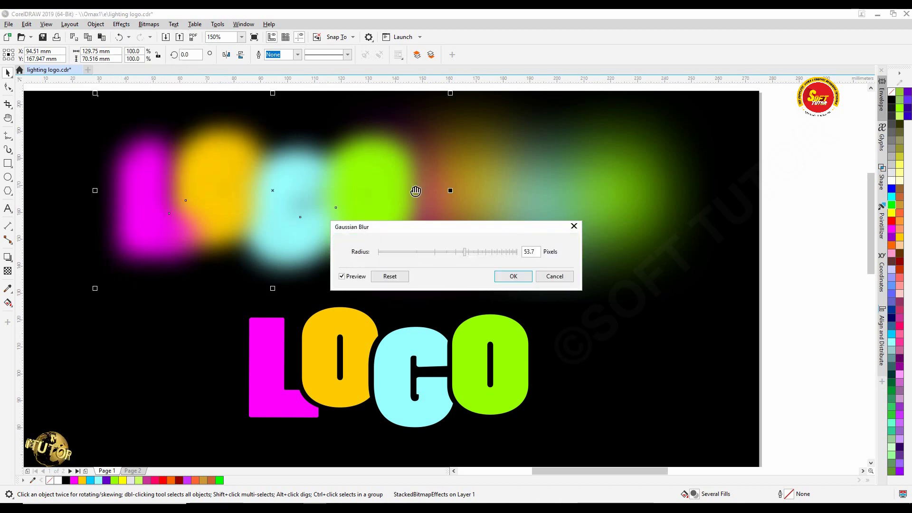
left_click_drag(432, 251, 412, 257)
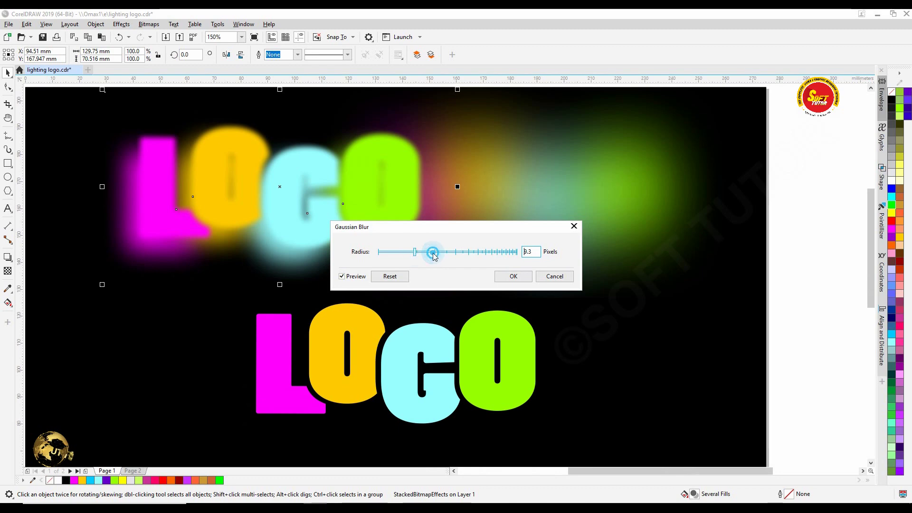
left_click_drag(432, 258, 434, 256)
left_click(513, 276)
- Align the blurred LOGO layers with one another and place the tightly blurred copy across the black rectangle's left edge
key("F3")
left_click_drag(207, 150, 656, 283)
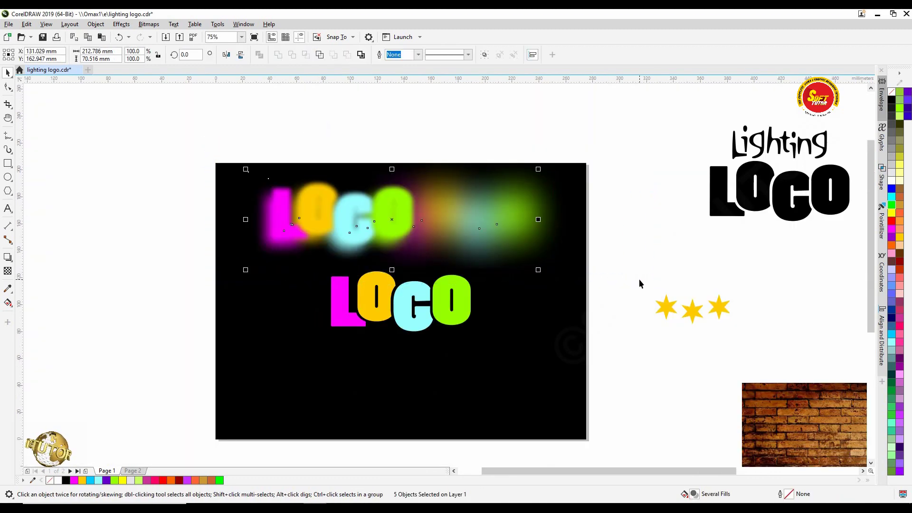
key("r")
left_click(462, 212)
key("l")
- Enlarge the wide glow group from its centre to about 124 by 53 mm and centre the tightly blurred LOGO copy on it
left_click(461, 212)
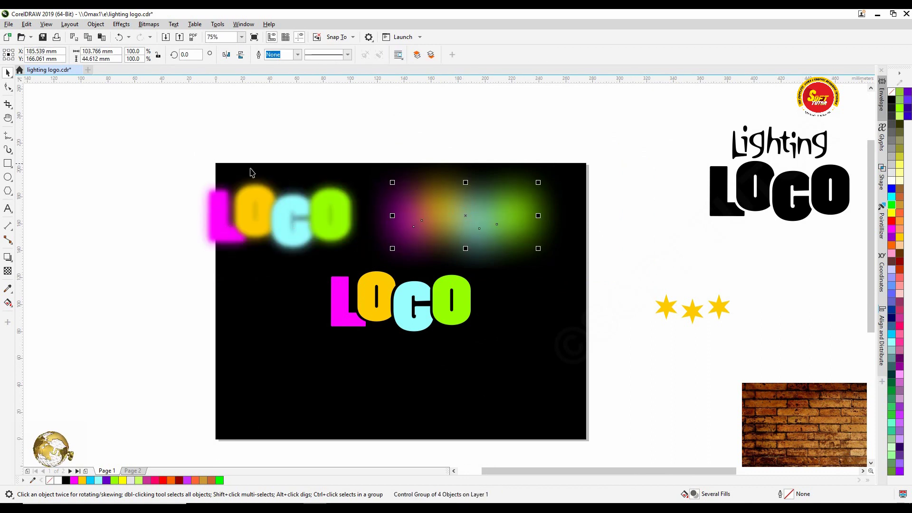
left_click_drag(539, 250, 553, 256)
left_click(624, 237)
left_click_drag(281, 221, 418, 265)
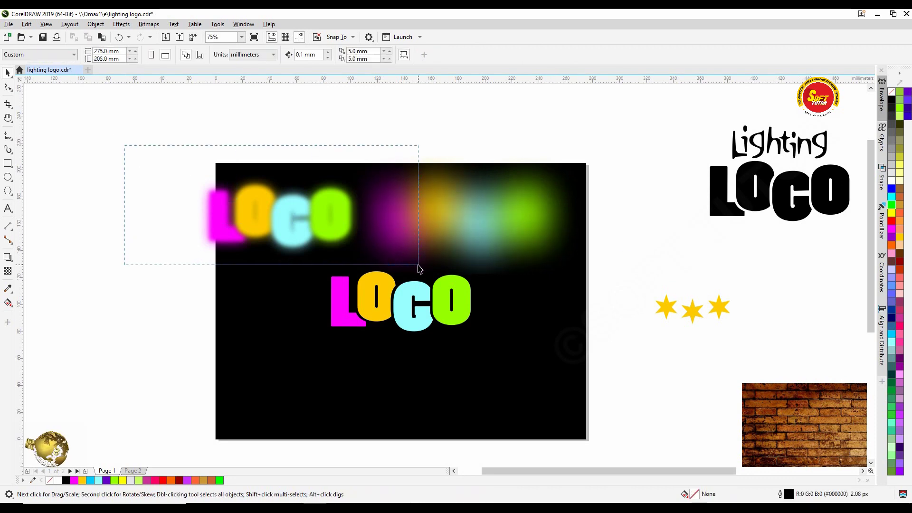
left_click_drag(266, 214, 440, 210)
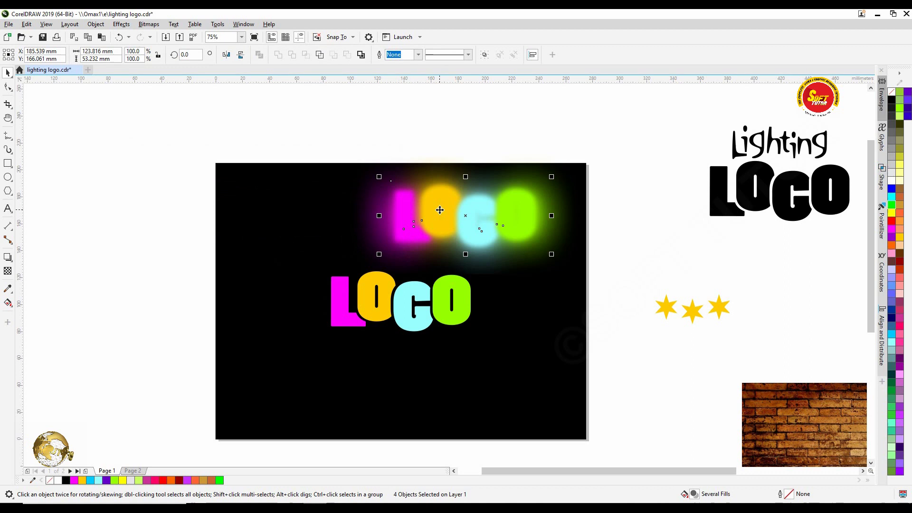
- Centre all the stacked blurred LOGO layers on the page so they line up with the coloured LOGO lettering
left_click(597, 222)
left_click_drag(267, 167, 613, 284)
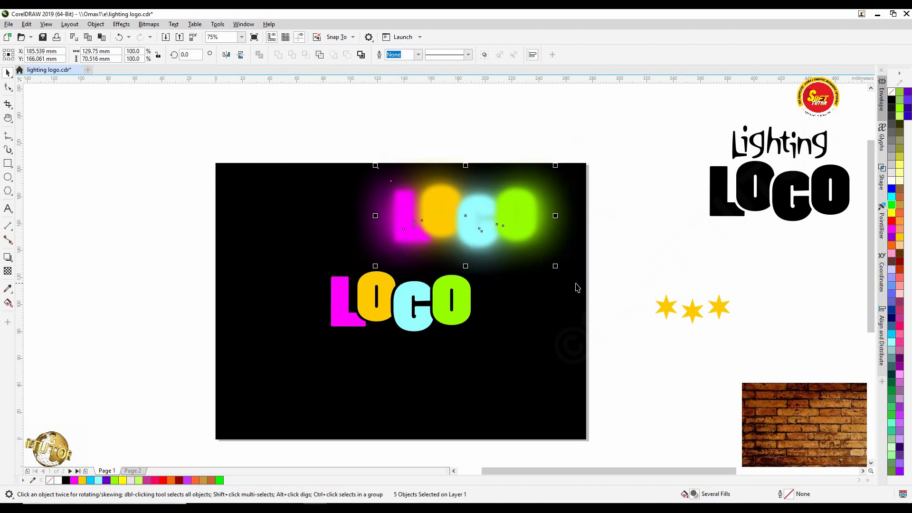
key("p")
left_click(183, 273)
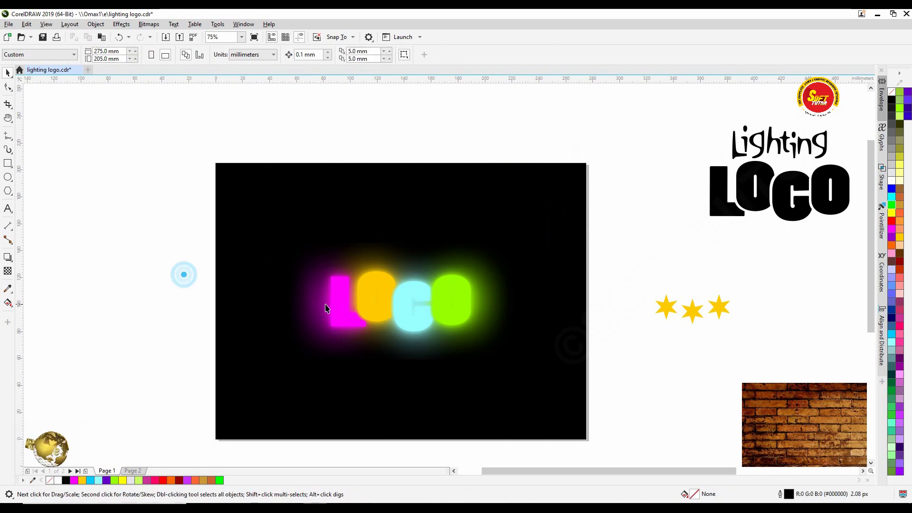
left_click(341, 297)
left_click_drag(340, 297, 353, 217)
key("ctrl+z")
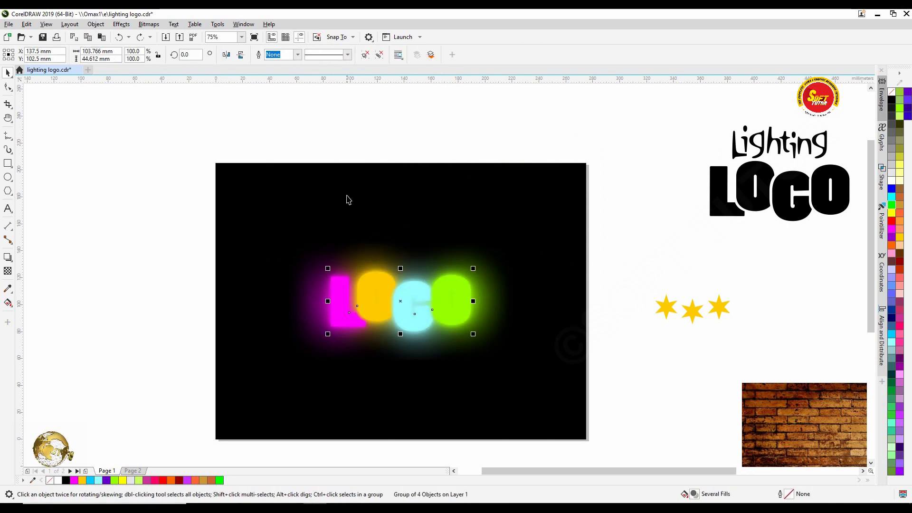
left_click_drag(343, 298, 350, 226)
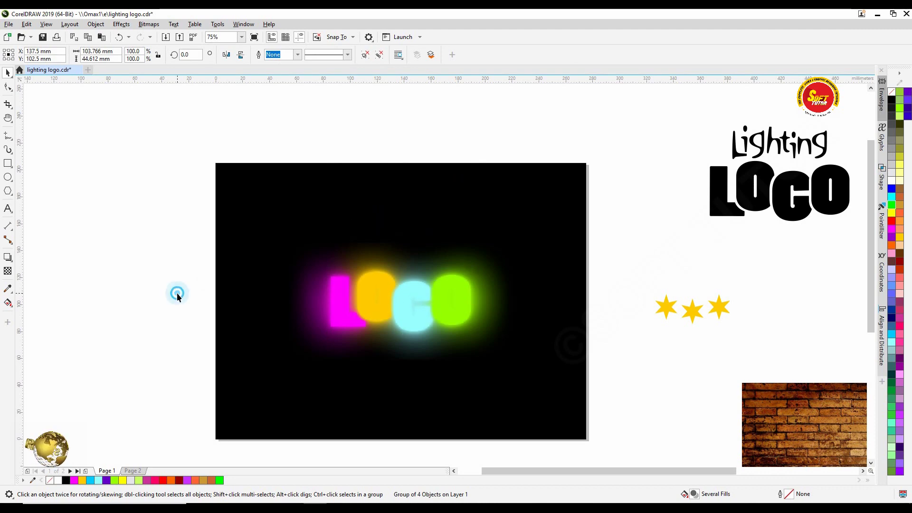
- Add a black drop shadow running right to left across the coloured LOGO lettering, with Multiply mode and 92 opacity
scroll(345, 319, "up", 2)
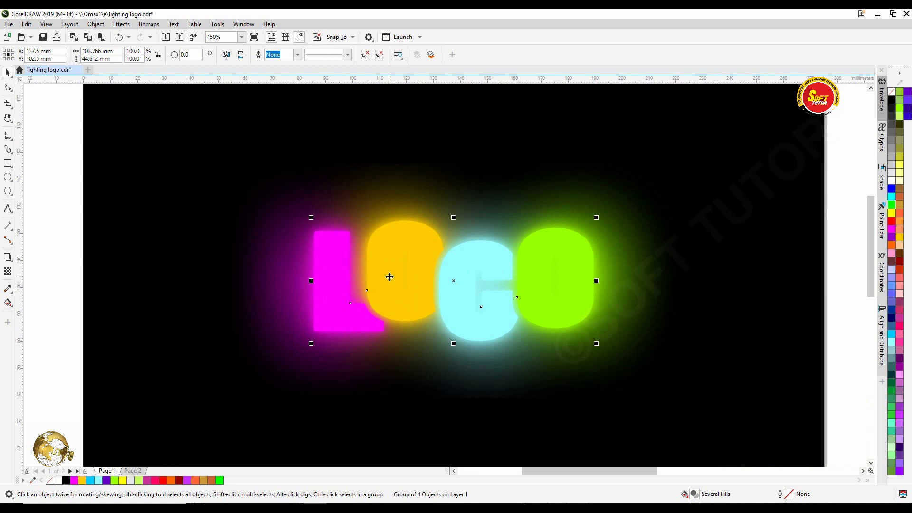
left_click(7, 257)
left_click_drag(593, 281, 312, 283)
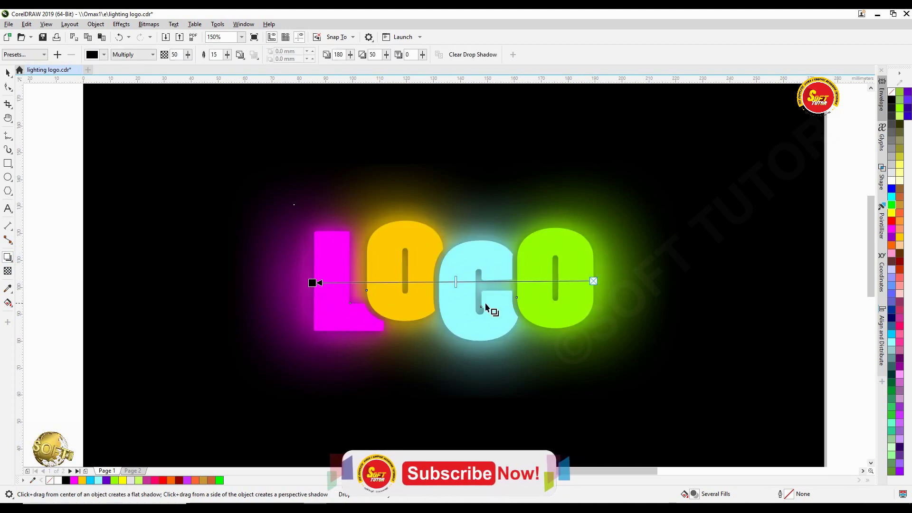
left_click_drag(456, 281, 361, 280)
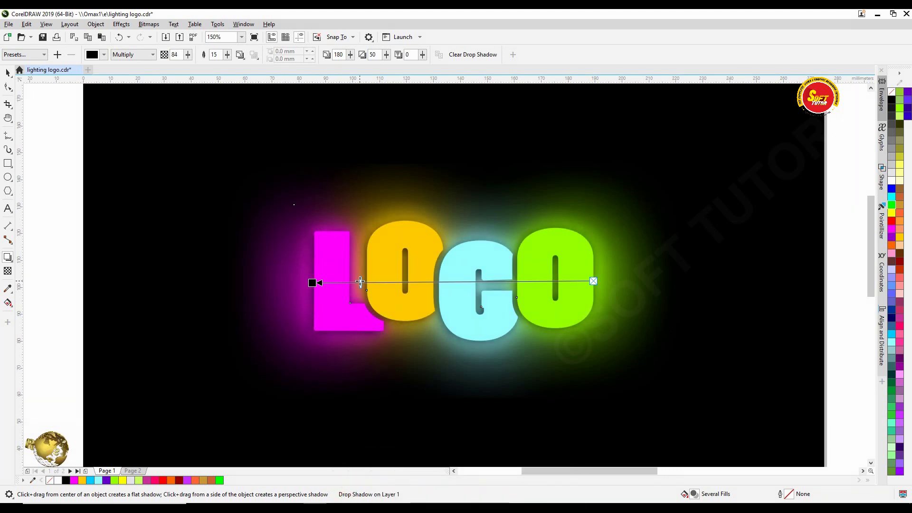
left_click_drag(349, 282, 340, 283)
- Set the LOGO drop shadow's feathering to 8 and shift the shadow slightly further left
left_click_drag(227, 54, 230, 72)
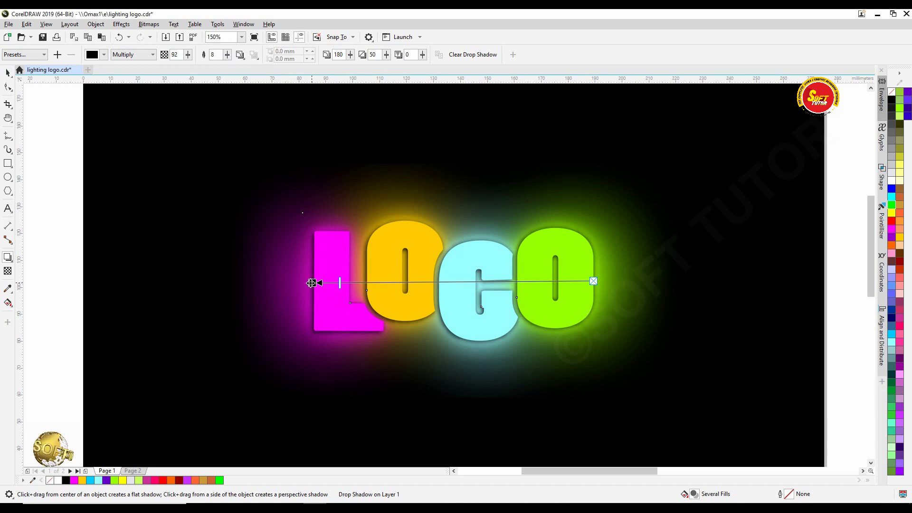
left_click_drag(311, 283, 307, 281)
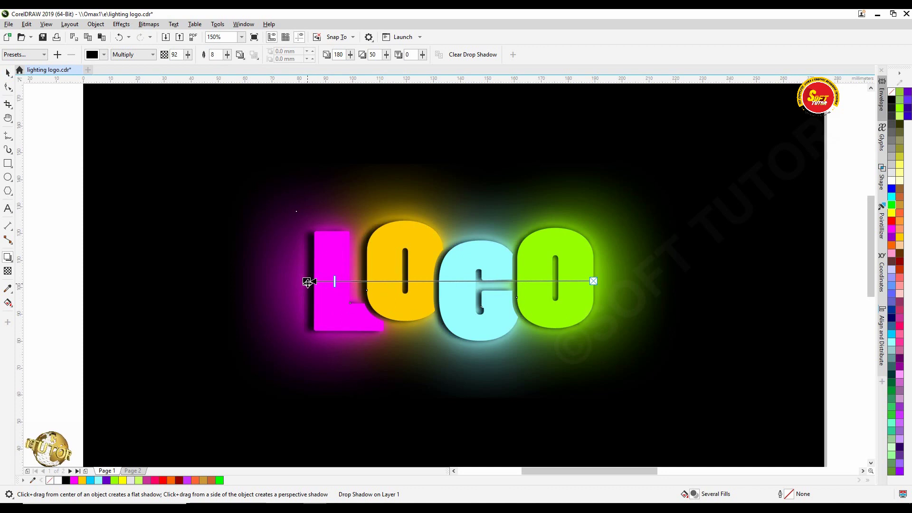
left_click(8, 72)
scroll(343, 190, "down", 2)
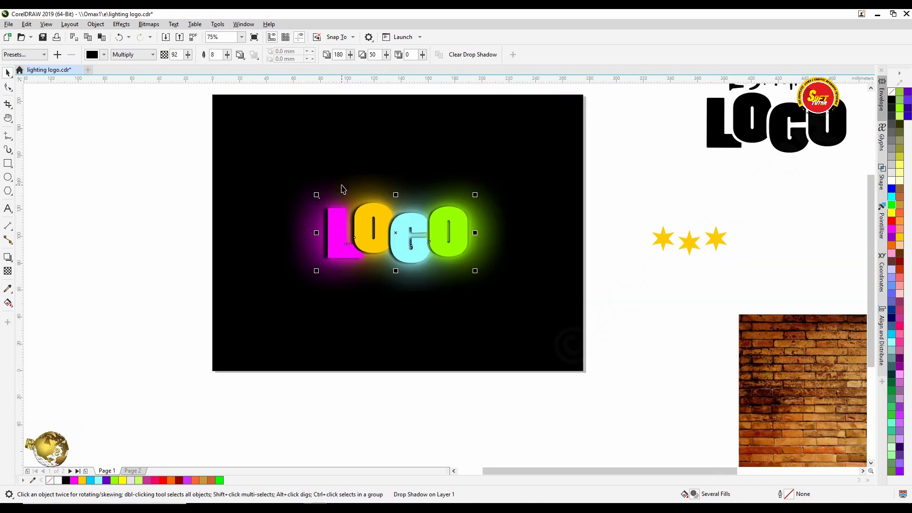
- Duplicate the coloured LOGO lettering and place the copy on the blank area just below the black rectangle
left_click(637, 155)
key("h")
left_click_drag(403, 130, 417, 183)
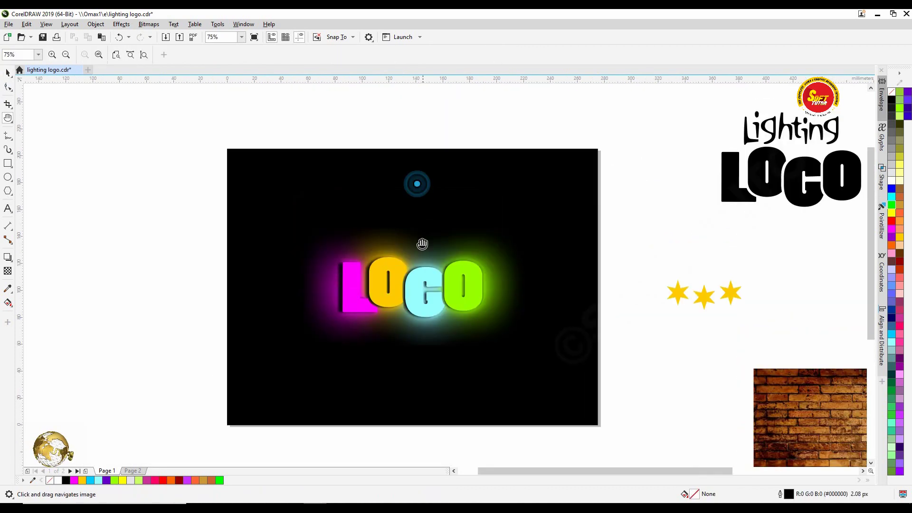
left_click_drag(412, 276, 412, 250)
key("space")
left_click(380, 274)
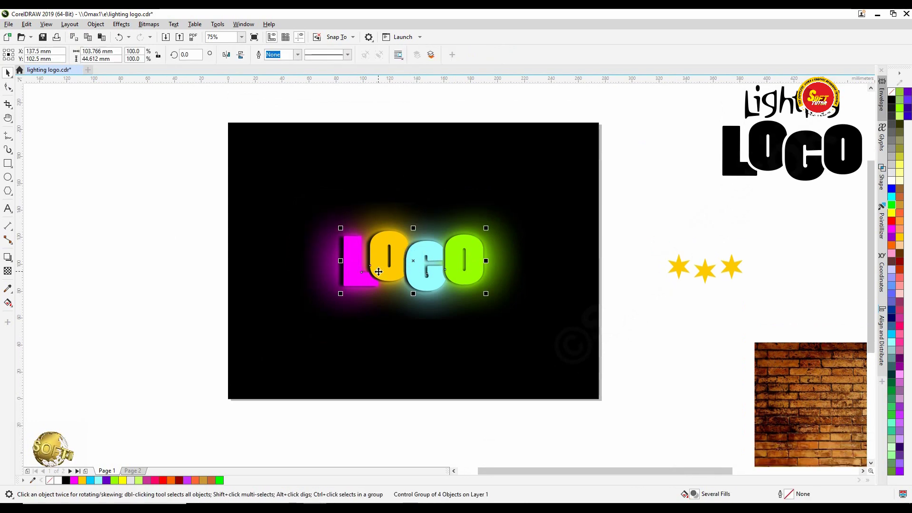
key("ctrl+d")
left_click_drag(420, 255, 410, 344)
scroll(407, 357, "up", 2)
scroll(396, 281, "down", 2)
left_click_drag(404, 298, 402, 417)
scroll(402, 286, "down", 2)
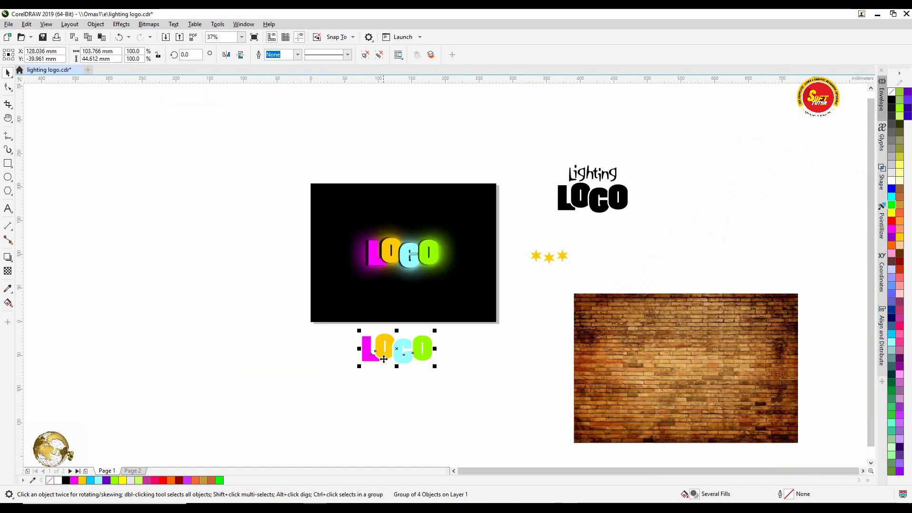
- Apply a one-step inside contour with a 2.0 mm offset to the duplicated LOGO lettering
scroll(383, 361, "up", 4)
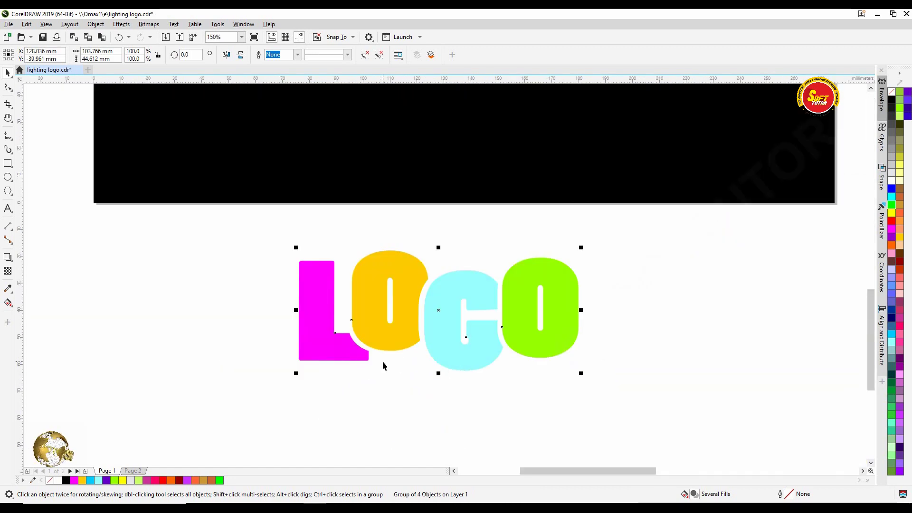
left_click(11, 260)
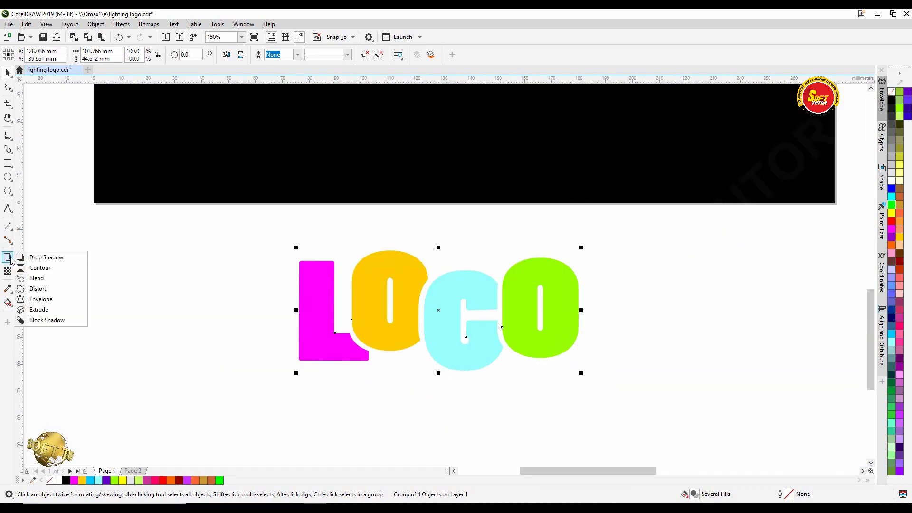
left_click(43, 268)
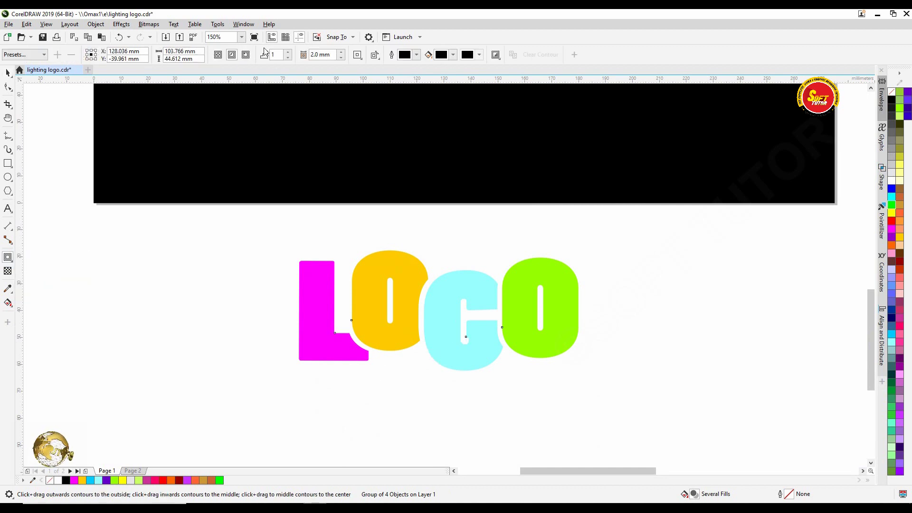
left_click(232, 55)
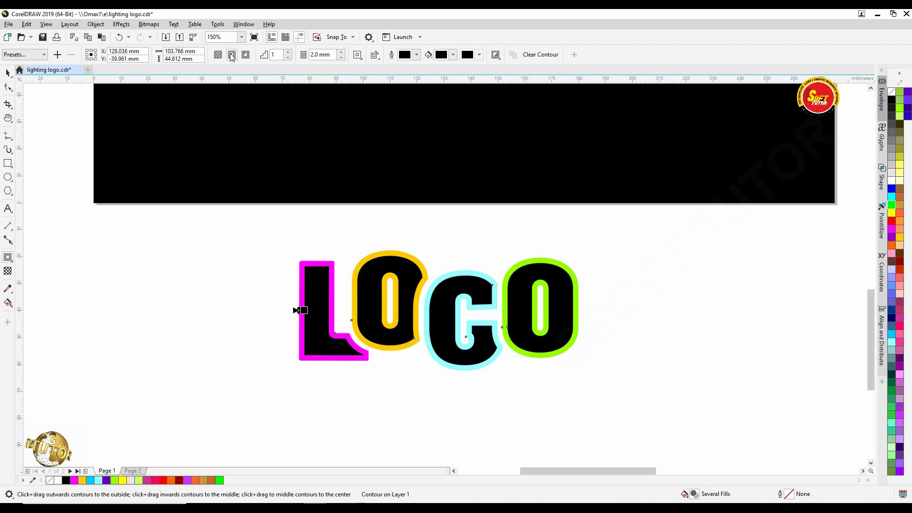
- Set the inside contour's offset on the duplicated lettering to 4.5 mm
left_click(341, 53)
left_click(342, 52)
left_click(341, 52)
left_click(342, 53)
left_click(342, 52)
left_click(341, 52)
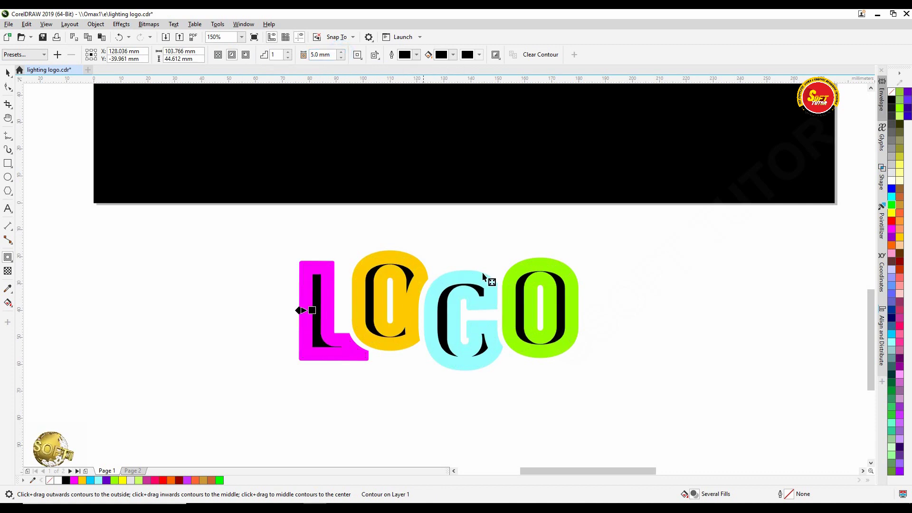
left_click(342, 57)
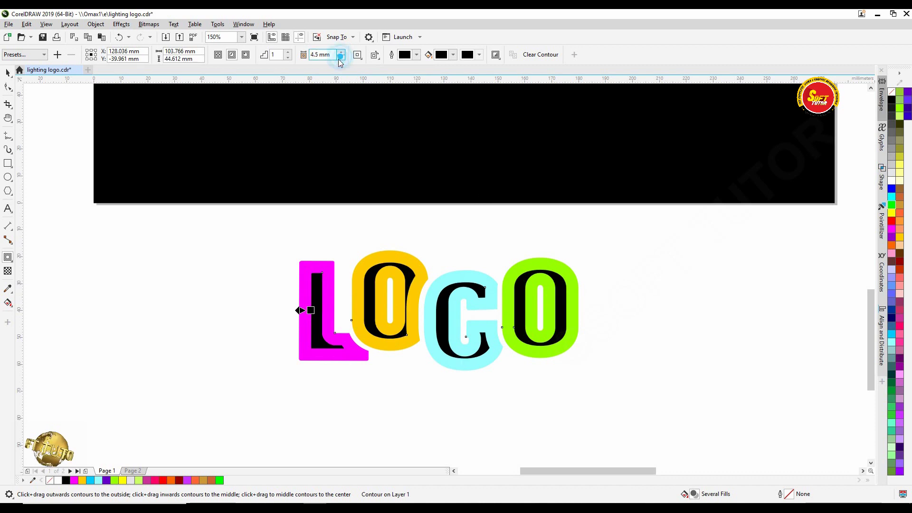
- Break the contour apart and move the thin black inner letters down and left, away from the coloured duplicate
right_click(366, 284)
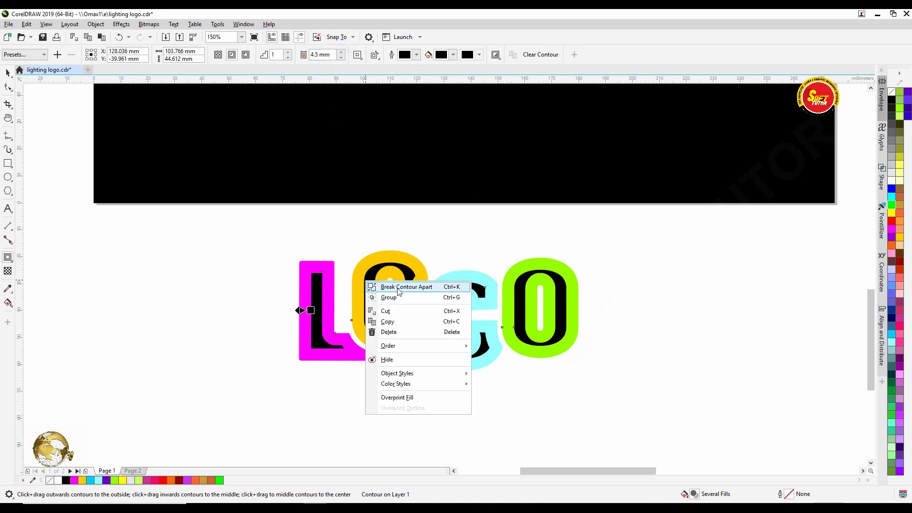
left_click(424, 287)
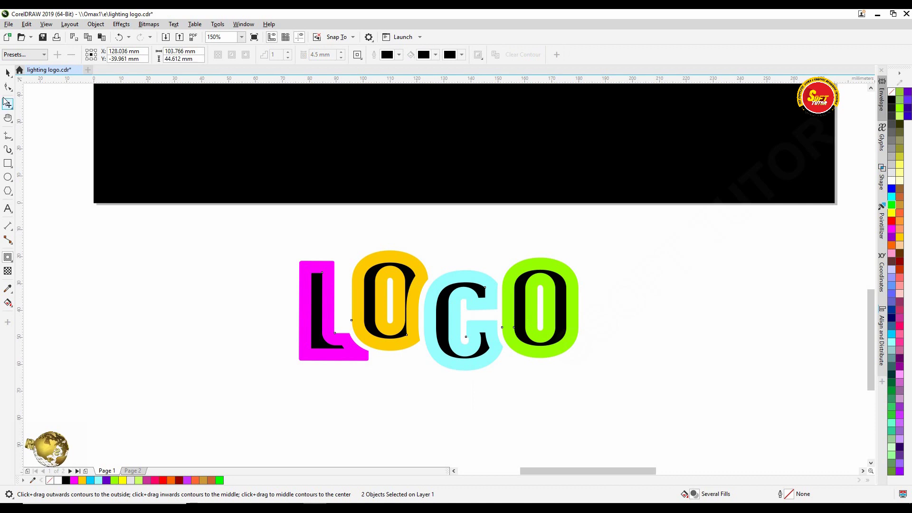
left_click(6, 73)
left_click_drag(421, 286, 363, 371)
- Move the coloured duplicate lettering aside and delete it, keeping the thin black inner letters
left_click_drag(416, 293, 462, 273)
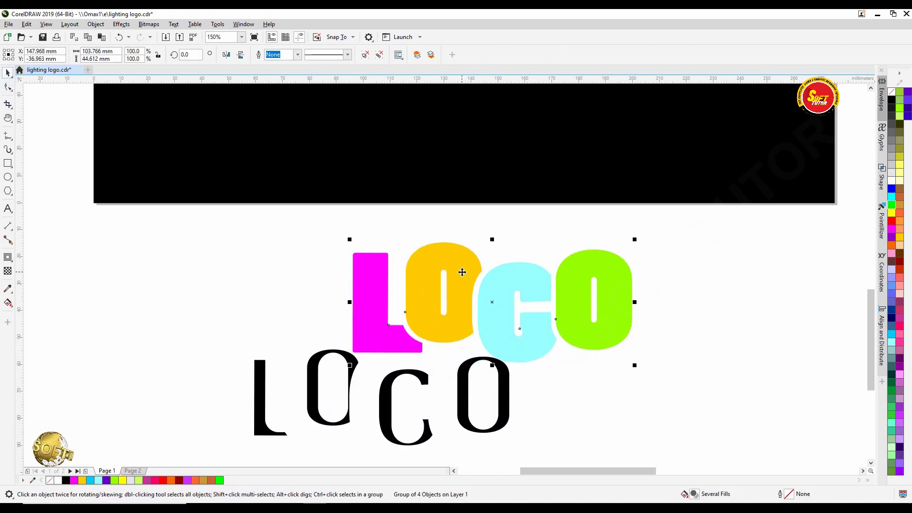
scroll(405, 321, "down", 3)
key("Delete")
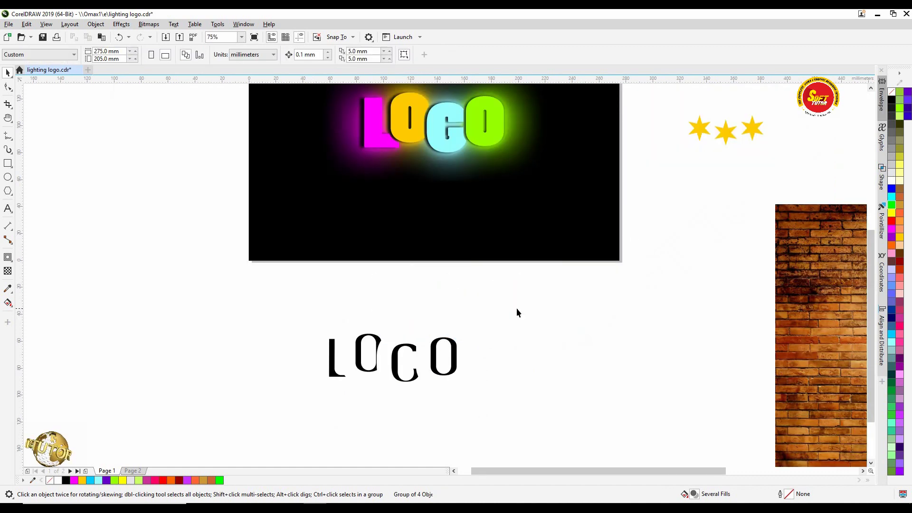
left_click(548, 308)
- Align the thin black inner letters centrally over the glowing coloured LOGO lettering
left_click(436, 343)
scroll(478, 269, "up", 2)
left_click_drag(419, 364, 452, 309)
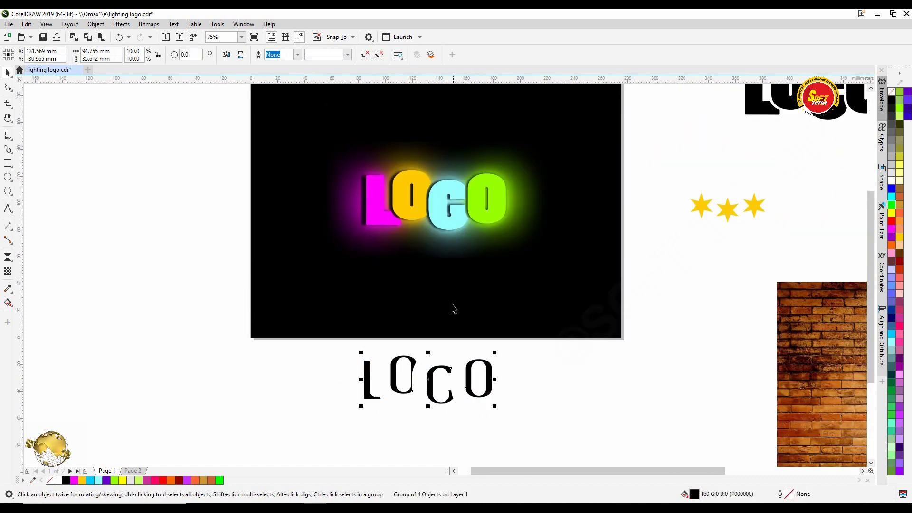
left_click(440, 189, "shift")
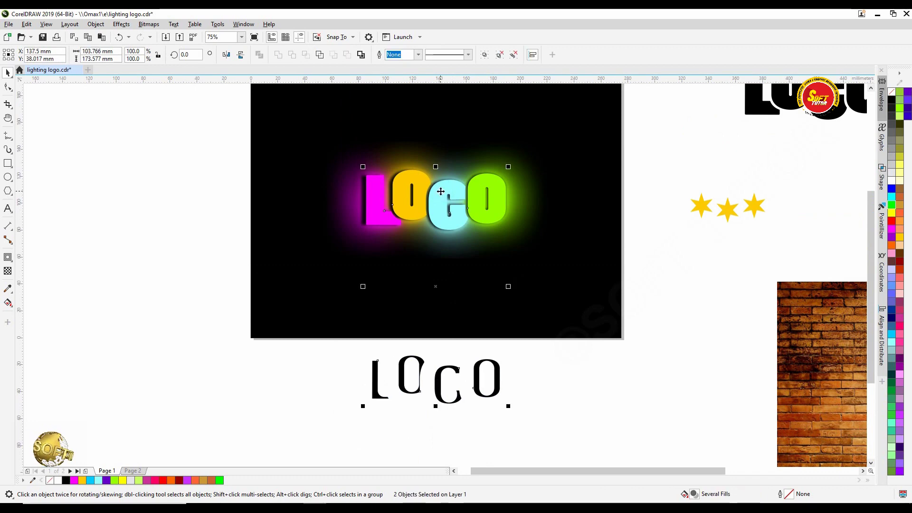
key("c")
left_click(520, 379)
- Fill the thin inner letters on the glowing LOGO with white
scroll(417, 166, "up", 3)
scroll(417, 167, "up", 3)
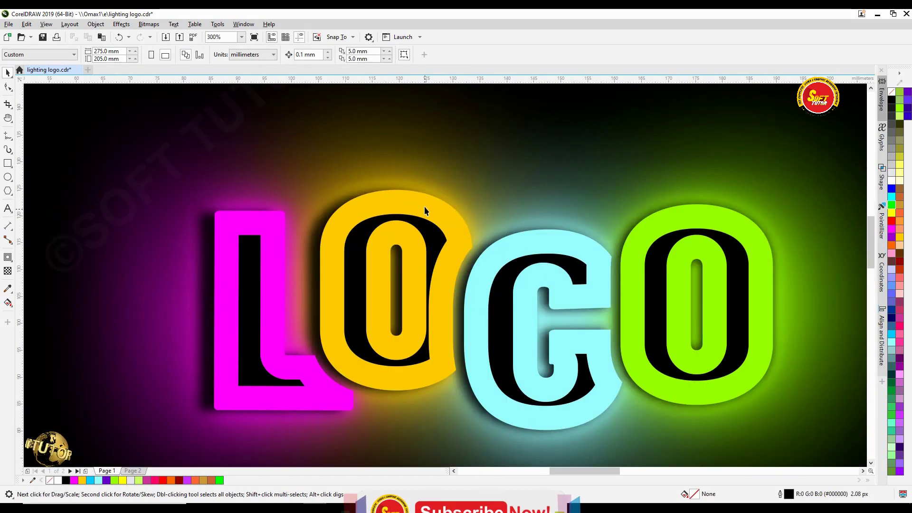
left_click(426, 206)
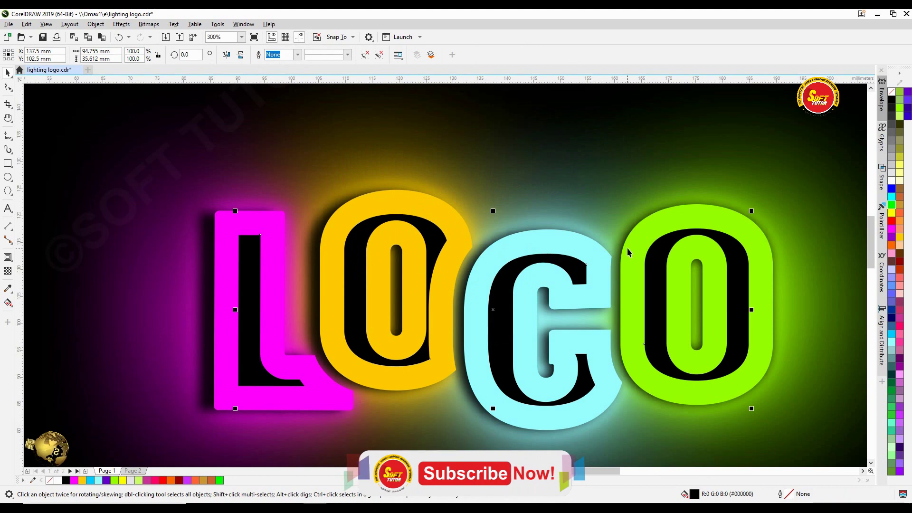
left_click(892, 183)
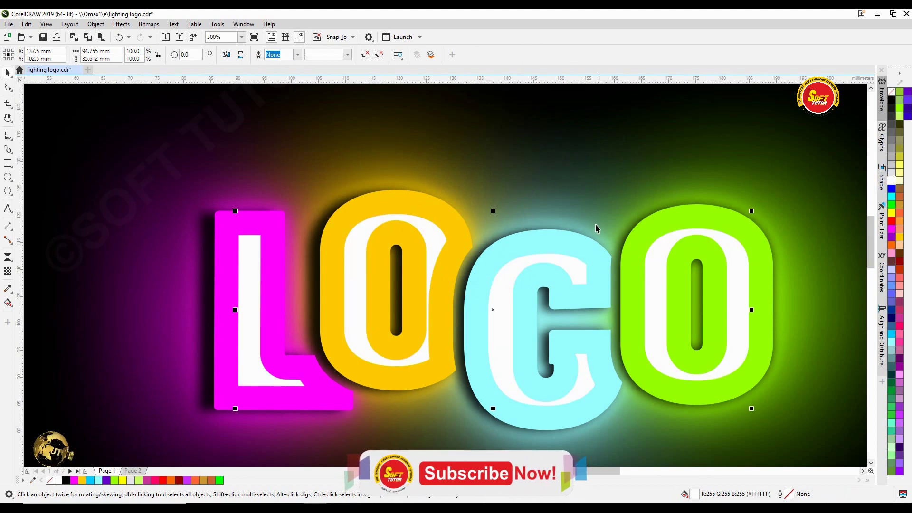
- Apply a Gaussian Blur with a radius of 18.4 pixels to the white inner letters on LOGO
left_click(96, 24)
mouse_move(121, 24)
mouse_move(131, 81)
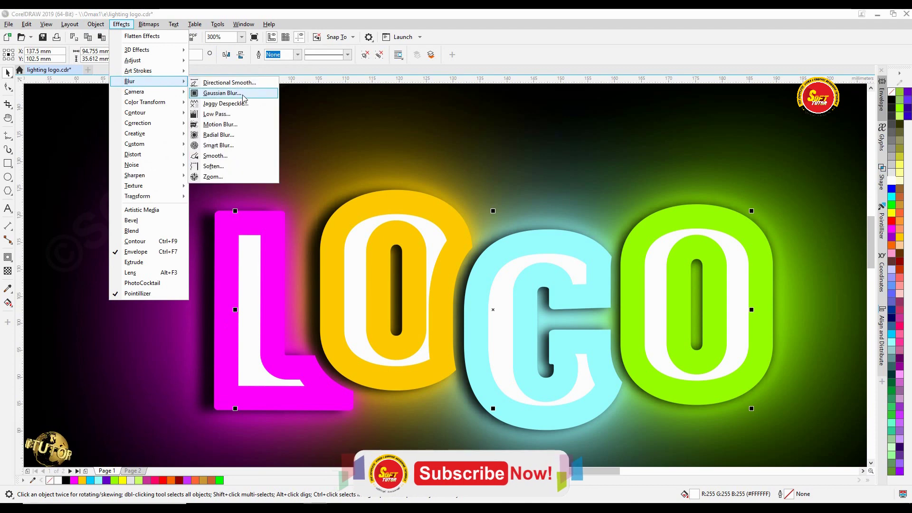
left_click(223, 92)
left_click(481, 253)
left_click_drag(478, 257, 448, 256)
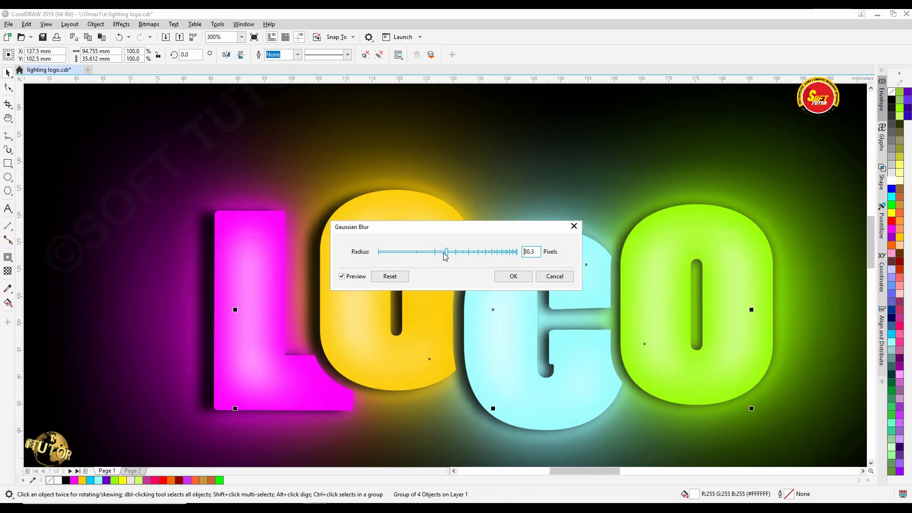
left_click(439, 256)
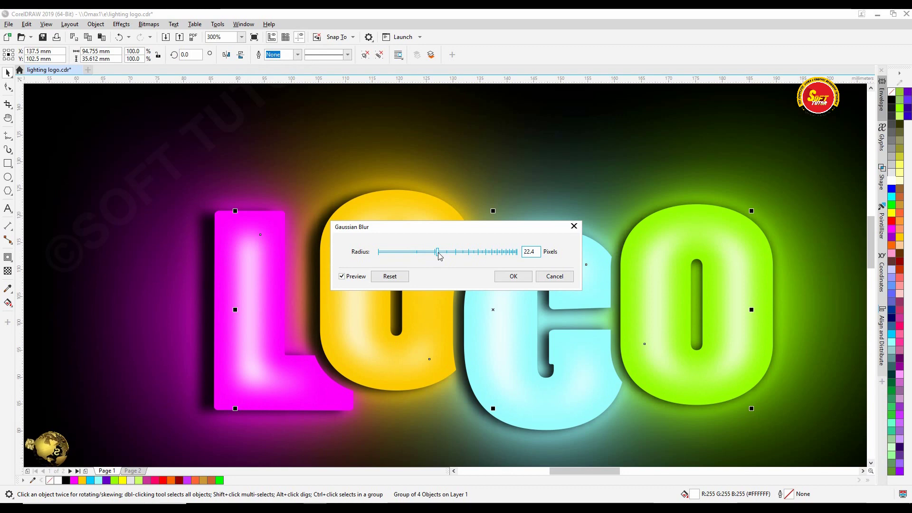
left_click_drag(440, 257, 437, 255)
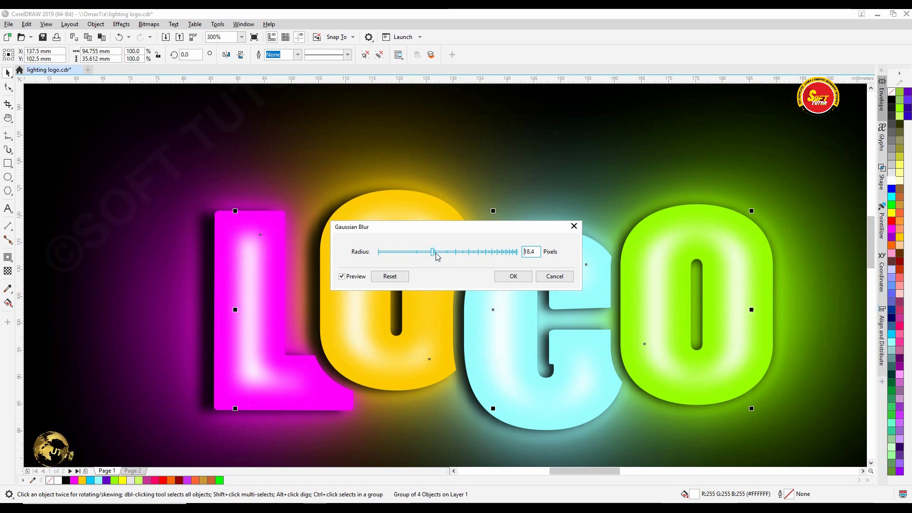
left_click(512, 279)
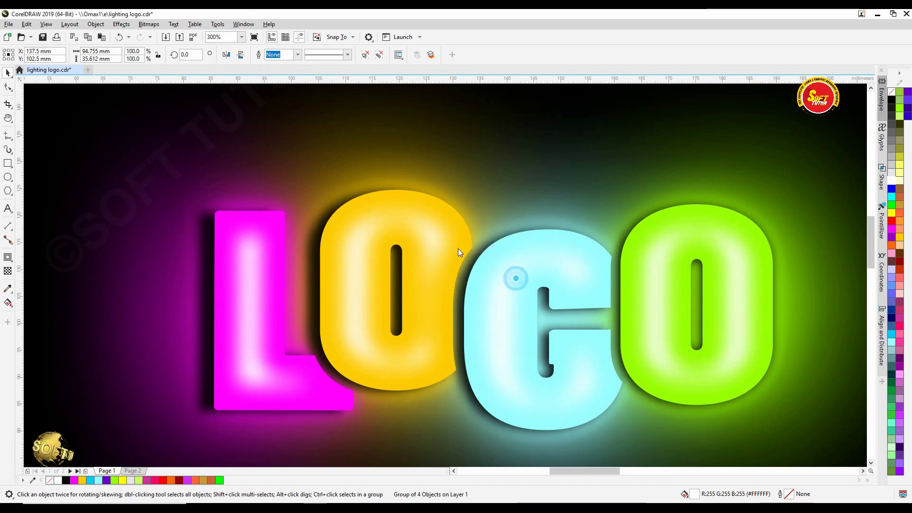
- Move the black Lighting text from beside the page onto the black background, just above the glowing LOGO
scroll(448, 238, "down", 2)
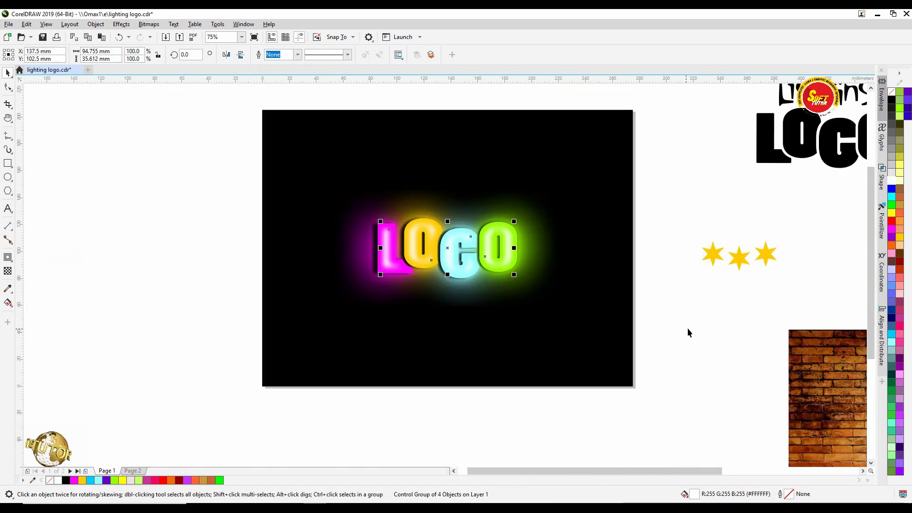
left_click(685, 326)
scroll(565, 291, "right", 1)
scroll(634, 238, "up", 1)
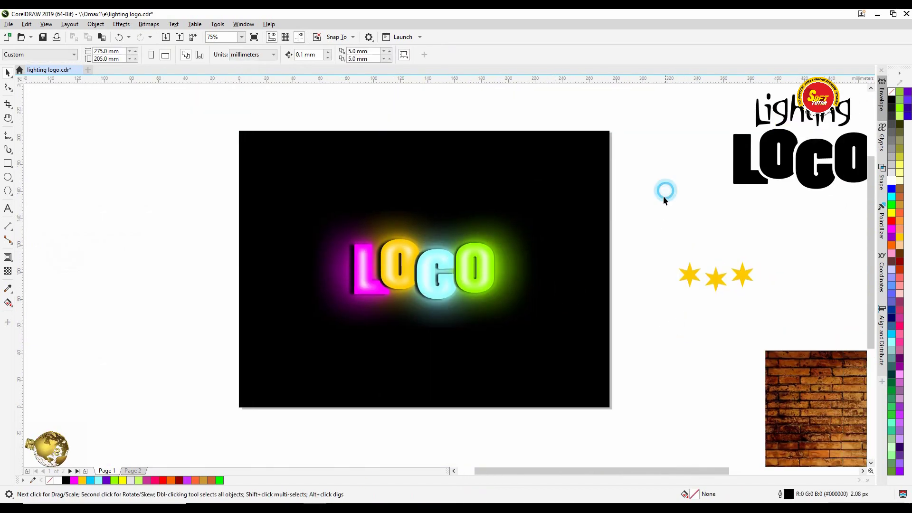
scroll(544, 165, "up", 2)
scroll(544, 164, "right", 1)
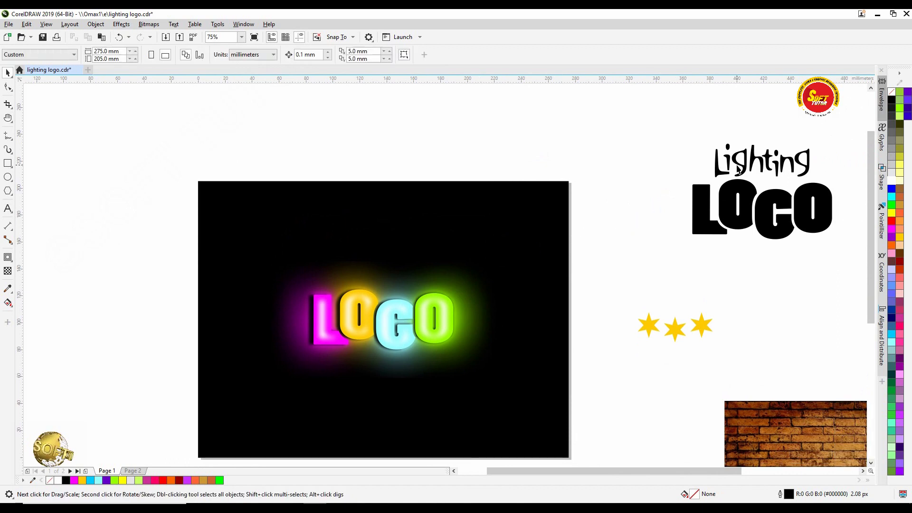
left_click(745, 171)
left_click(753, 103)
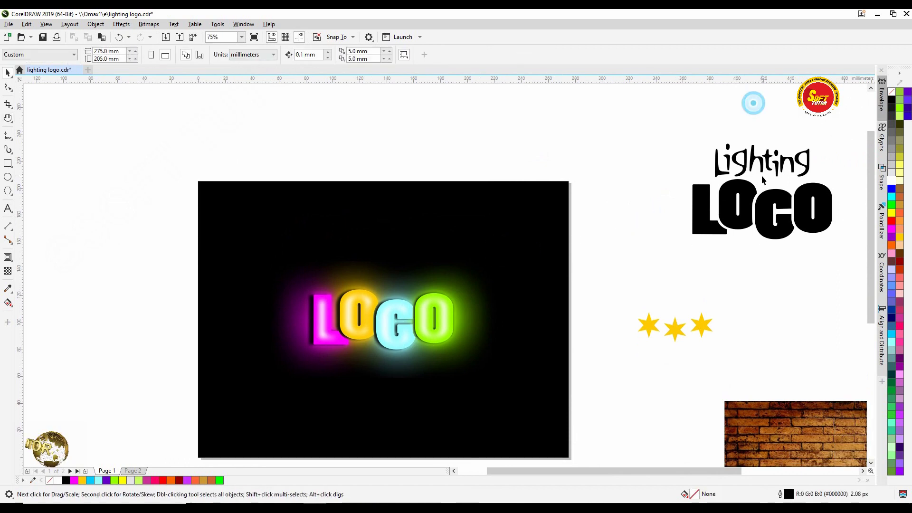
left_click(753, 158, "ctrl")
left_click_drag(754, 160, 375, 266)
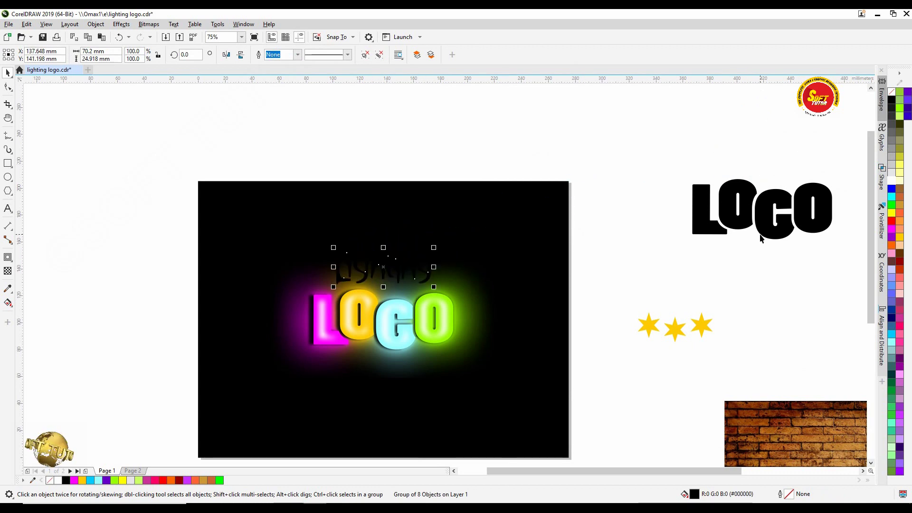
- Fill the Lighting text with bright green #99FF00 and centre it horizontally on the black background
left_click(900, 107)
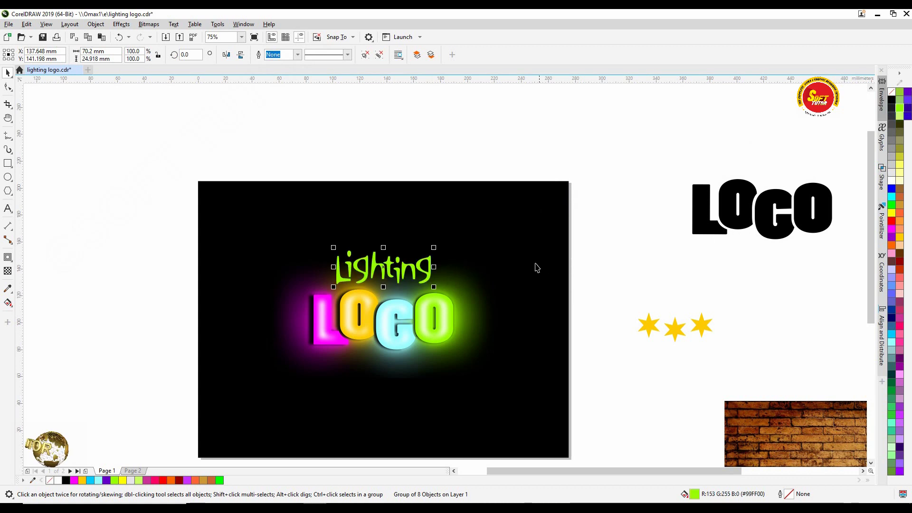
left_click(484, 216)
left_click(643, 209)
- Duplicate the green Lighting text above the original and apply a Gaussian Blur of about 95 pixels to the copy
left_click(382, 267)
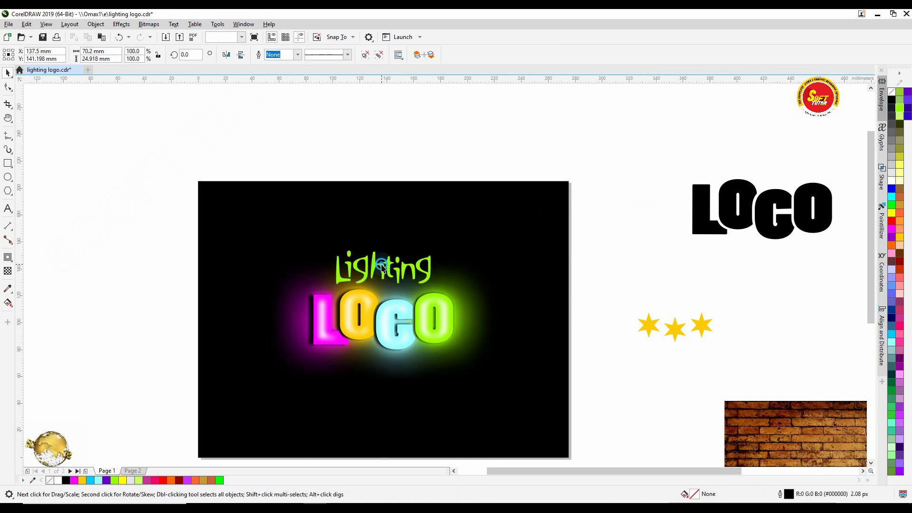
scroll(382, 267, "up", 2)
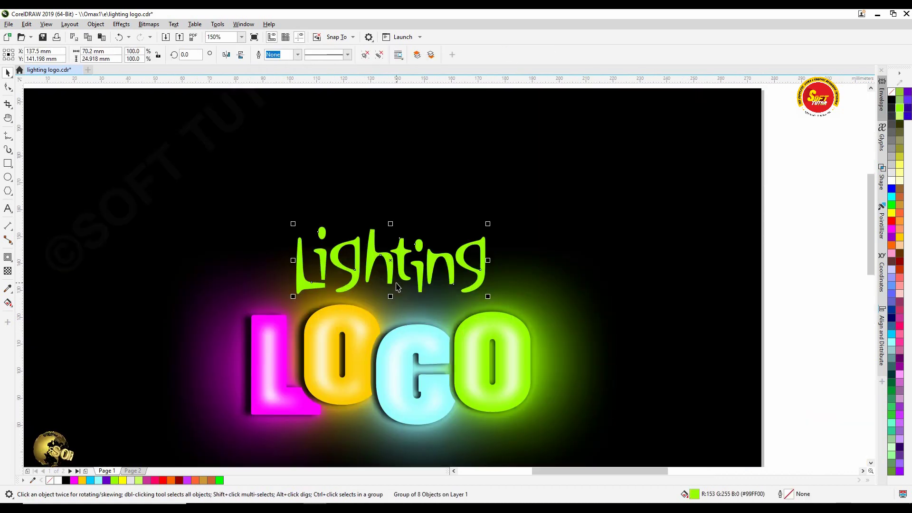
key("ctrl+d")
left_click_drag(401, 243, 402, 159)
left_click(96, 24)
left_click(96, 24)
left_click(121, 24)
left_click(130, 81)
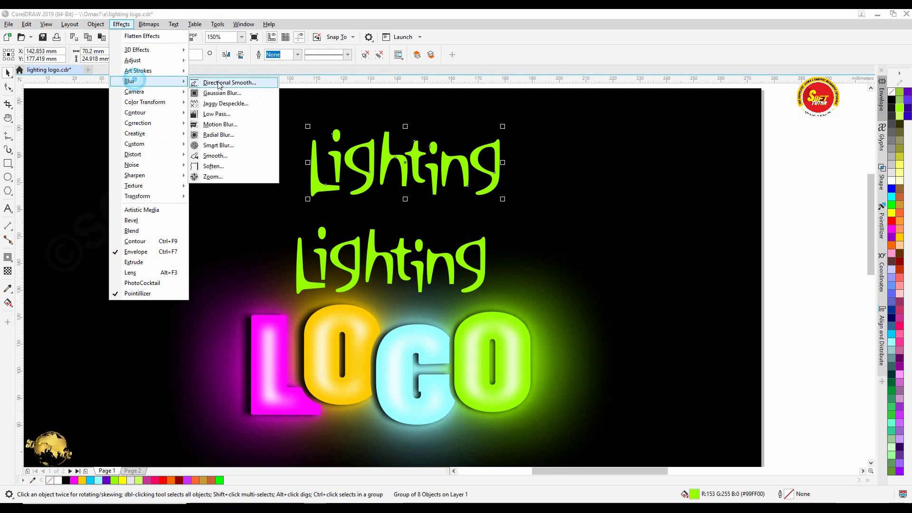
left_click(220, 93)
left_click_drag(448, 256, 487, 257)
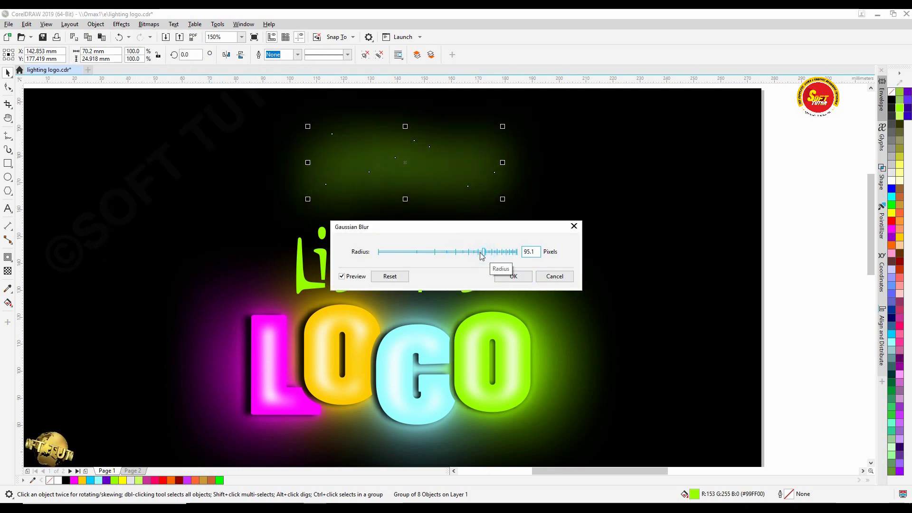
left_click(514, 276)
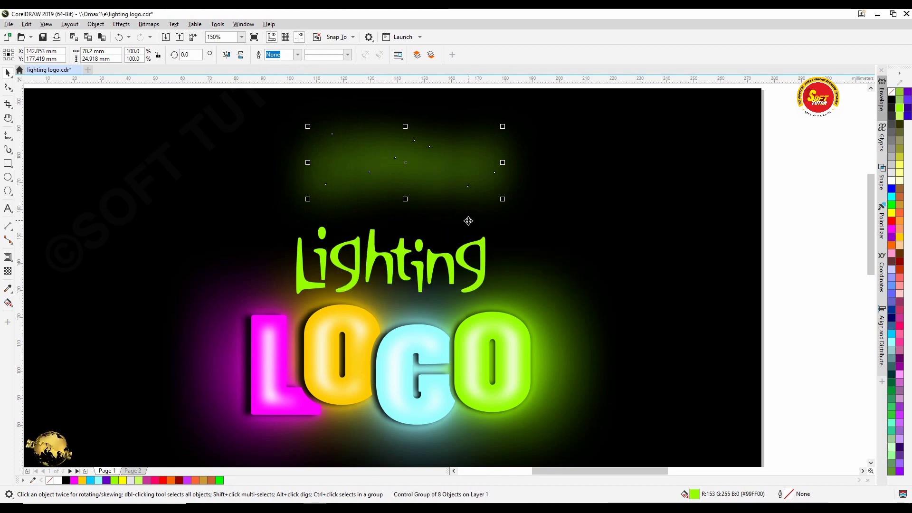
- Shift the blurred Lighting copy slightly and add a tighter Gaussian Blur of about 34 pixels to its glow
scroll(431, 191, "down", 2)
left_click(540, 104)
left_click_drag(425, 126, 425, 176)
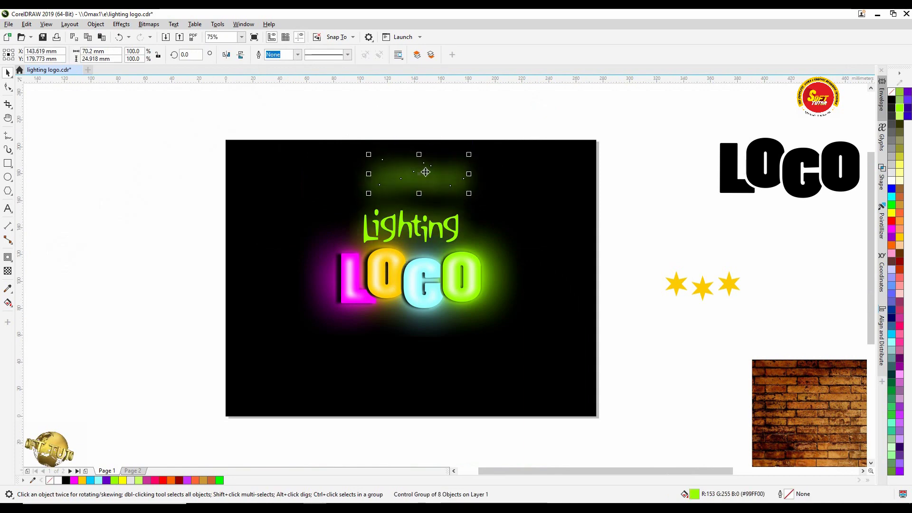
scroll(418, 168, "up", 2)
left_click(126, 27)
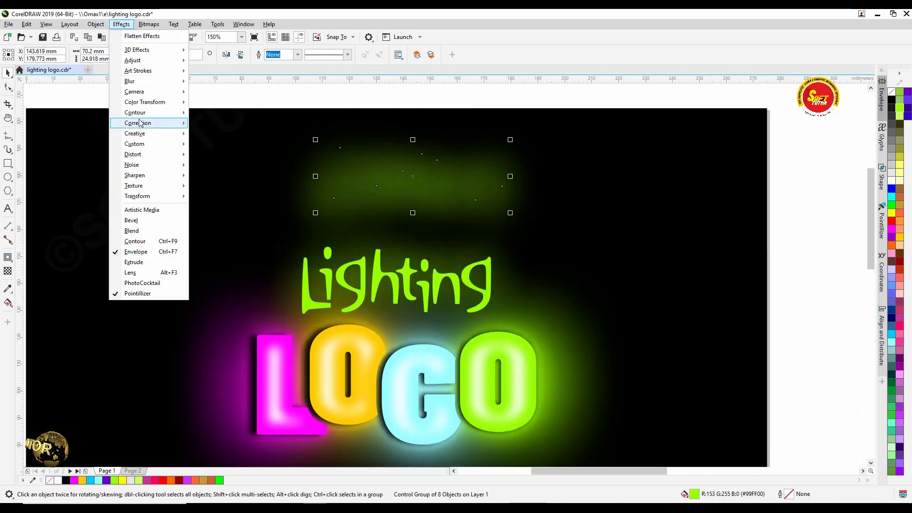
mouse_move(141, 81)
left_click(221, 94)
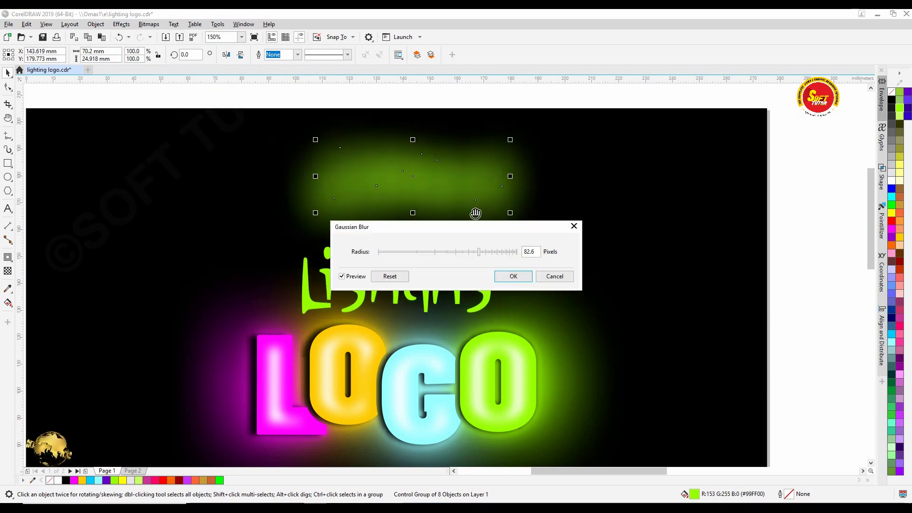
left_click_drag(479, 252, 454, 253)
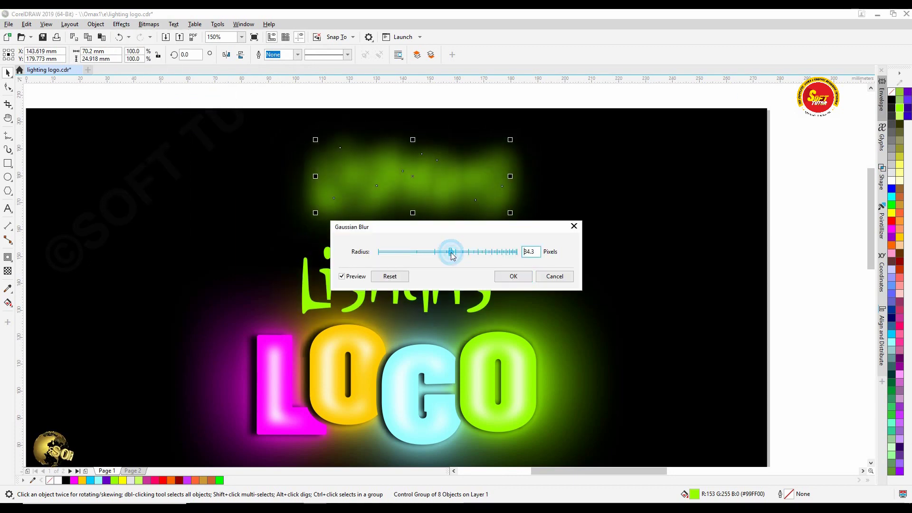
left_click(510, 278)
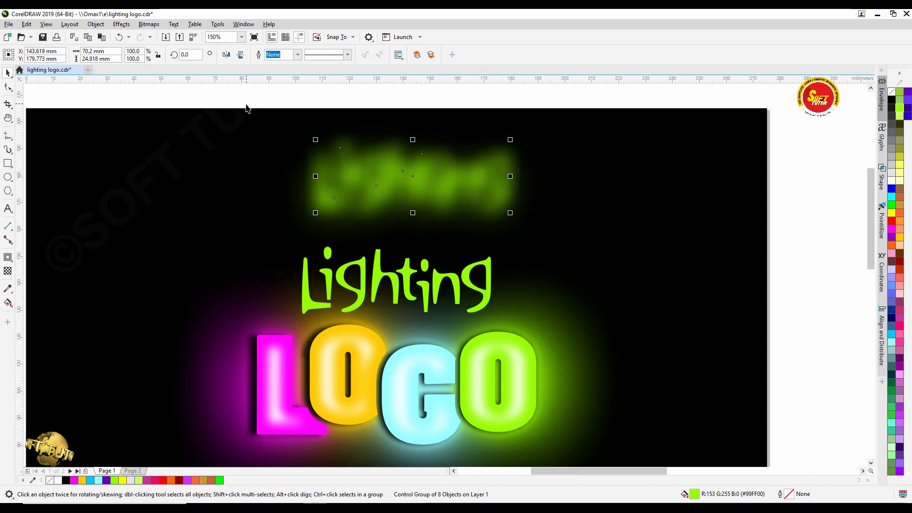
- Add a further Gaussian Blur with a radius of 18.4 pixels to the Lighting glow
left_click(120, 26)
mouse_move(131, 81)
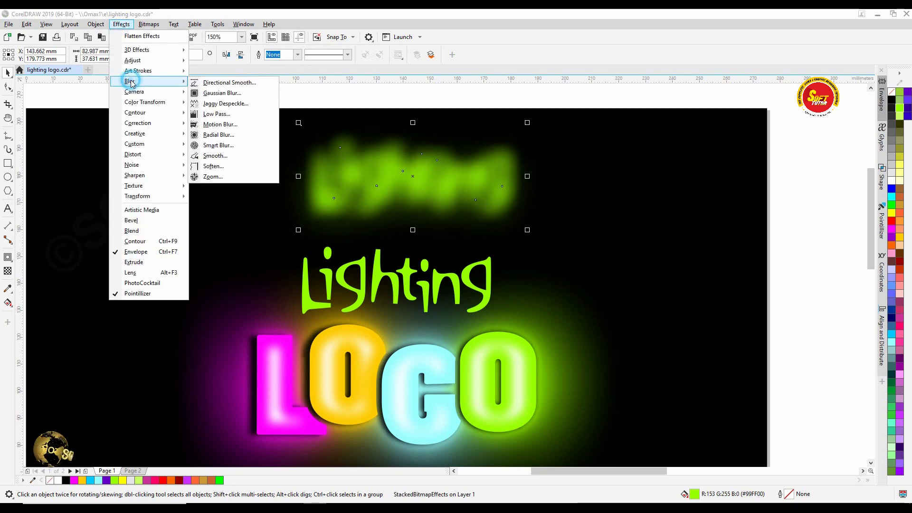
left_click(223, 94)
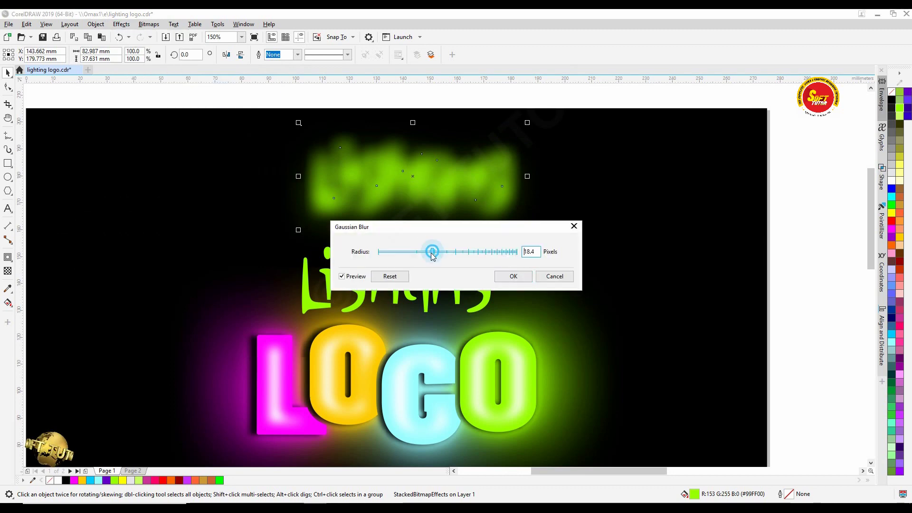
left_click_drag(432, 253, 421, 255)
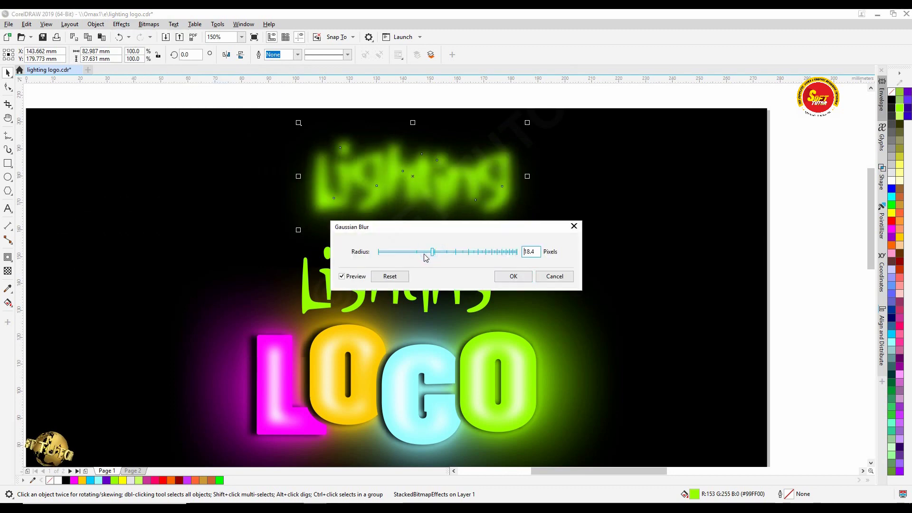
left_click(511, 276)
left_click(428, 308)
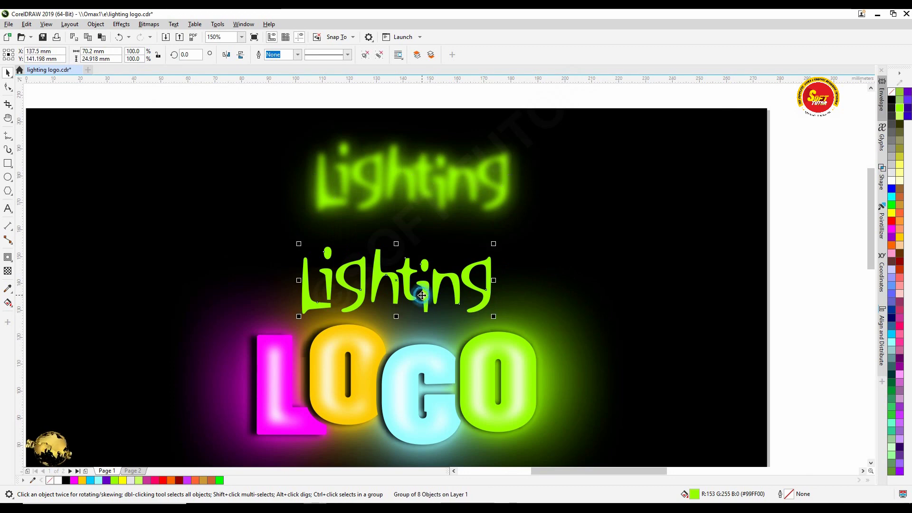
left_click(395, 169, "shift")
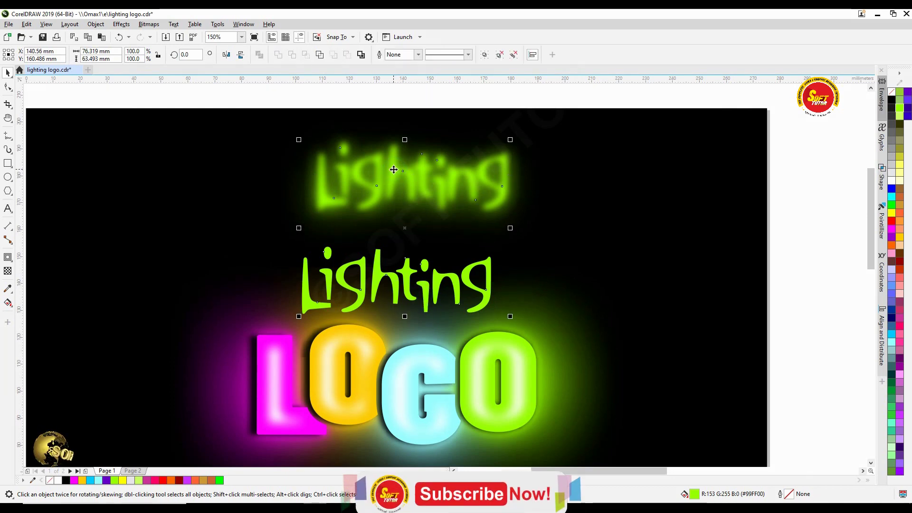
left_click(763, 171)
left_click(800, 179)
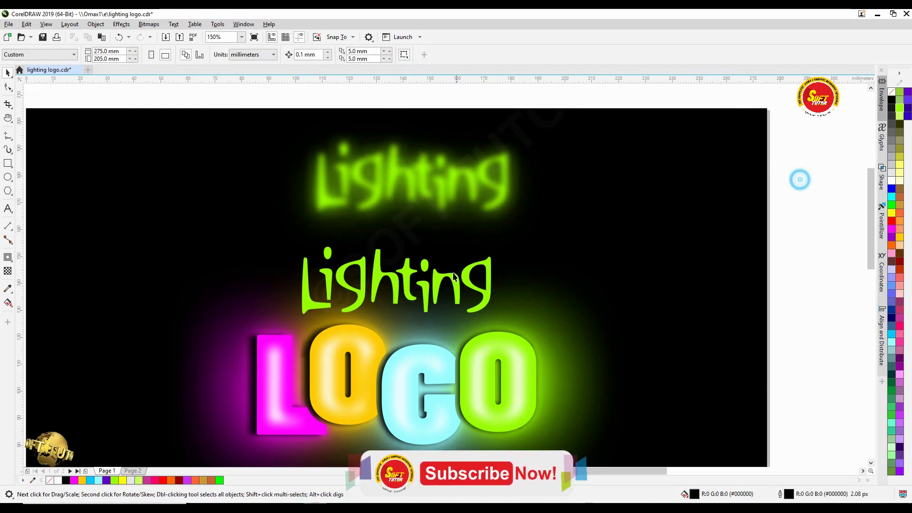
- Bring the sharp green Lighting text to the front and align its centre both ways with the blurred copy
left_click(439, 280)
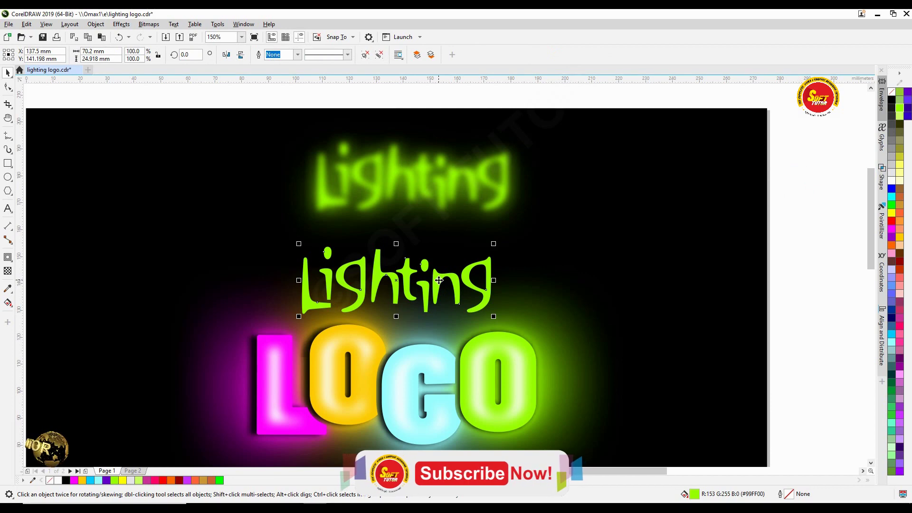
key("ctrl+Home")
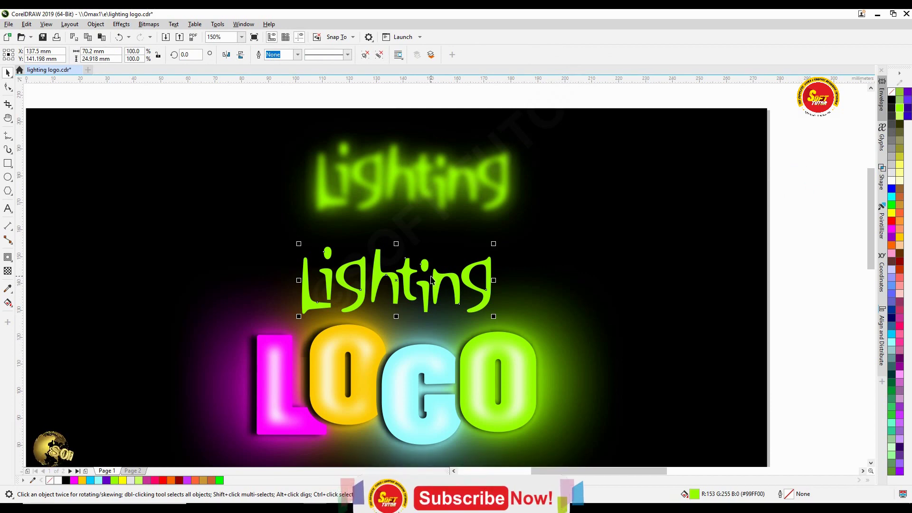
left_click(390, 176, "shift")
key("c")
key("e")
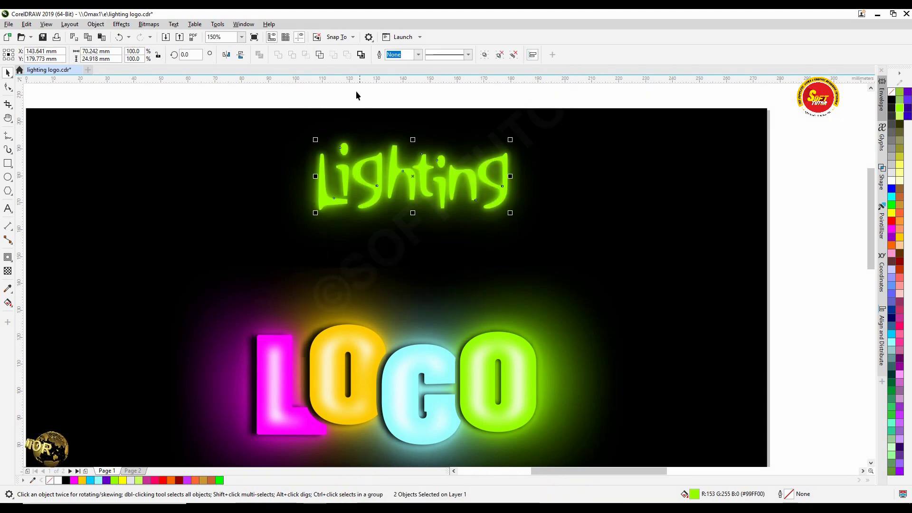
- Align all Lighting text and glow layers centrally on each other and move them down to just above LOGO
left_click_drag(226, 108, 626, 280)
key("c")
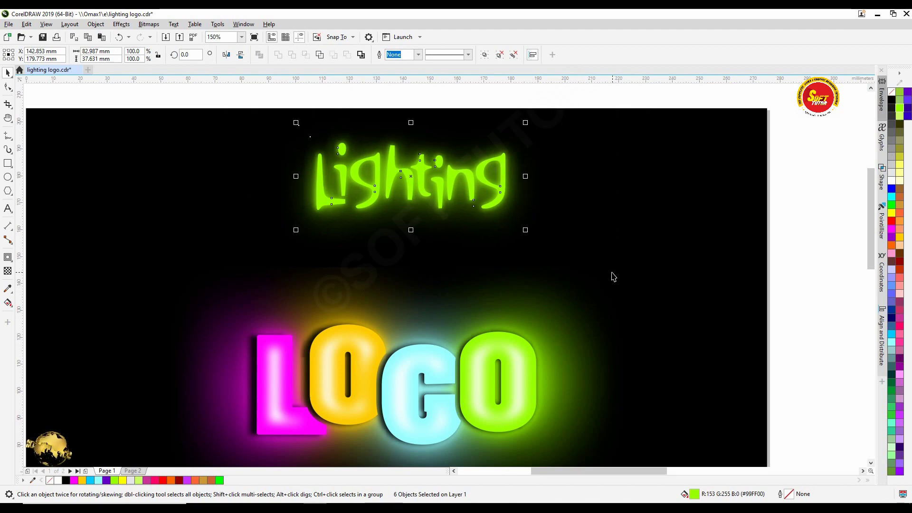
key("e")
left_click_drag(410, 182, 404, 278)
key("ctrl+g")
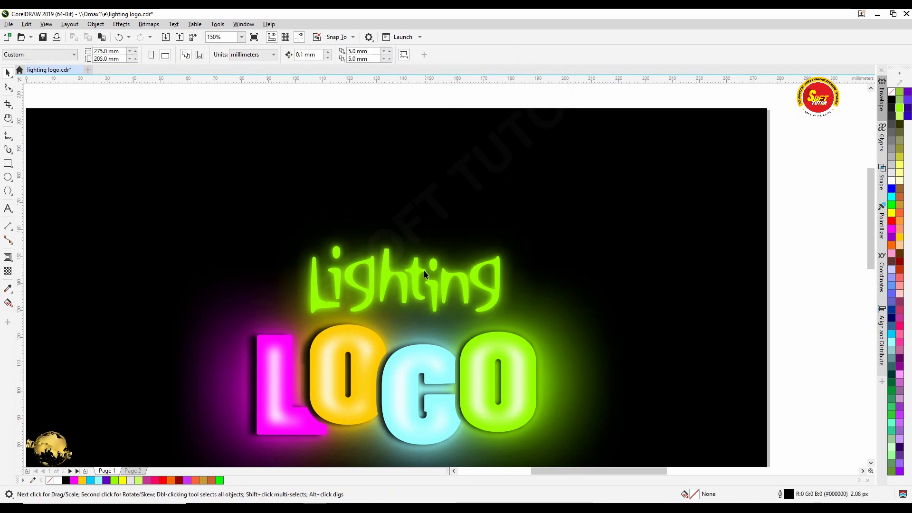
- Duplicate the sharp green Lighting text and move the copy to the empty black area above and right of LOGO
scroll(401, 173, "down", 2)
scroll(401, 241, "up", 2)
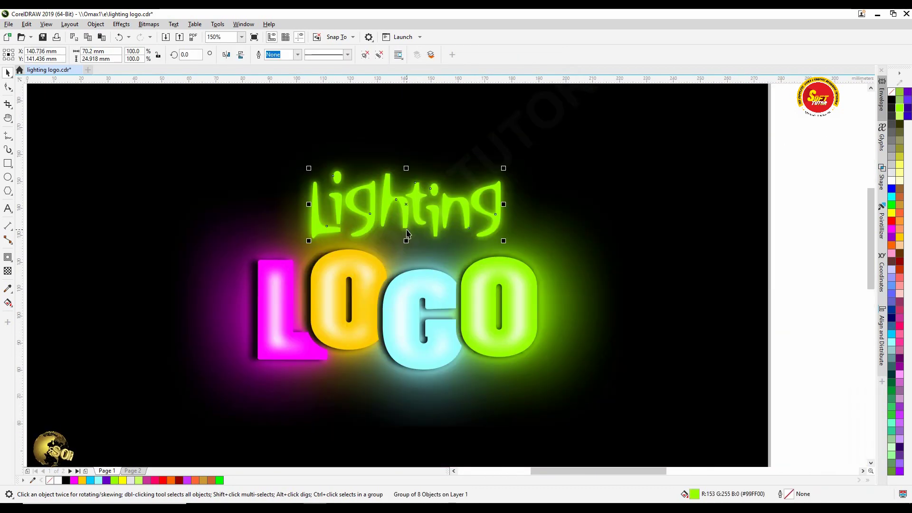
key("ctrl+d")
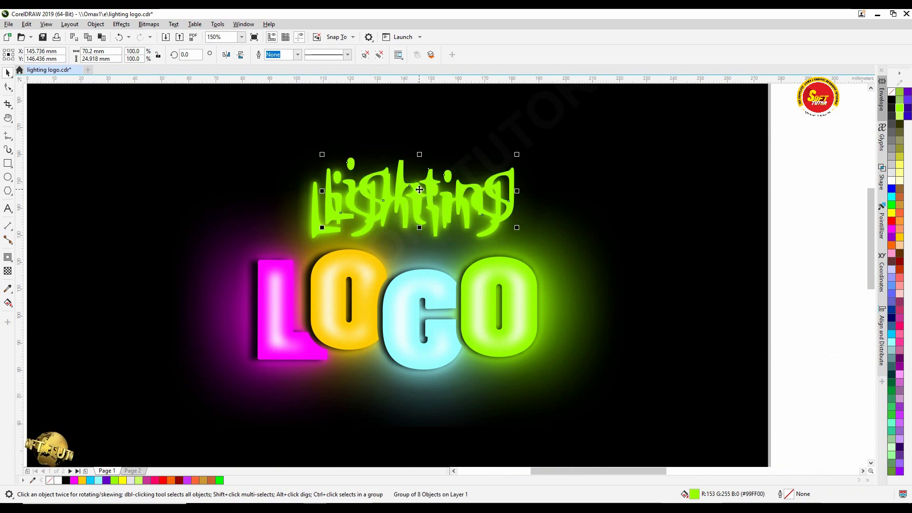
left_click_drag(419, 190, 646, 166)
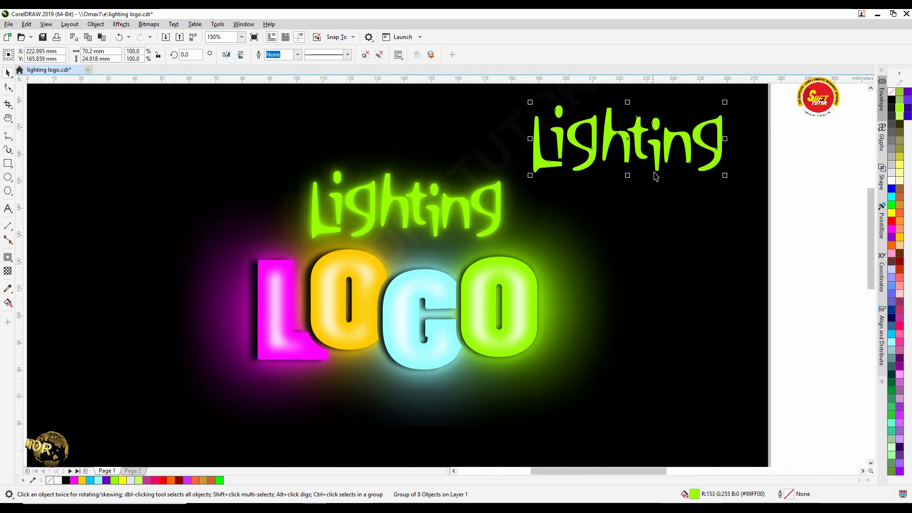
- Apply an inside contour with a 1 mm offset to the duplicated green Lighting text
left_click(8, 257)
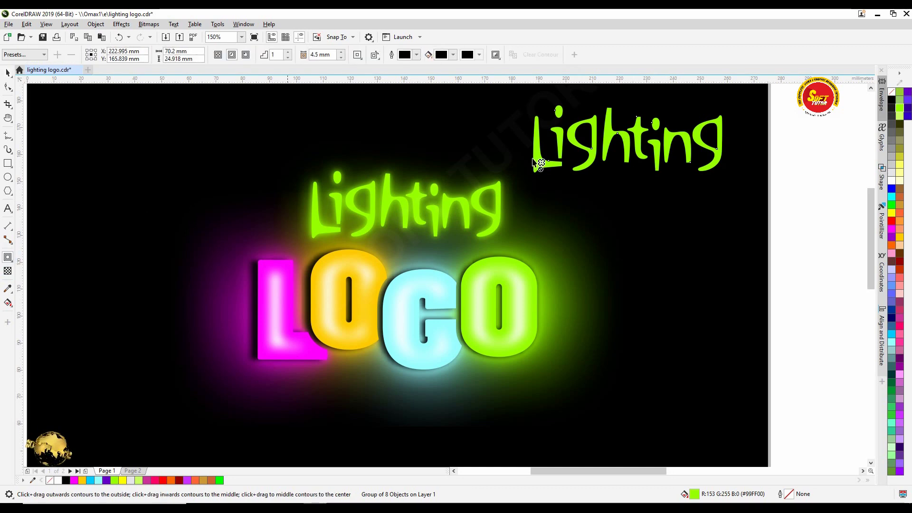
left_click(232, 55)
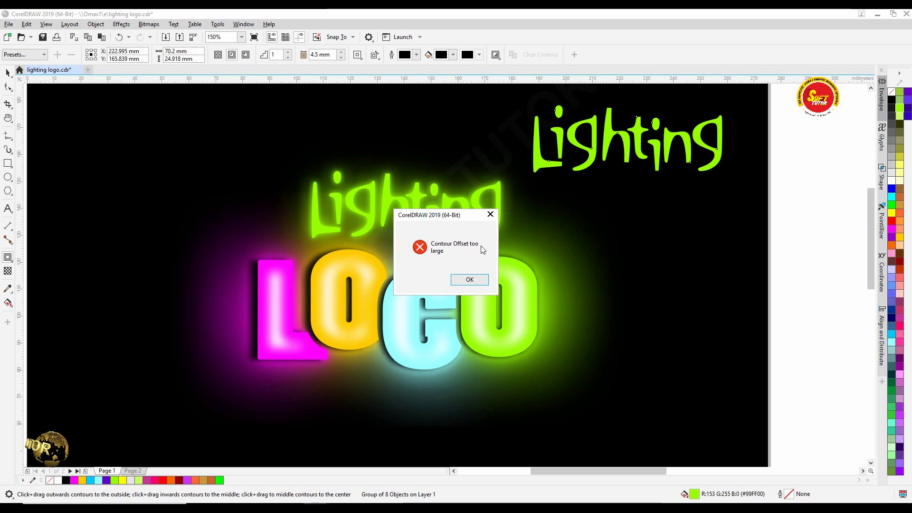
left_click(493, 217)
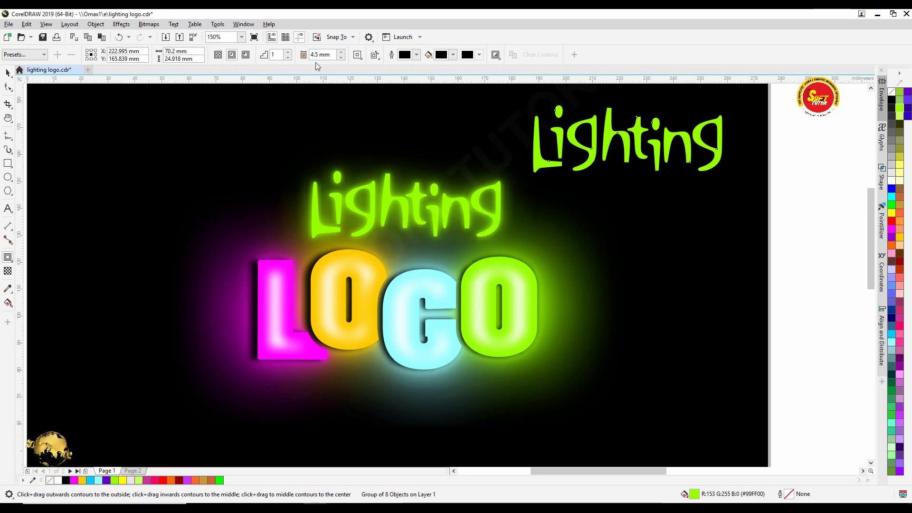
triple_click(331, 56)
type("1")
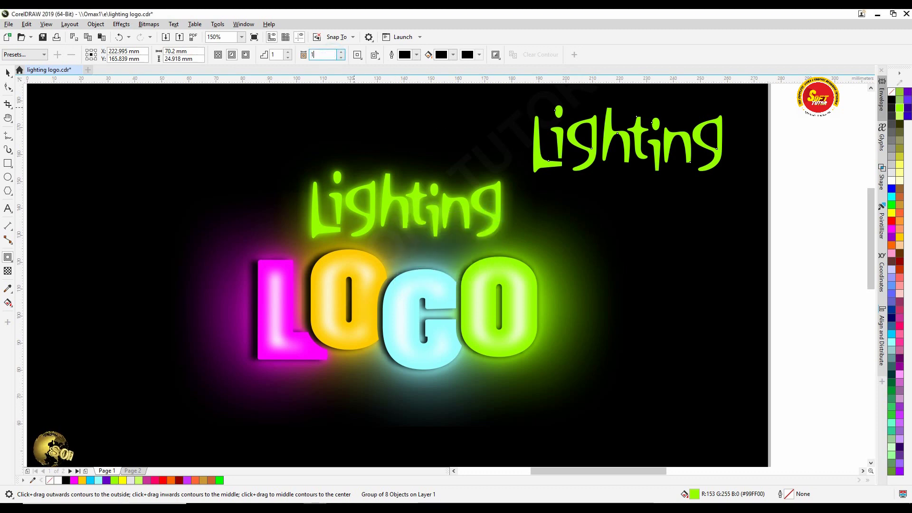
key("Return")
triple_click(328, 54)
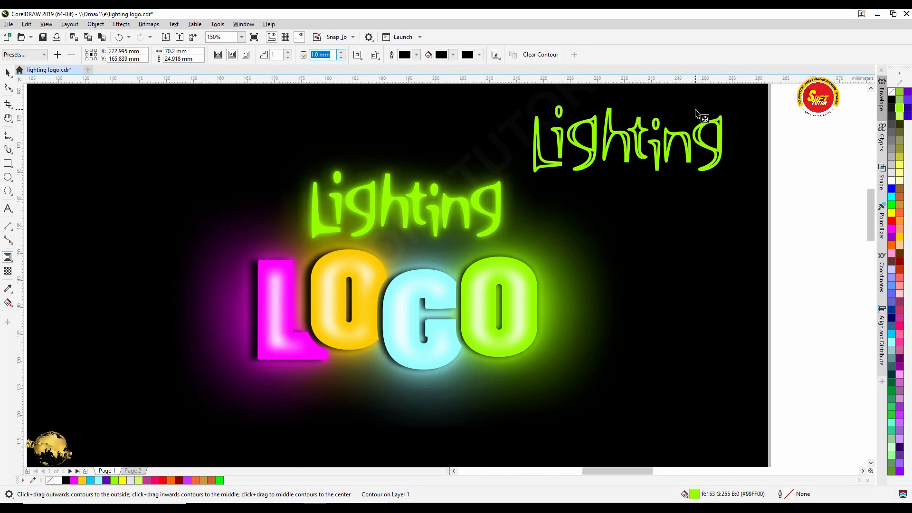
- Break the contour of the duplicated Lighting text apart into separate objects
scroll(698, 116, "up", 2)
scroll(567, 173, "down", 2)
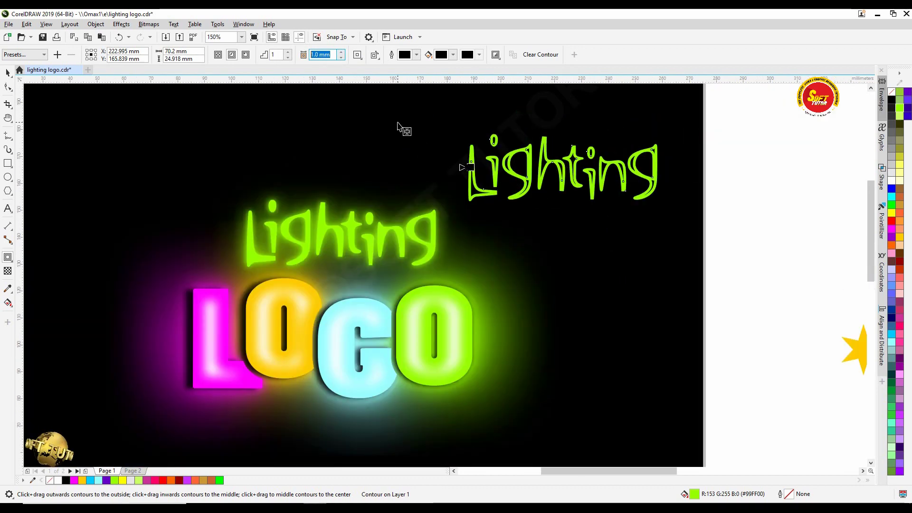
right_click(527, 152)
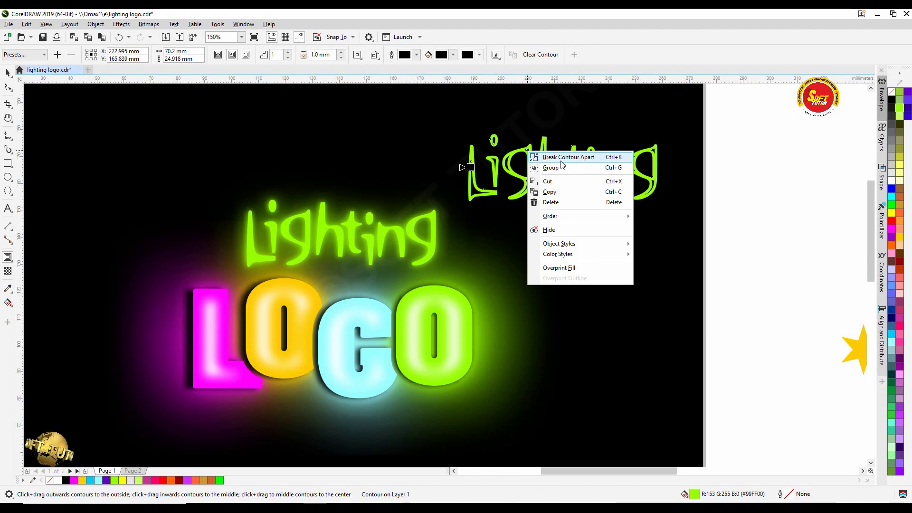
left_click(561, 159)
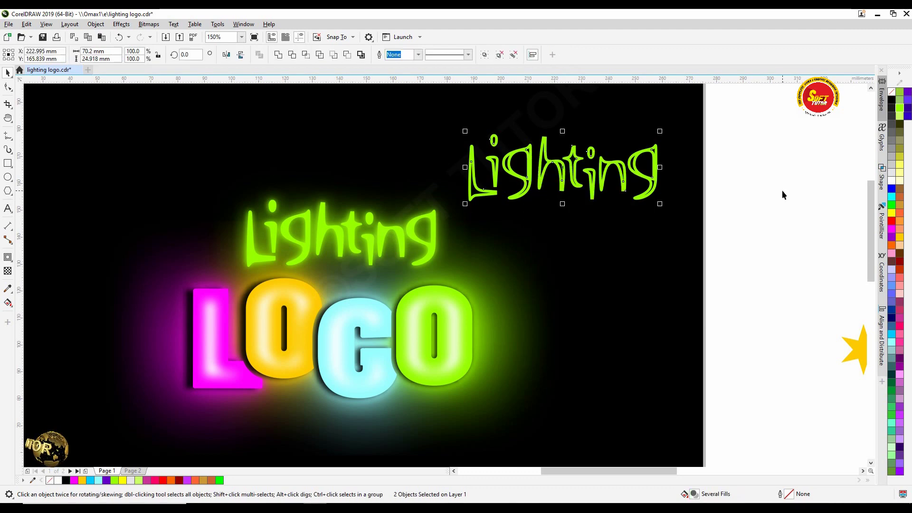
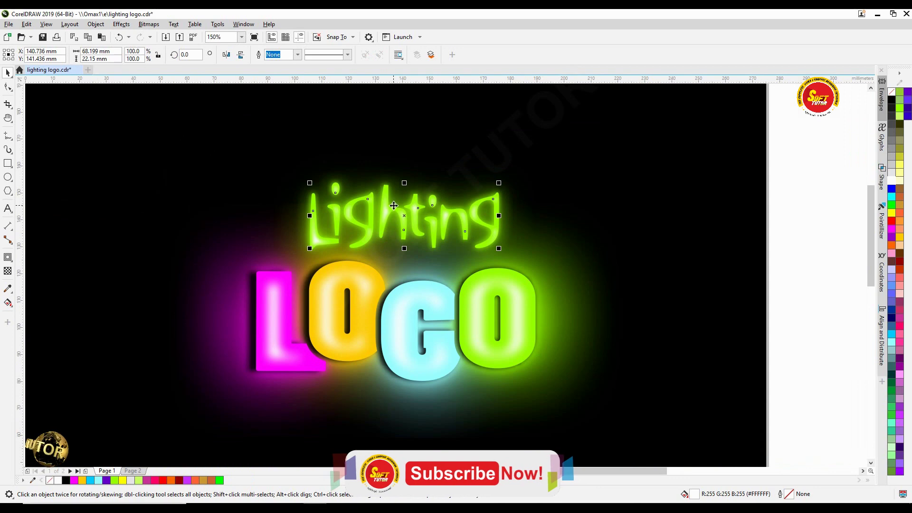
left_click(648, 205)
left_click_drag(543, 315, 514, 324)
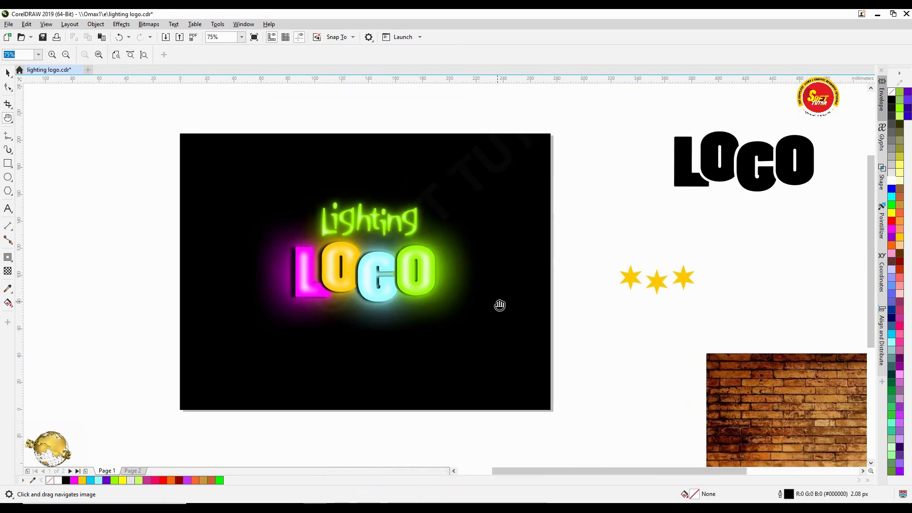
left_click(7, 177)
left_click(682, 285)
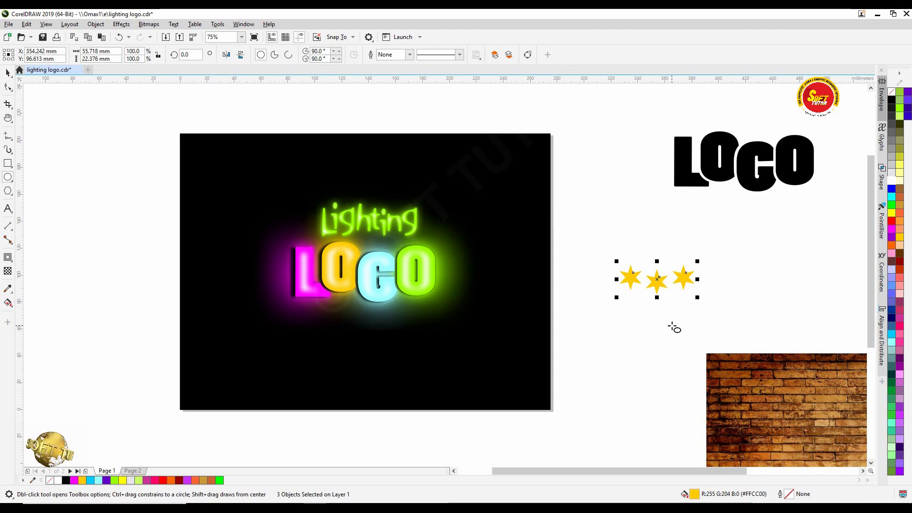
left_click_drag(665, 323, 672, 325)
key("space")
key("Delete")
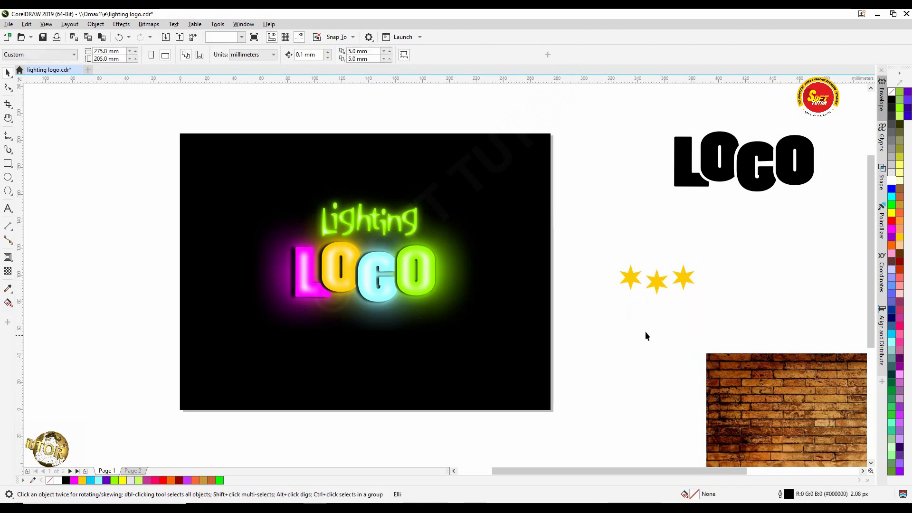
- Place the first of the three yellow six-pointed stars on the black background below LOGO
left_click(630, 283)
left_click_drag(630, 283, 359, 330)
scroll(347, 387, "up", 3)
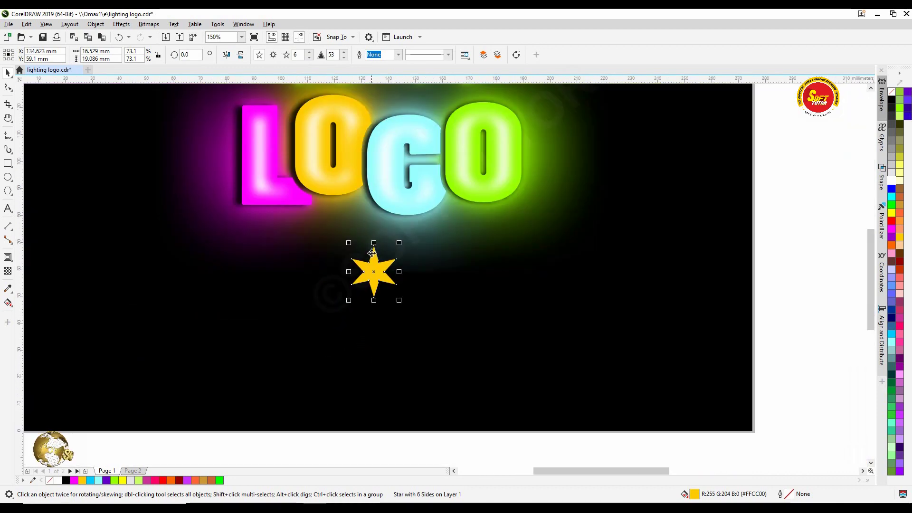
scroll(372, 253, "up", 3)
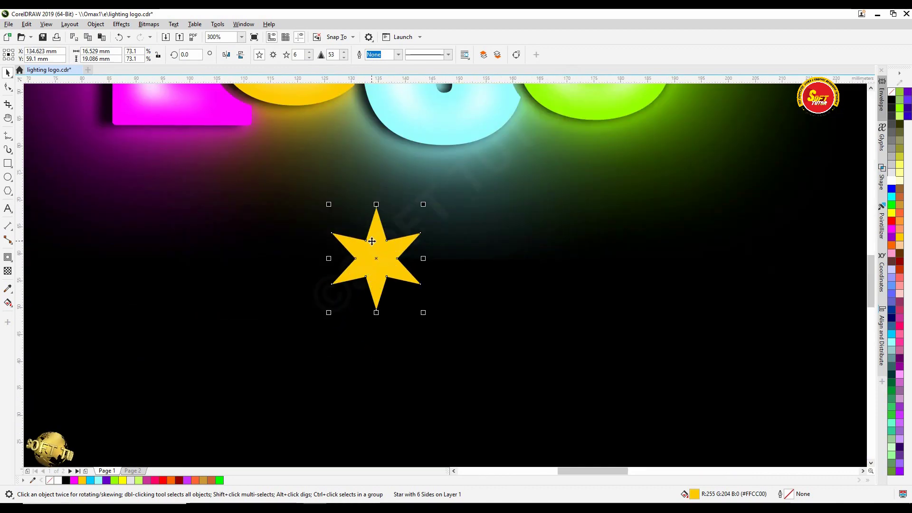
- Duplicate the yellow star to its lower right and apply a Gaussian Blur with a radius of 65.8 pixels to the copy
left_click_drag(397, 237, 541, 327)
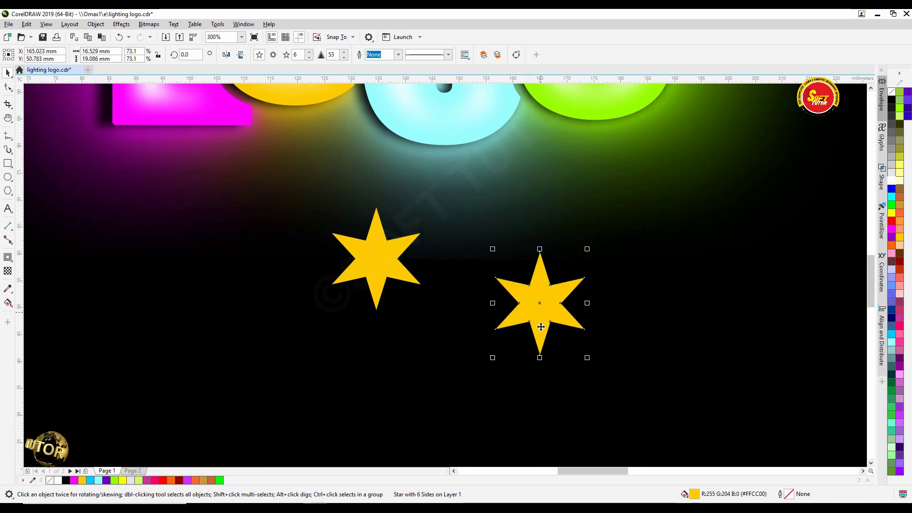
left_click(122, 25)
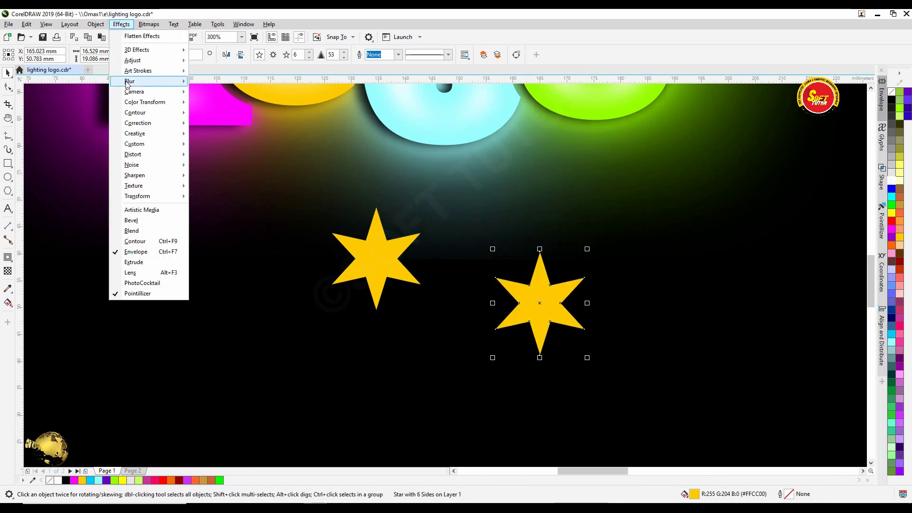
mouse_move(184, 85)
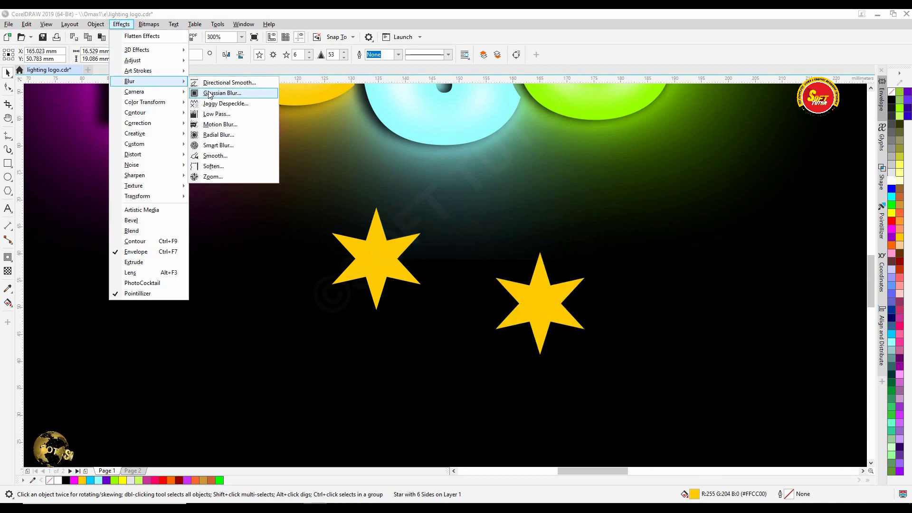
left_click(216, 91)
left_click(488, 255)
left_click(478, 252)
left_click_drag(491, 228, 331, 189)
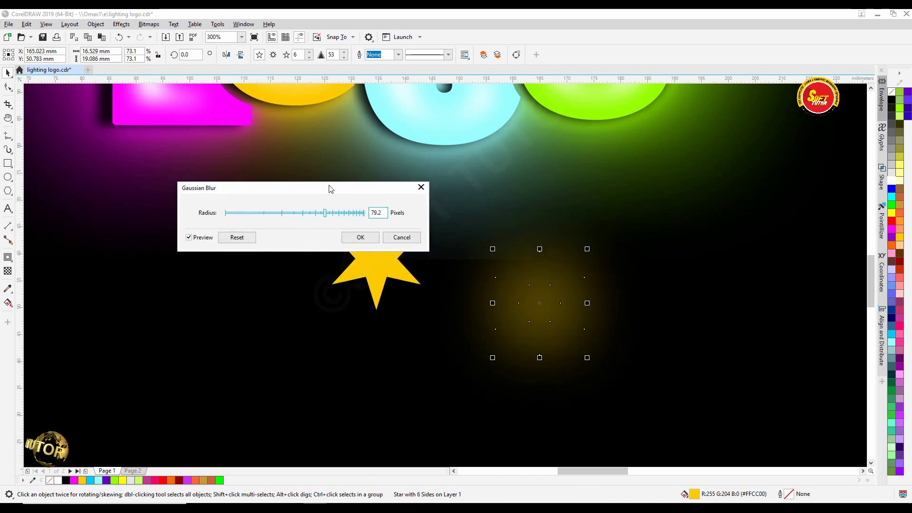
left_click(322, 214)
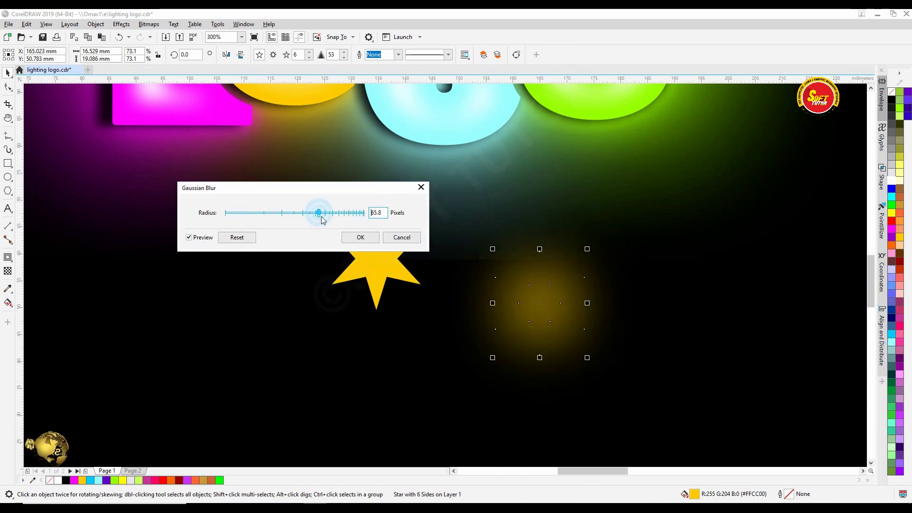
left_click(360, 237)
- Duplicate the blurred star to its right and set the copy's Gaussian Blur radius to 26.3 pixels
left_click(584, 300)
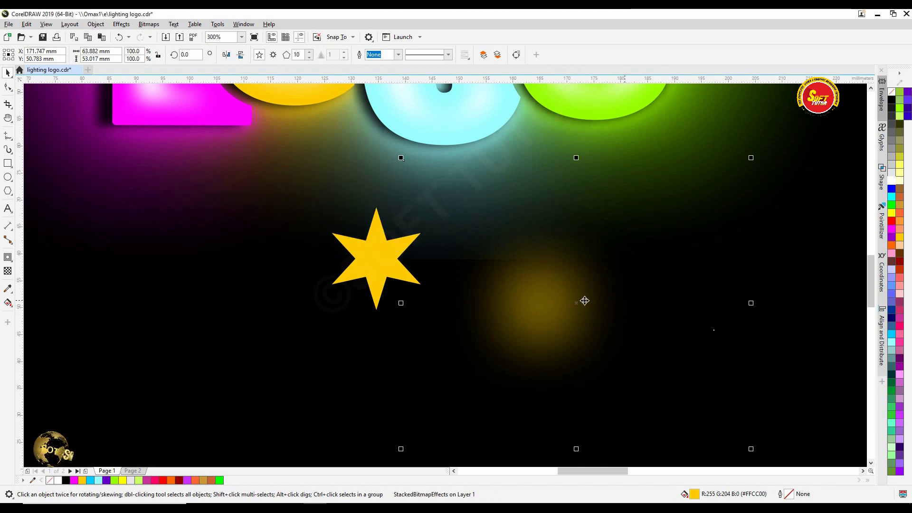
left_click(680, 312)
left_click(555, 312)
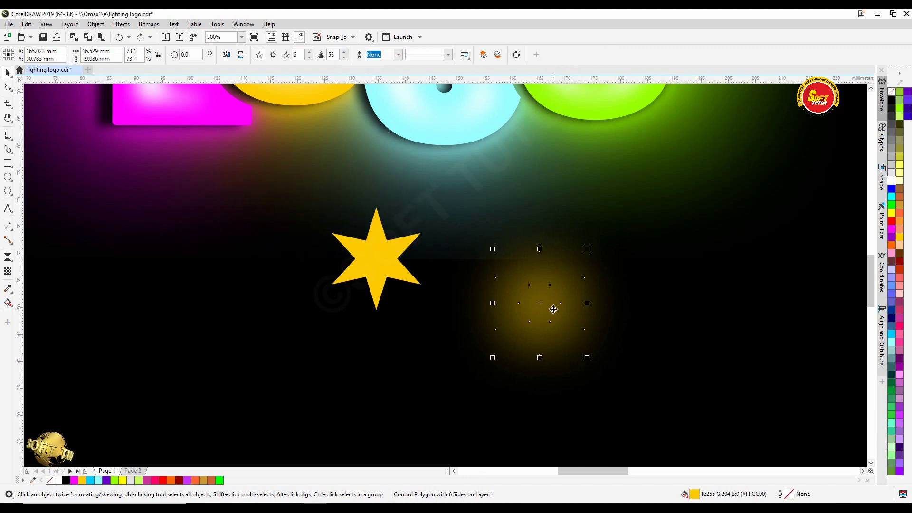
left_click(553, 309)
left_click_drag(570, 275, 705, 278)
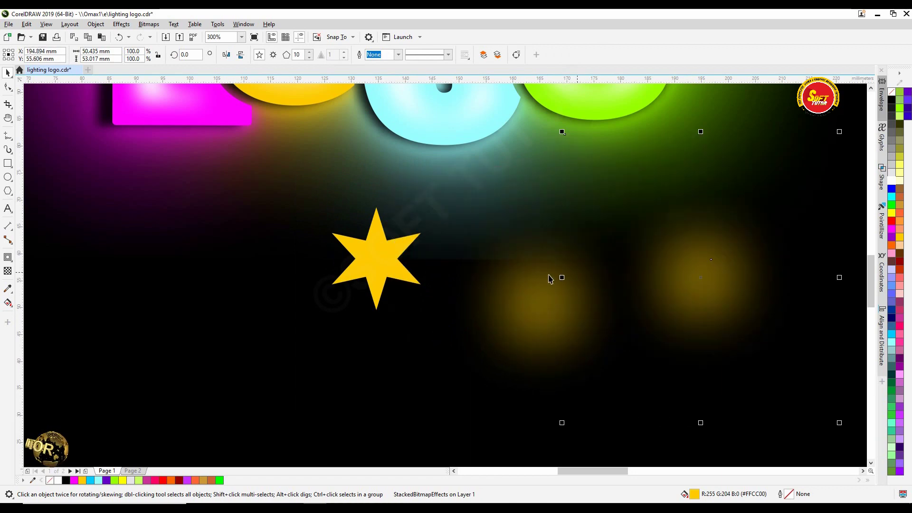
left_click(119, 27)
mouse_move(132, 81)
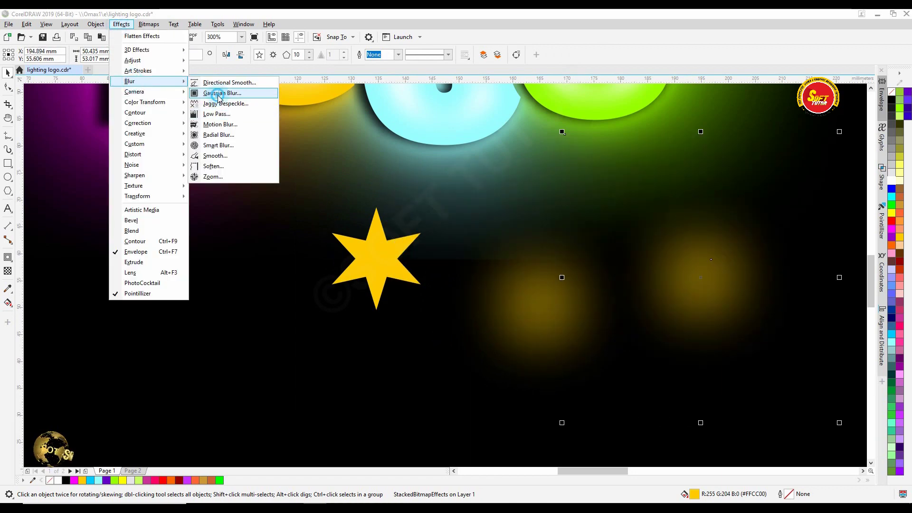
left_click(217, 94)
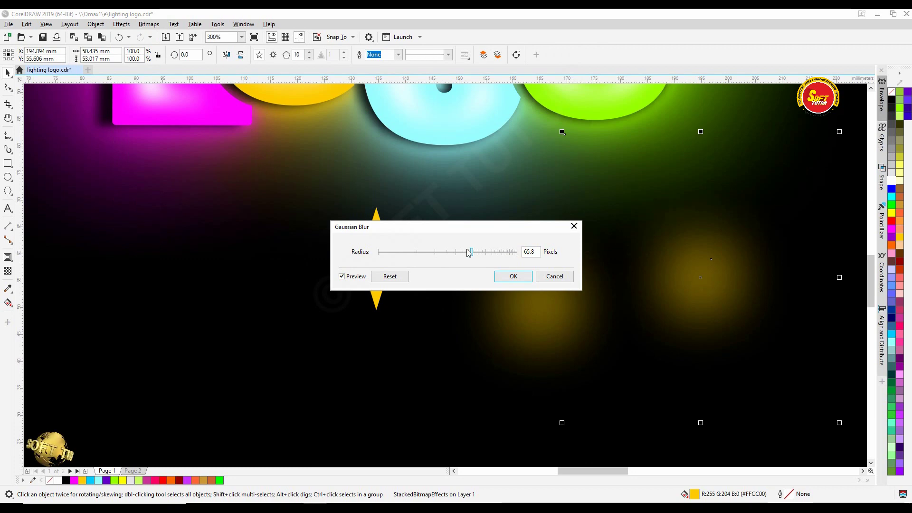
left_click(451, 252)
left_click(445, 257)
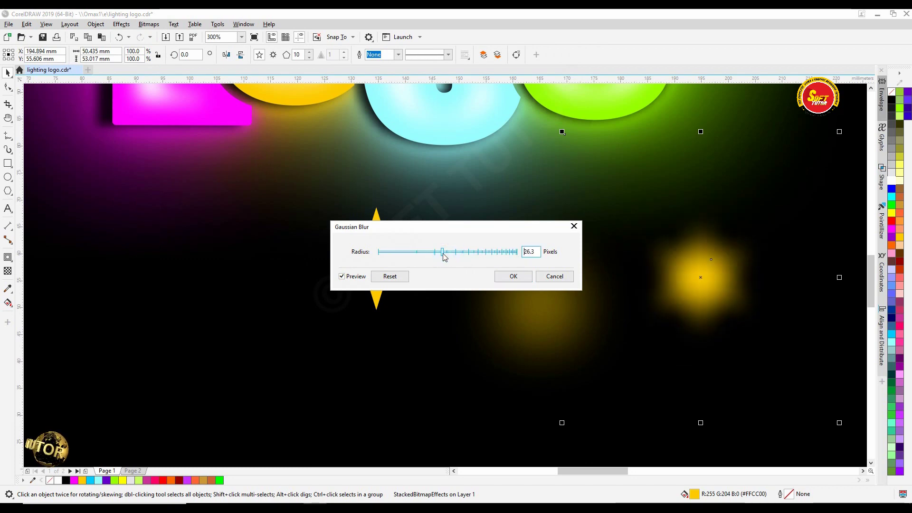
left_click(513, 276)
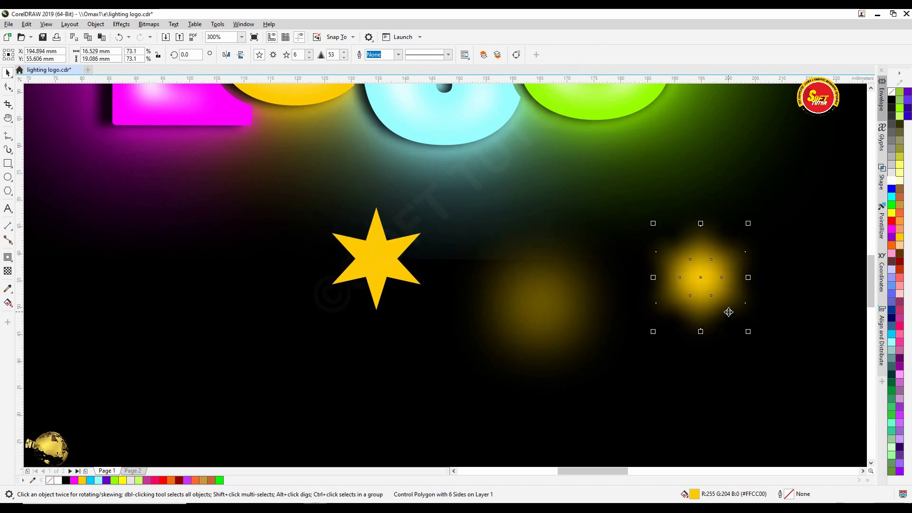
- Duplicate the newest blurred star to just below LOGO's green O and set the copy's Gaussian Blur radius to 11.5 pixels
left_click_drag(757, 283, 600, 180)
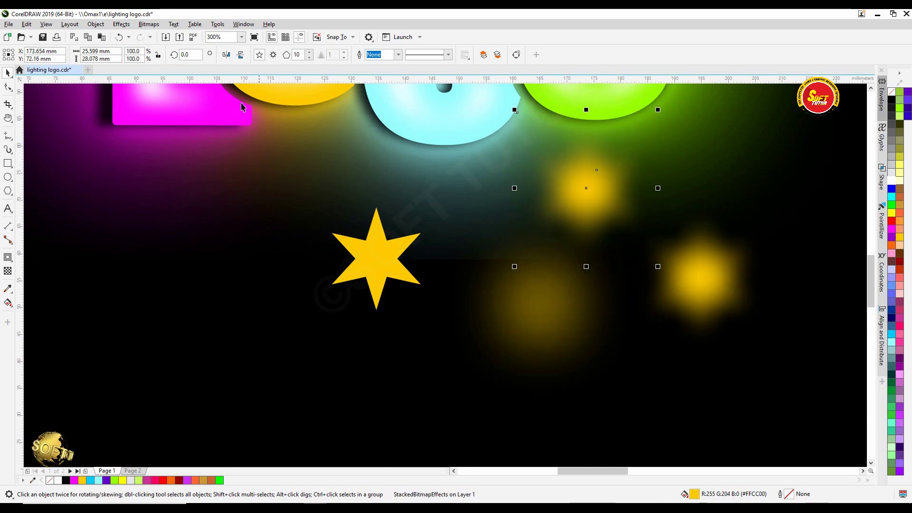
left_click(121, 24)
mouse_move(135, 81)
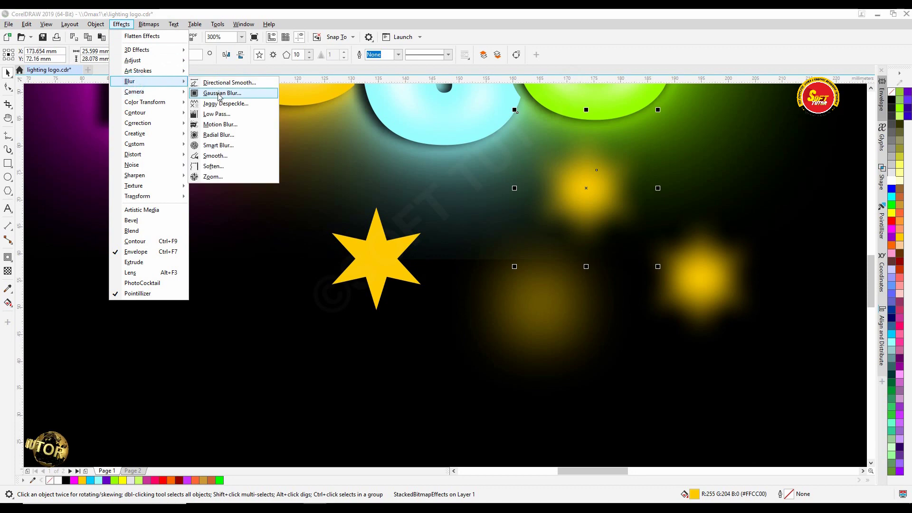
left_click(219, 93)
left_click_drag(466, 229, 415, 290)
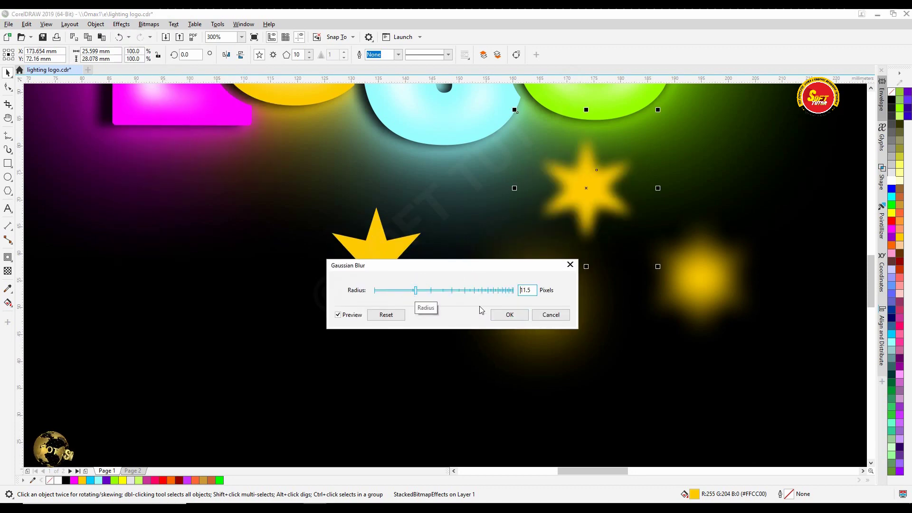
left_click(509, 314)
- Align the three blurred stars centrally on each other, horizontally and vertically, at the most blurred star's position
left_click(700, 286, "shift")
left_click(538, 299, "shift")
key("c")
key("e")
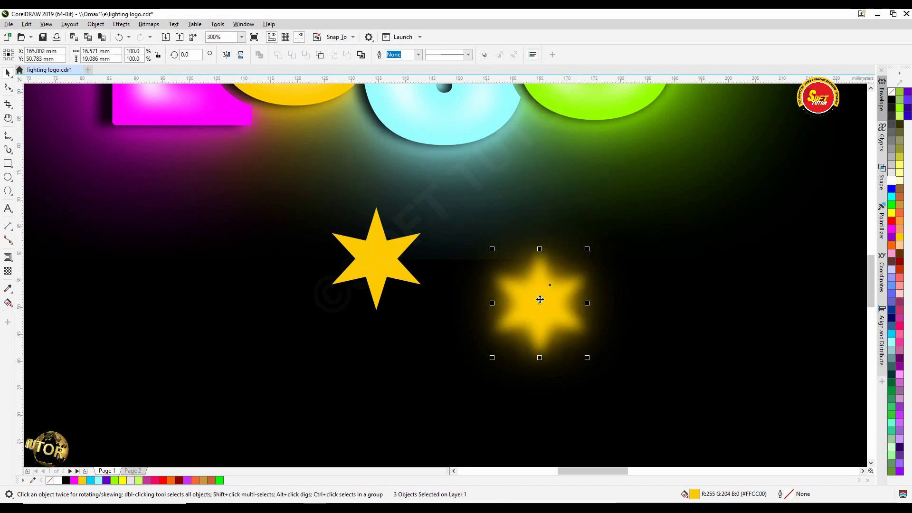
- Align the sharp yellow star centrally, both horizontally and vertically, with the stacked blurred stars
left_click(388, 266)
left_click(557, 297, "shift")
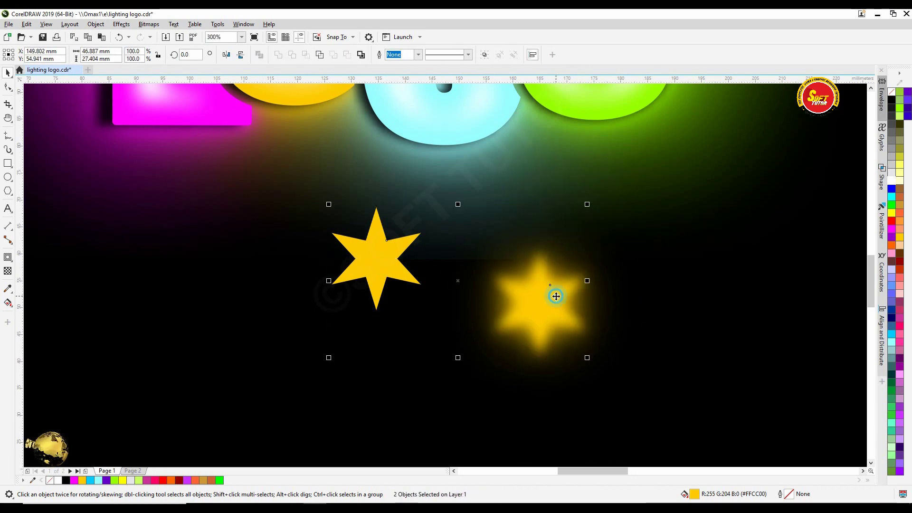
key("c")
key("e")
left_click(632, 297)
left_click(563, 309)
left_click_drag(554, 305, 554, 305)
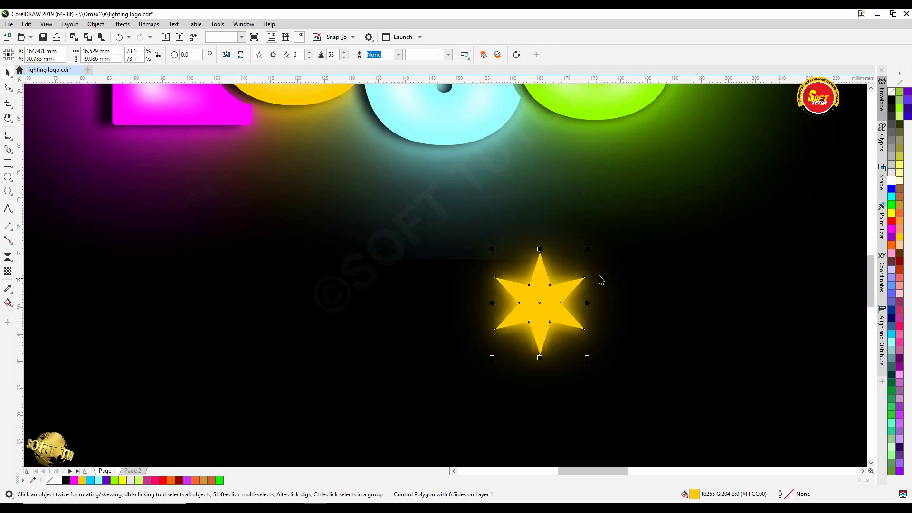
- Spread the star's layers apart: most blurred to the left, medium blur upward, lightest blur to the right and the sharp star downward
left_click(651, 265)
left_click_drag(538, 300, 408, 285)
left_click(556, 310)
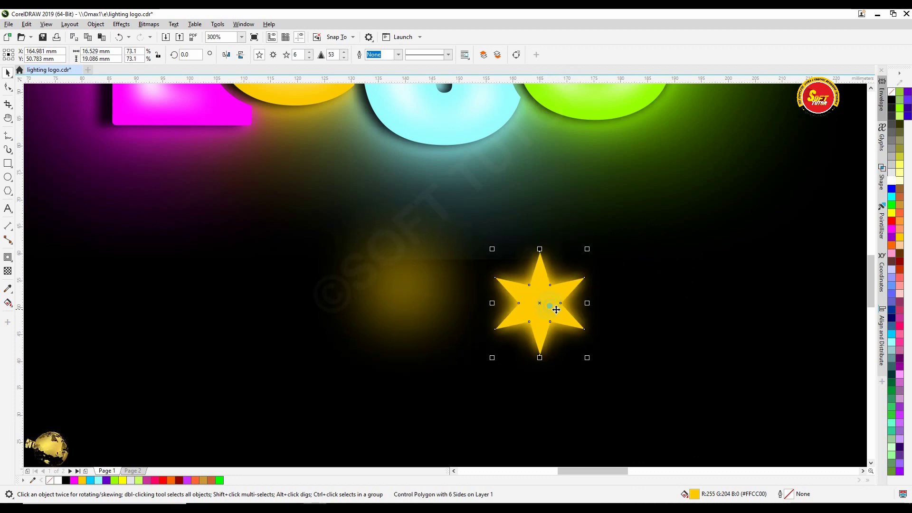
left_click_drag(542, 300, 610, 218)
left_click(539, 299)
left_click_drag(540, 299, 725, 277)
left_click_drag(540, 303, 542, 337)
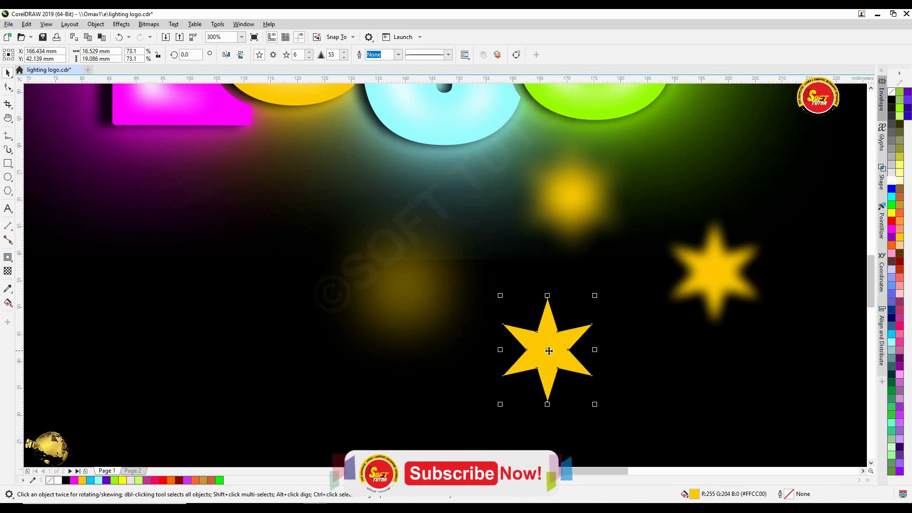
left_click(402, 271)
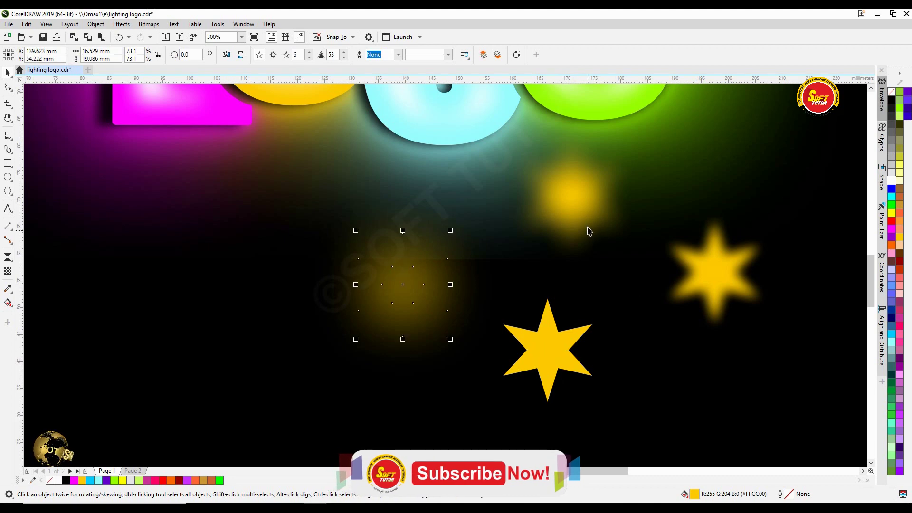
- Stack the three blurred stars centrally on the least blurred one and shift the stack slightly down and left
left_click(572, 194, "shift")
left_click(712, 267, "shift")
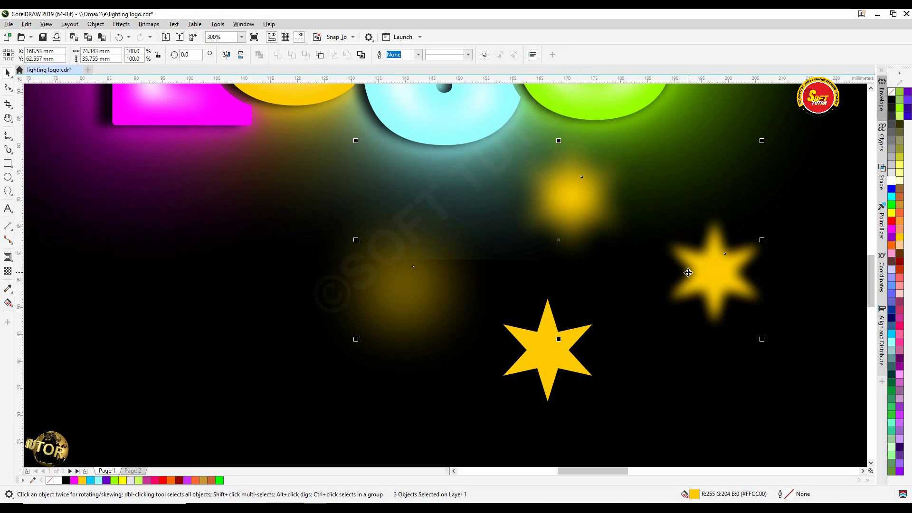
key("c")
key("e")
left_click_drag(735, 266, 721, 298)
left_click(755, 196)
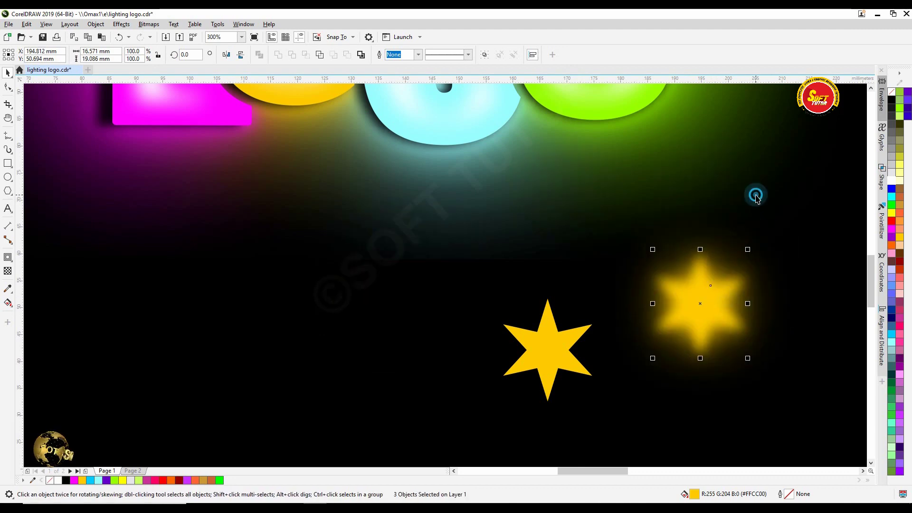
left_click(556, 206)
left_click(679, 299)
left_click_drag(679, 299, 540, 263)
key("ctrl+z")
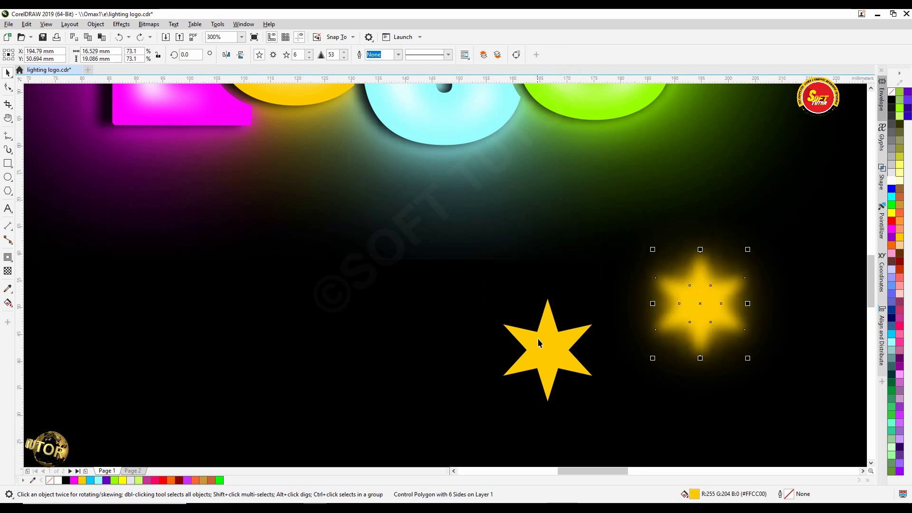
- Align the sharp yellow star centrally, horizontally and vertically, on the stack of blurred stars
left_click(547, 350)
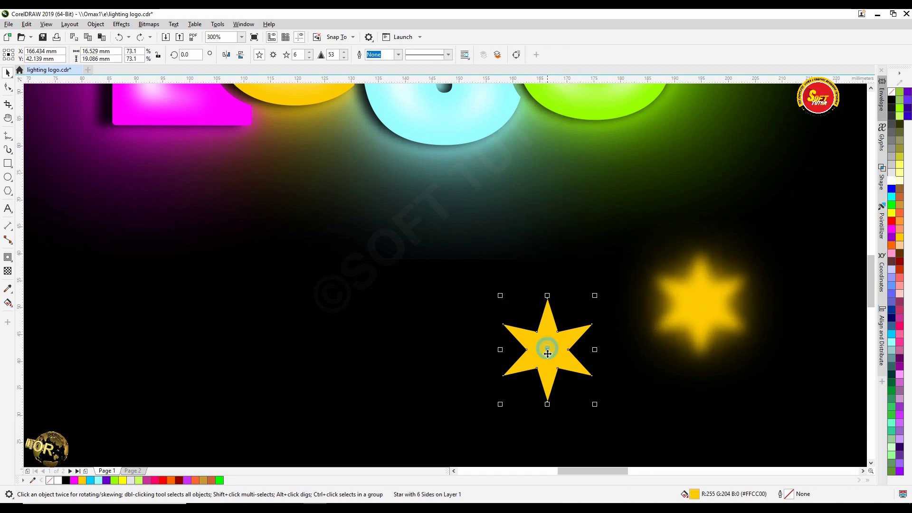
left_click(708, 298, "shift")
key("c")
key("e")
left_click(711, 304)
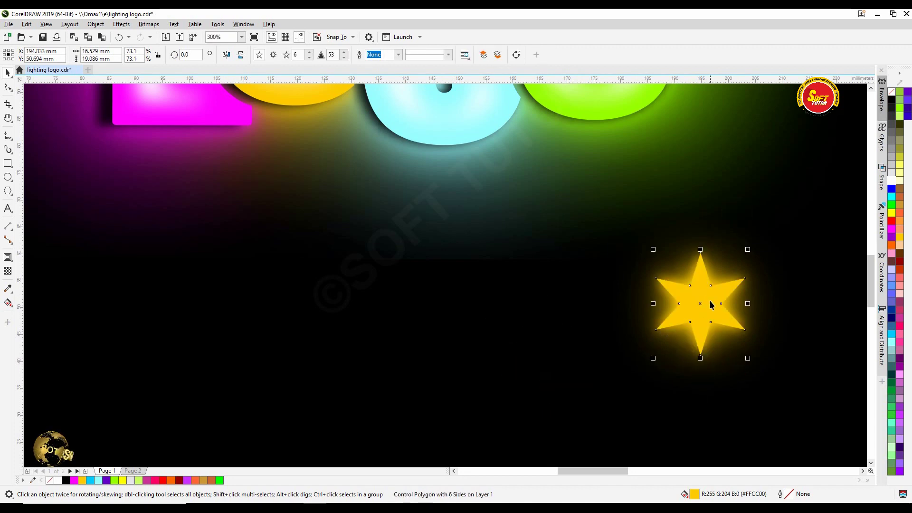
left_click(658, 328)
left_click(456, 312)
left_click(713, 315)
left_click_drag(713, 315, 498, 332)
key("ctrl+z")
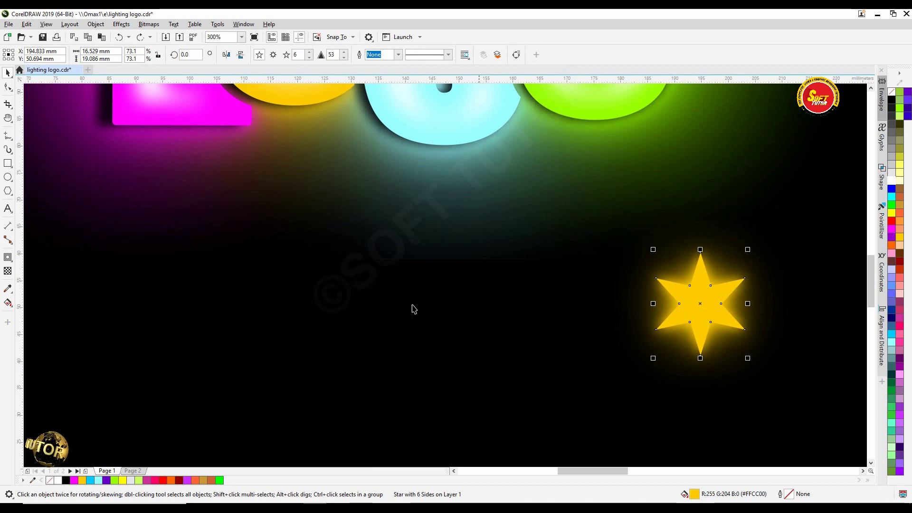
- Add a drop shadow to the sharp star, running from its upper tip to just left of its lower tip
left_click(7, 257)
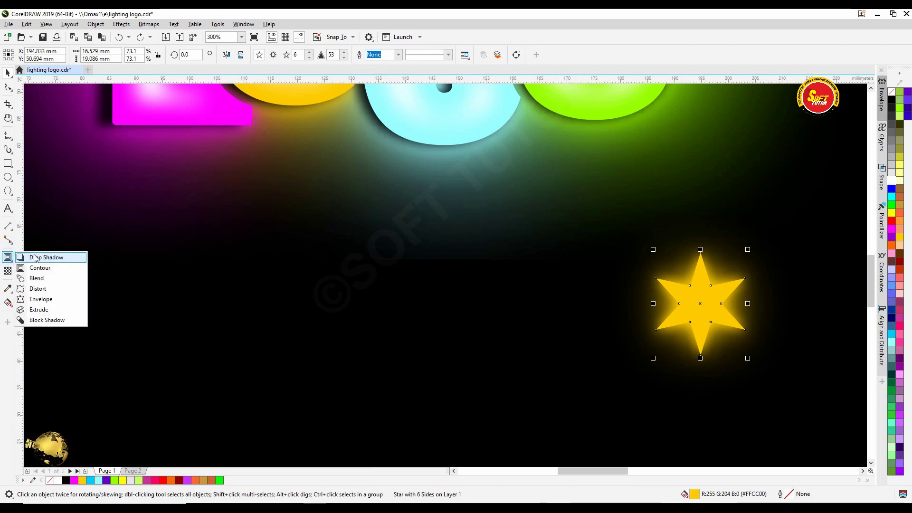
left_click(43, 257)
left_click_drag(700, 256, 687, 366)
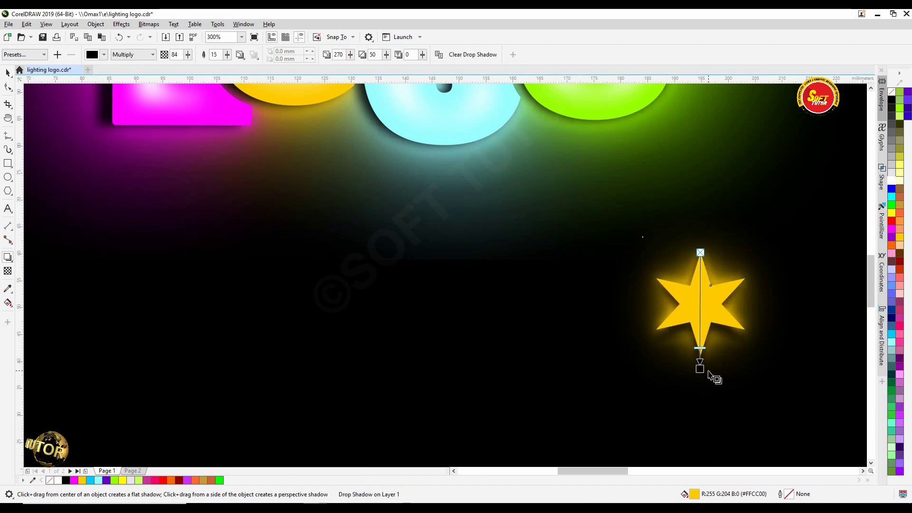
mouse_move(700, 367)
left_mouse_down()
mouse_move(683, 332)
mouse_move(693, 355)
left_mouse_up()
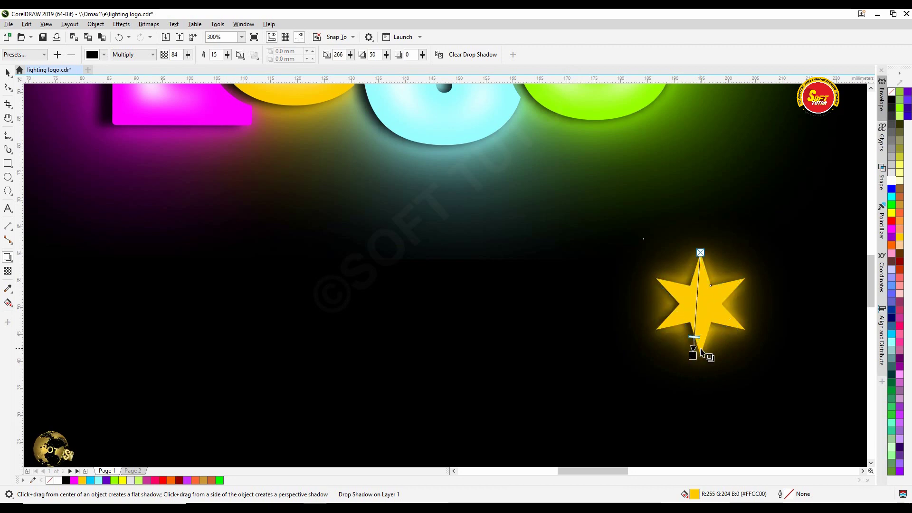
key("space")
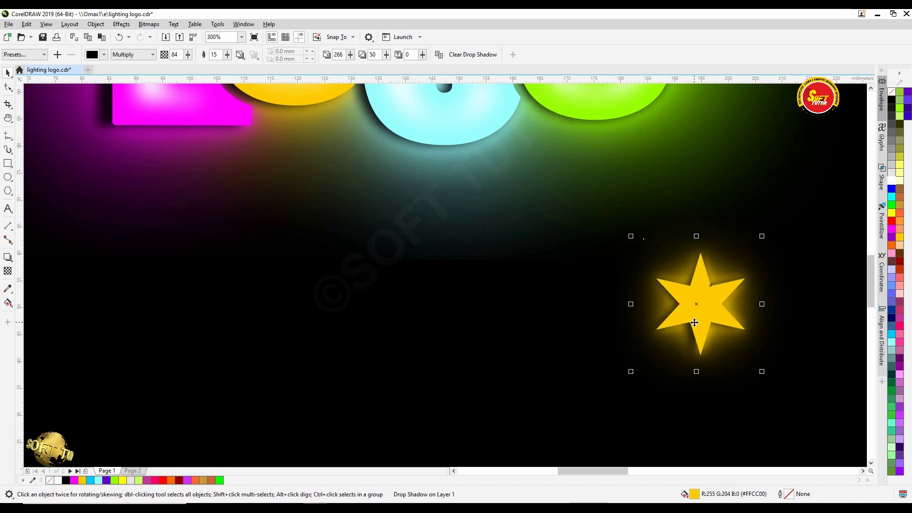
- Group all layers of the glowing star, move the group below LOGO and place a copy to its right
scroll(609, 300, "down", 3)
scroll(632, 304, "up", 2)
left_click(511, 244)
left_click_drag(501, 234, 684, 343)
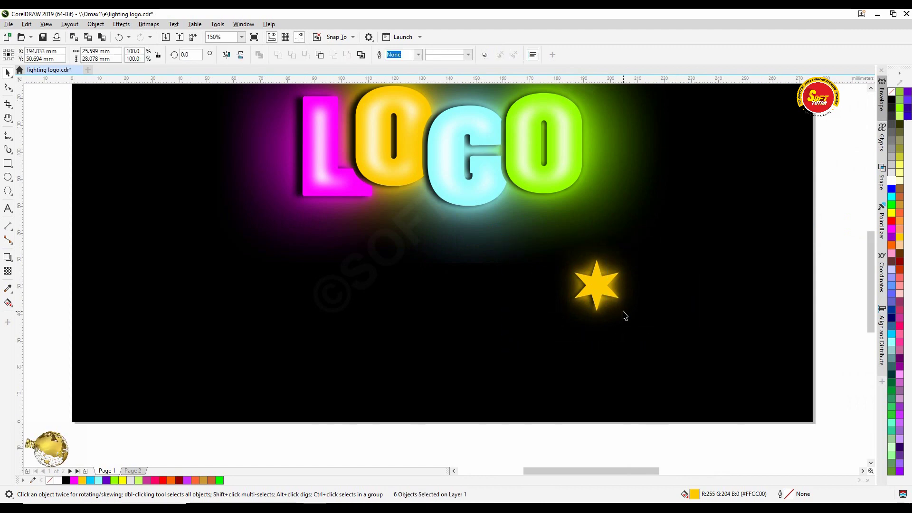
left_click(616, 294)
left_click_drag(605, 281, 423, 271)
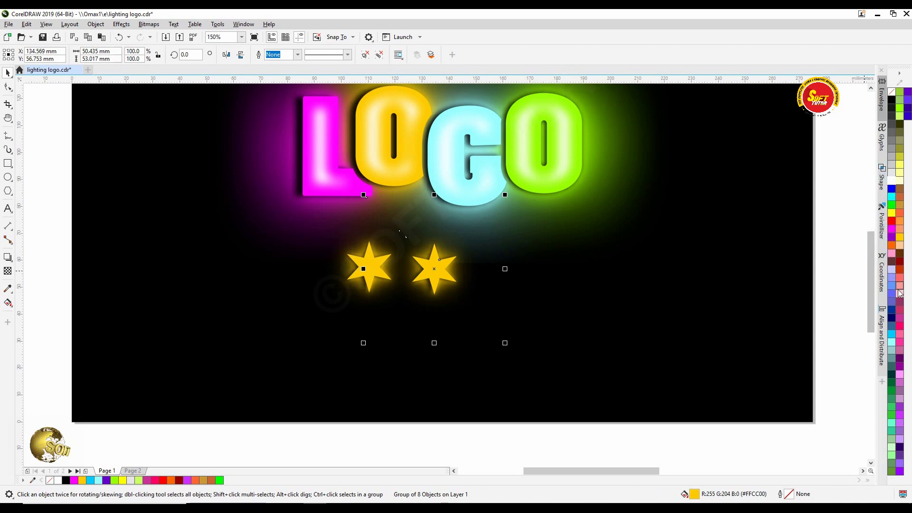
- Recolour the second star pink (#FF0066) and add a green copy of it on its right
left_click(900, 324)
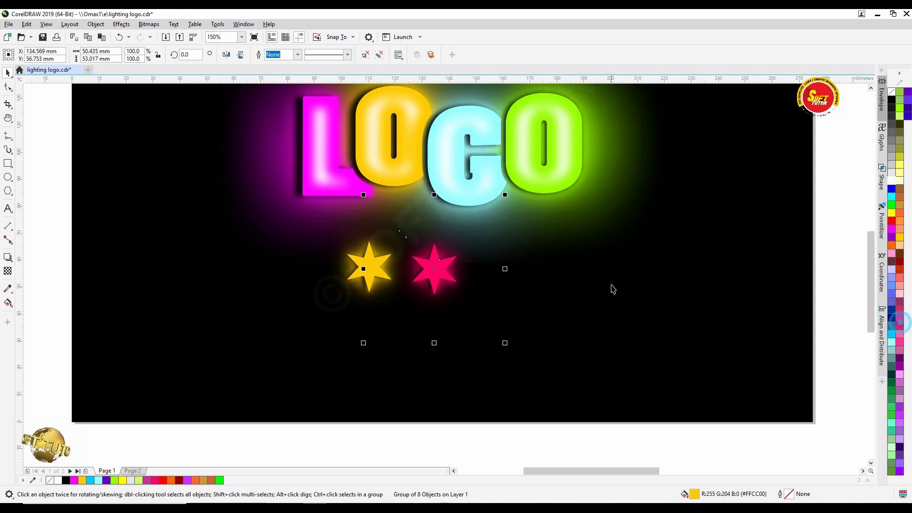
left_click_drag(451, 275, 498, 273)
key("ctrl+d")
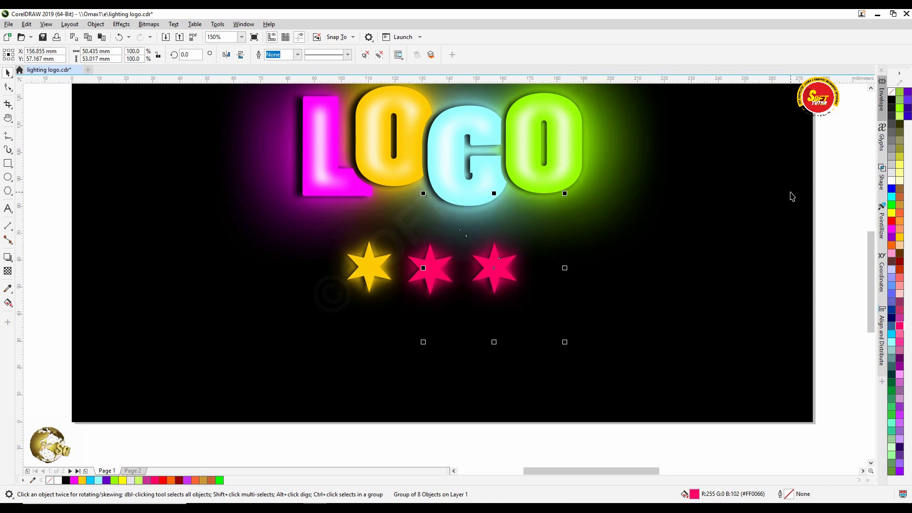
left_click(901, 111)
- Align the three coloured stars in a level row and shift the row slightly right beneath LOGO
left_click(844, 207)
left_click_drag(843, 203, 297, 369)
left_click_drag(658, 422, 227, 192)
key("e")
left_click_drag(436, 267, 450, 265)
- Scale the whole Lighting LOGO artwork and its stars down to about 112 mm wide
key("h")
key("F3")
left_click_drag(524, 200, 499, 230)
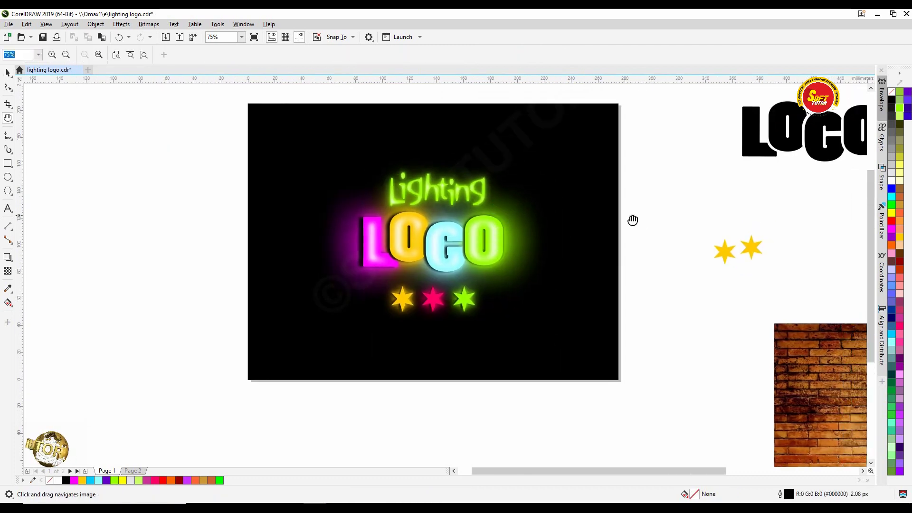
left_click_drag(633, 220, 586, 224)
key("space")
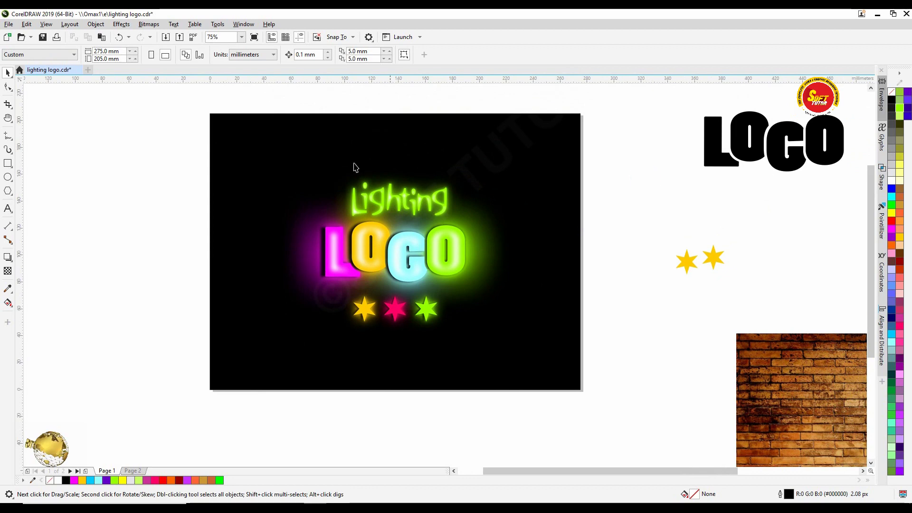
left_click_drag(123, 117, 612, 407)
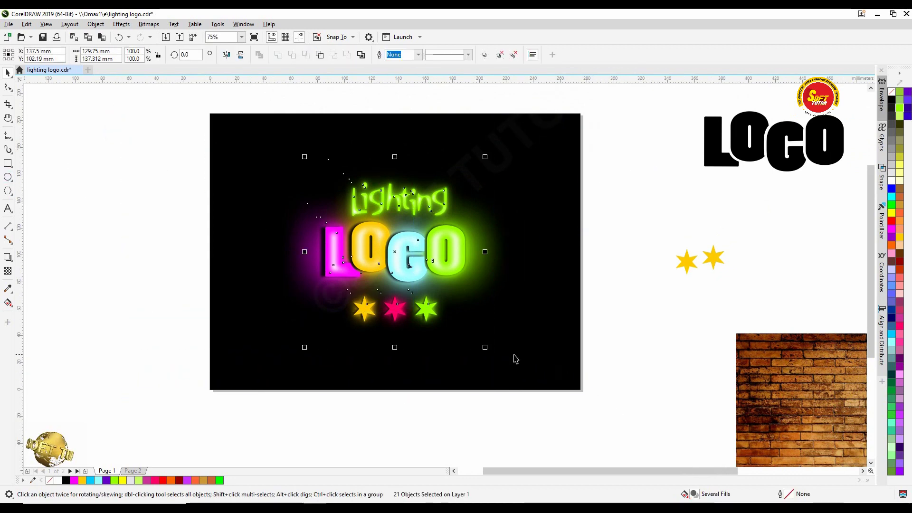
left_click_drag(488, 348, 468, 338)
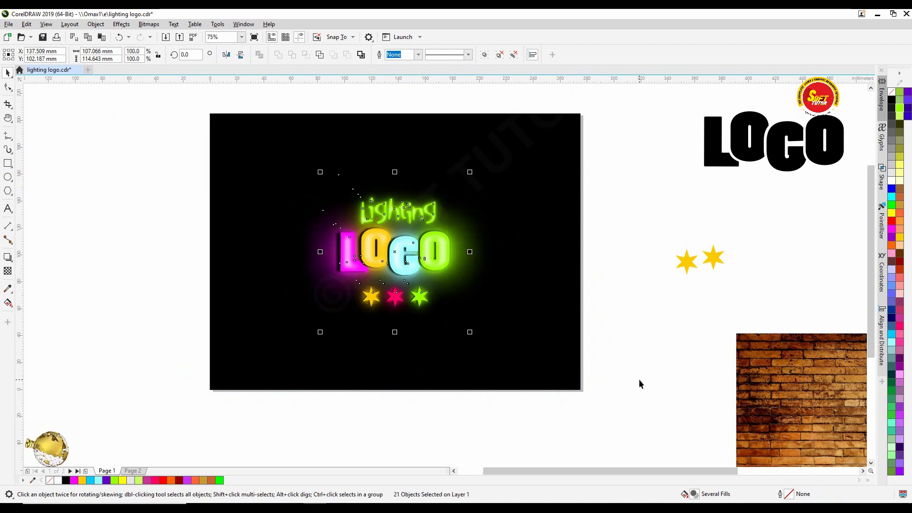
left_click_drag(472, 331, 480, 336)
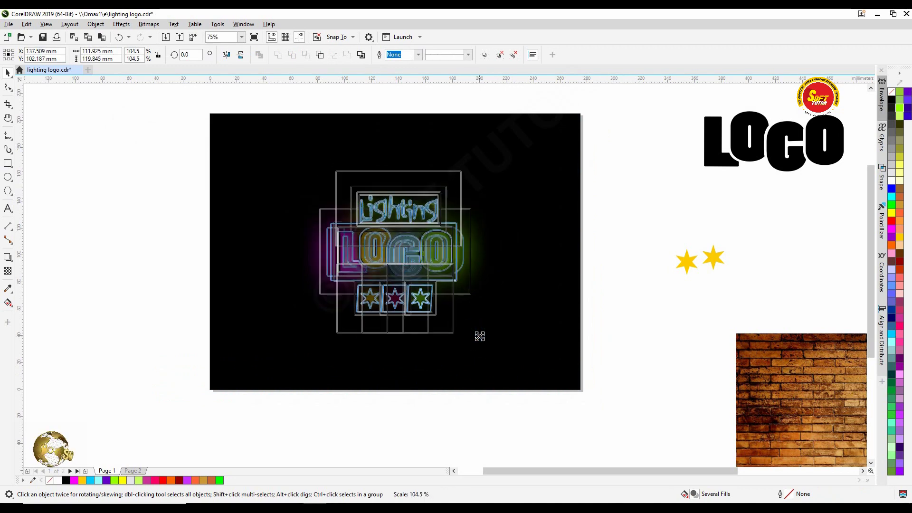
left_click(628, 356)
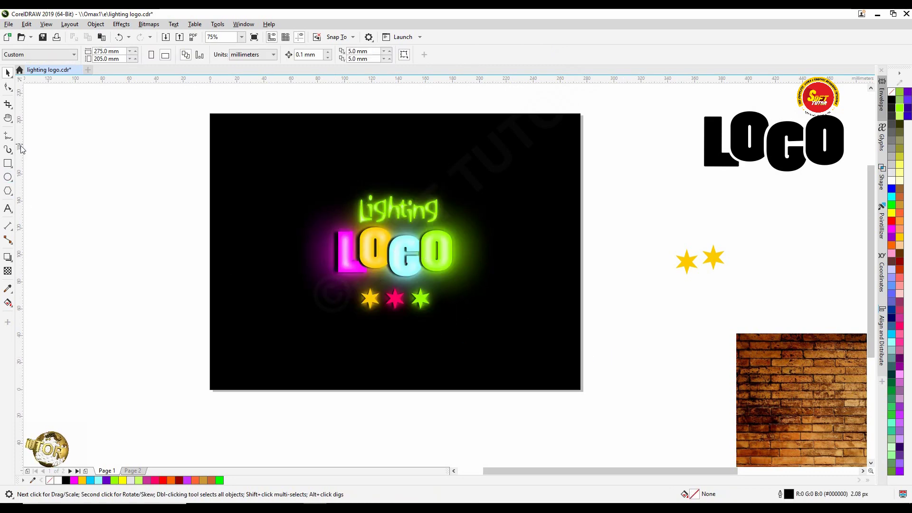
- Draw a circle about 135 mm in diameter around the artwork with a 10 px outline, centred on the page
left_click(7, 178)
left_click_drag(291, 168, 476, 352)
key("space")
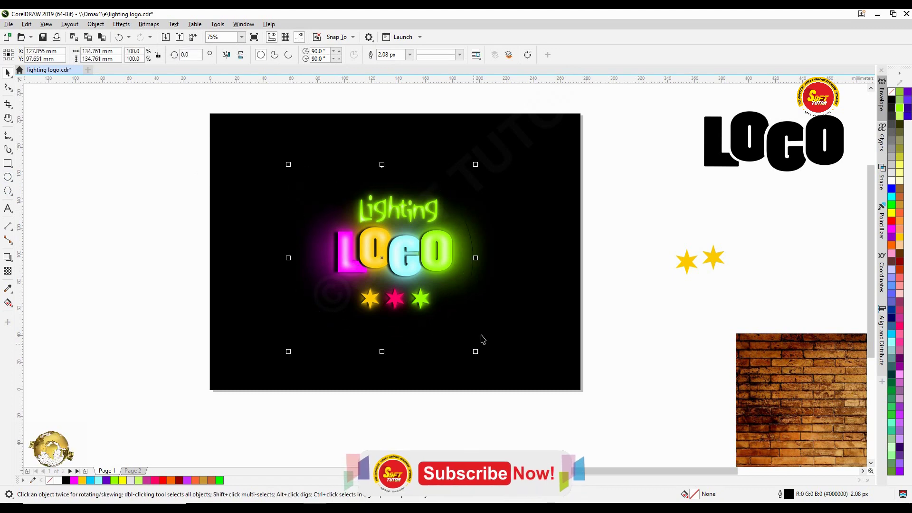
left_click(409, 54)
left_click(396, 122)
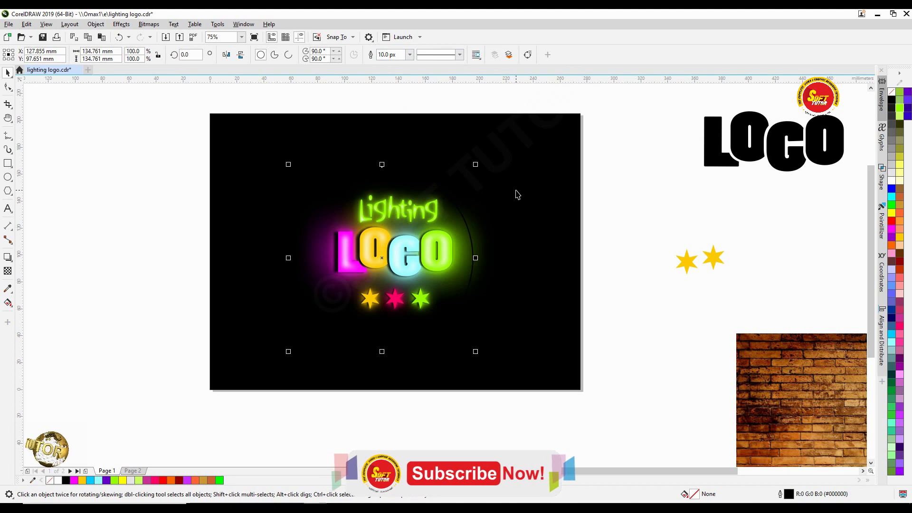
key("p")
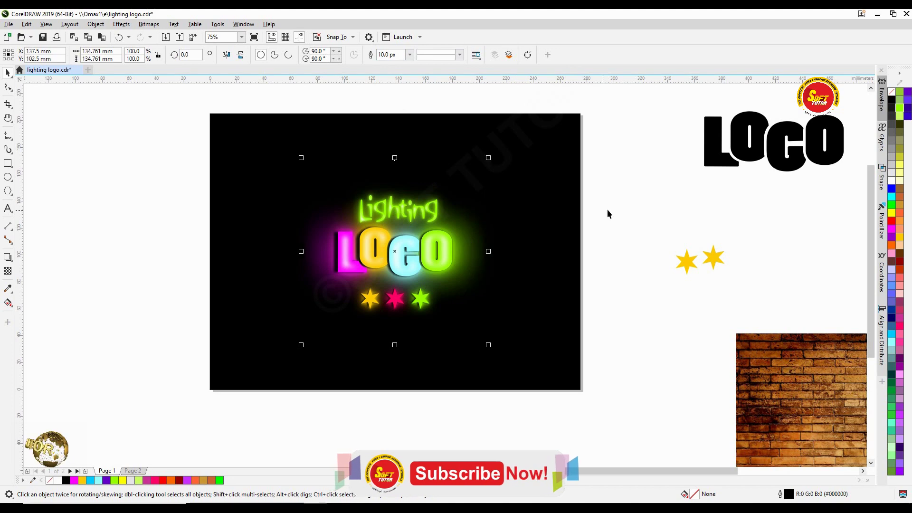
- Colour the circle's outline white and enlarge the circle from its centre to about 139 mm in diameter
right_click(892, 179)
left_click_drag(488, 157, 493, 155)
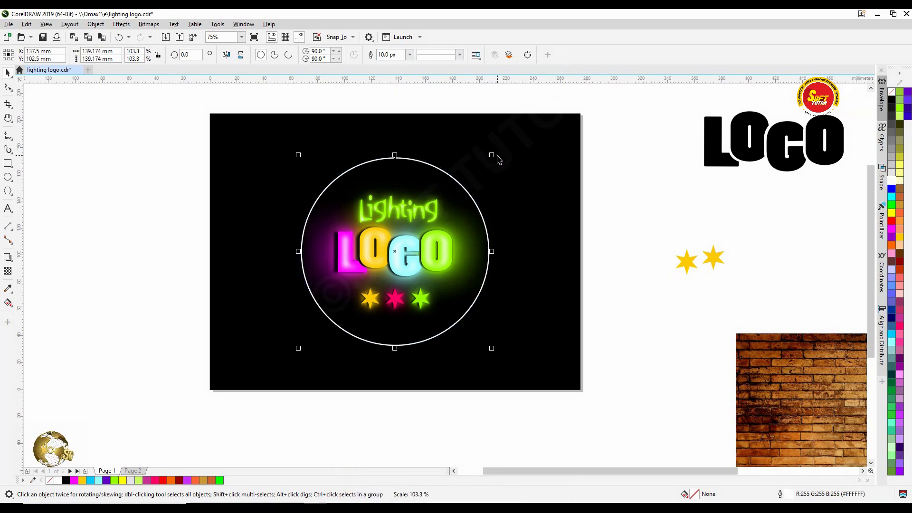
- Switch the circle's outline width unit to points and set the width to 6 pt
key("F12")
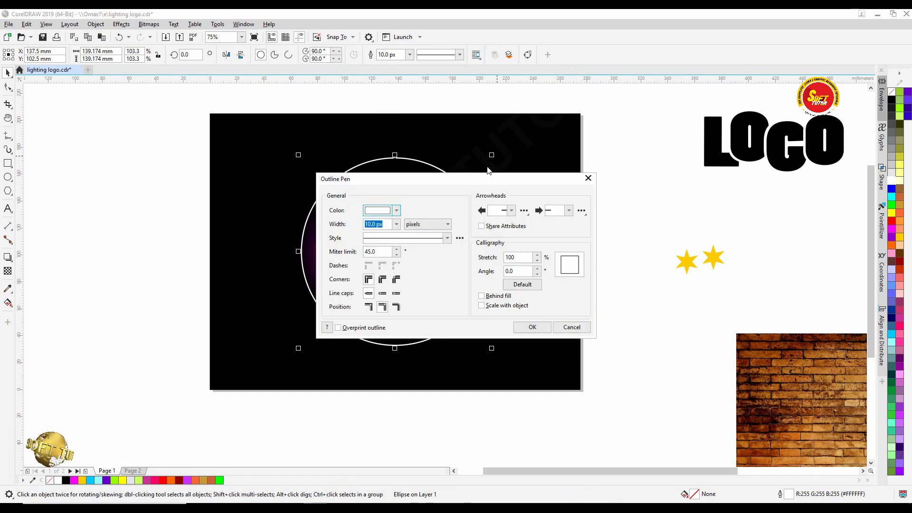
left_click(443, 225)
left_click(414, 255)
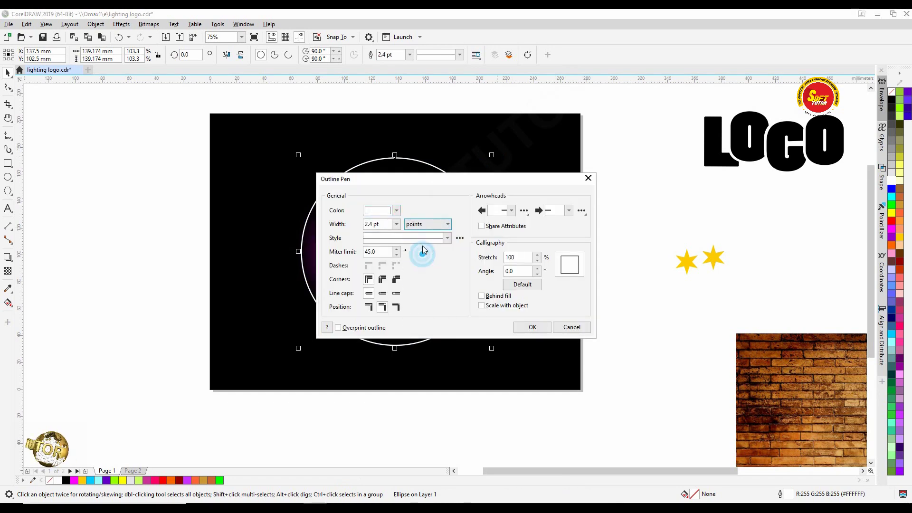
left_click_drag(417, 180, 476, 177)
left_click(456, 223)
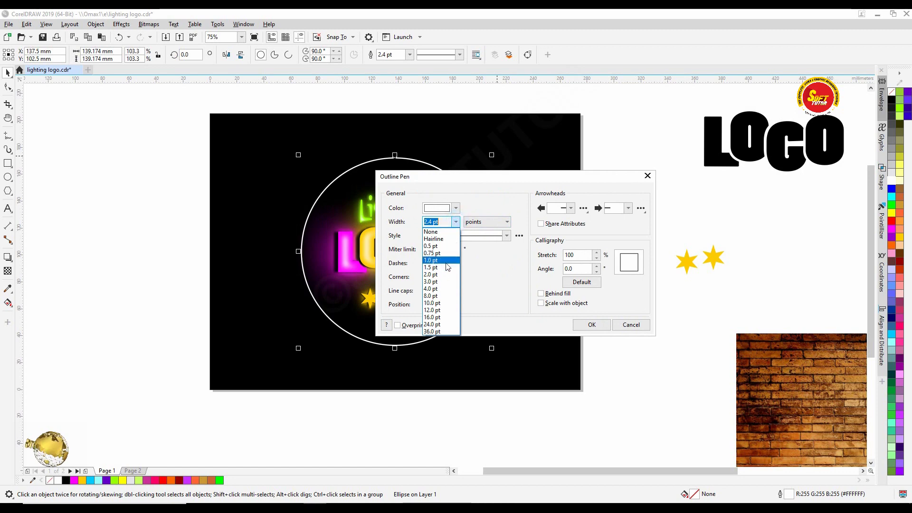
left_click(432, 303)
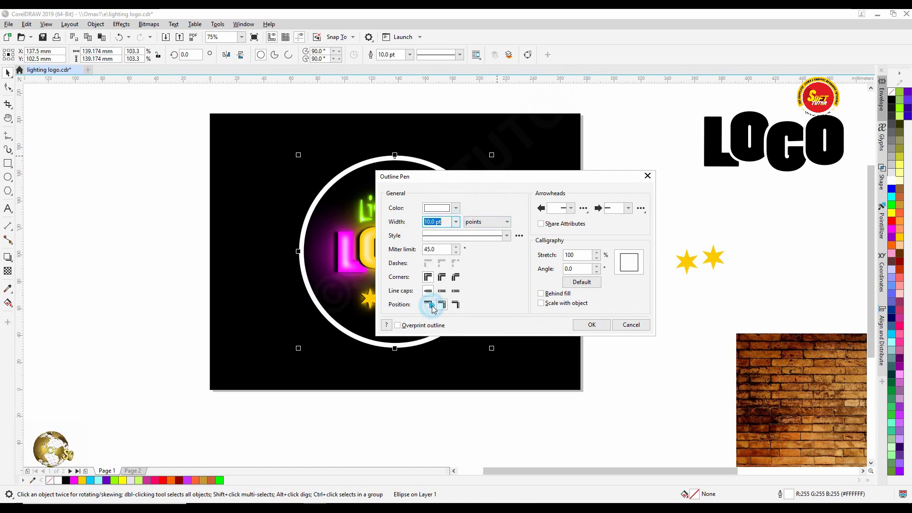
left_click(456, 222)
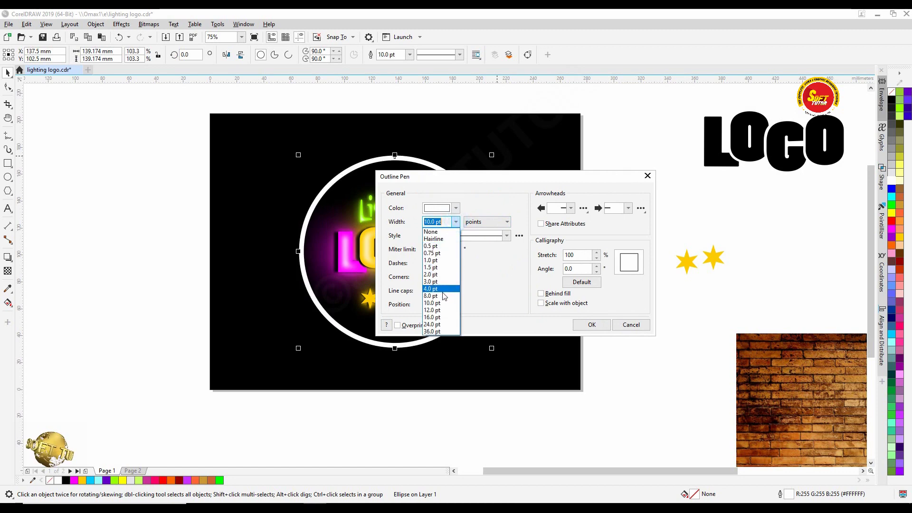
left_click(443, 290)
left_click(456, 221)
left_click(443, 220)
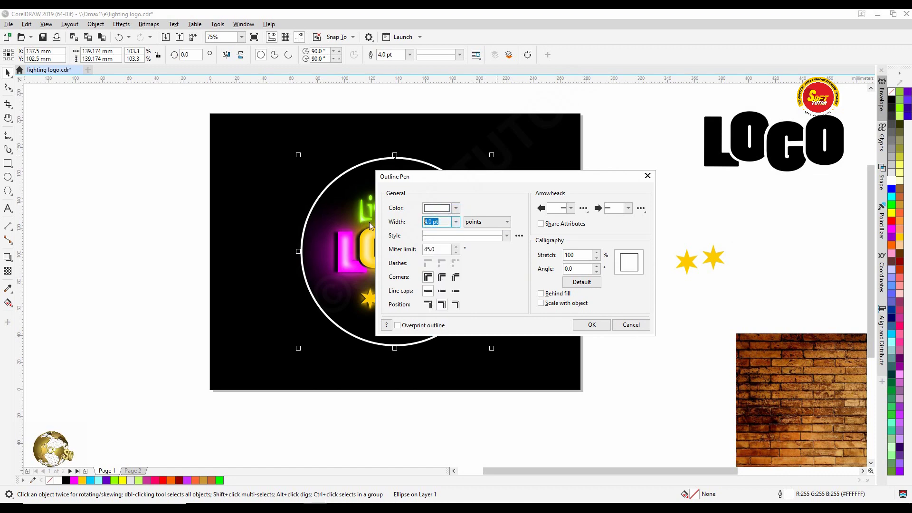
type("6")
key("Return")
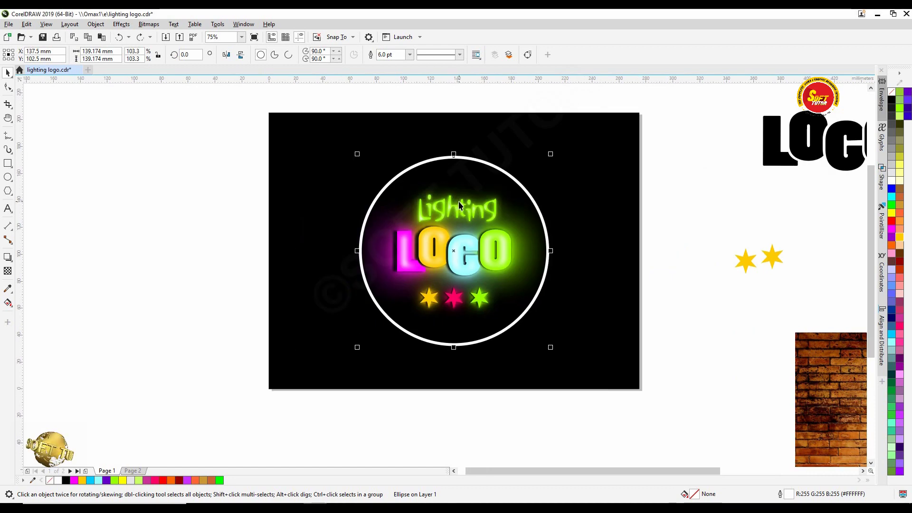
- Convert the white circle to curves and turn its outline into a filled object
left_click(898, 204)
key("ctrl+Page_Down")
left_click(96, 24)
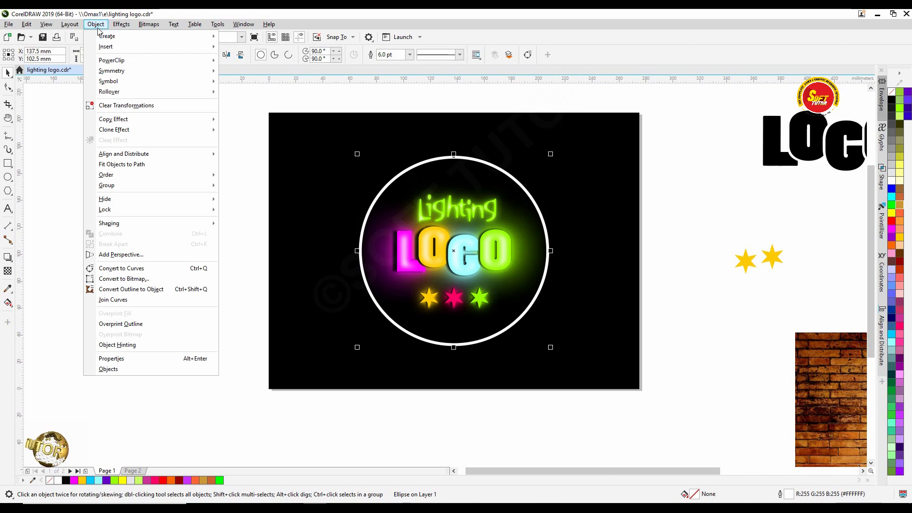
left_click(145, 269)
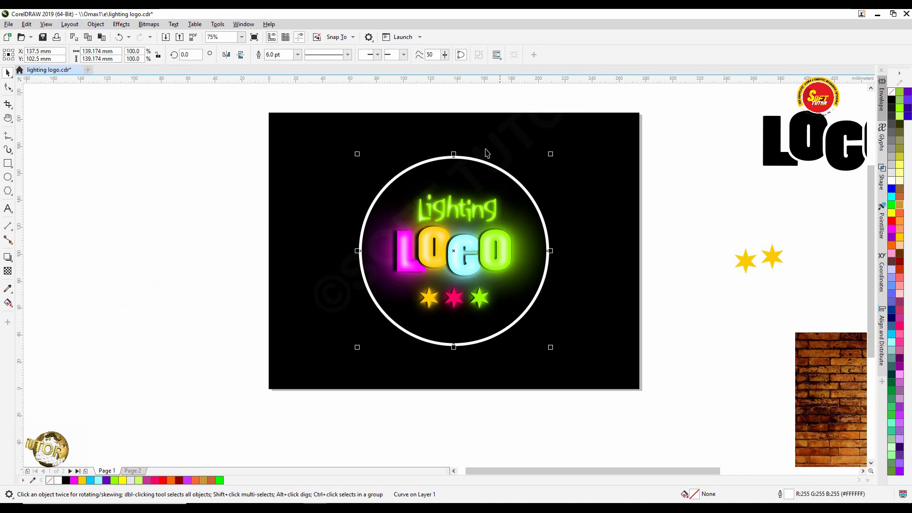
left_click(96, 24)
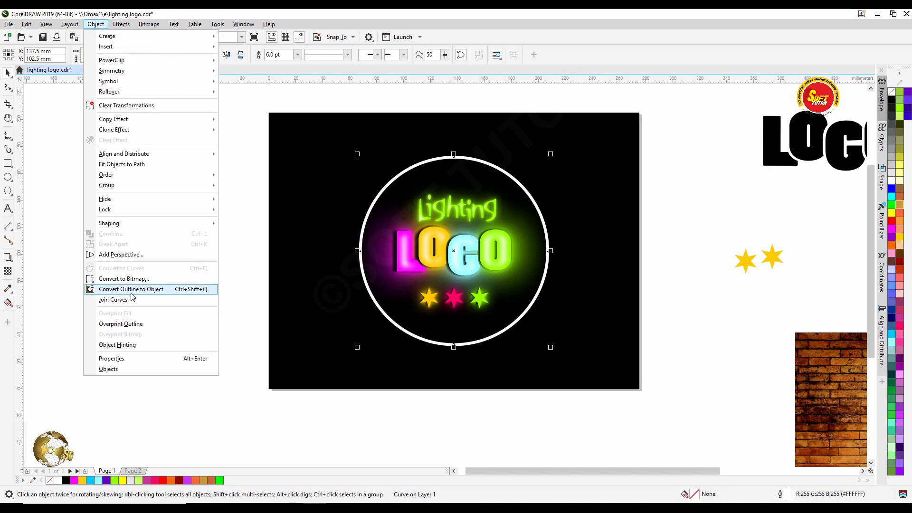
left_click(167, 290)
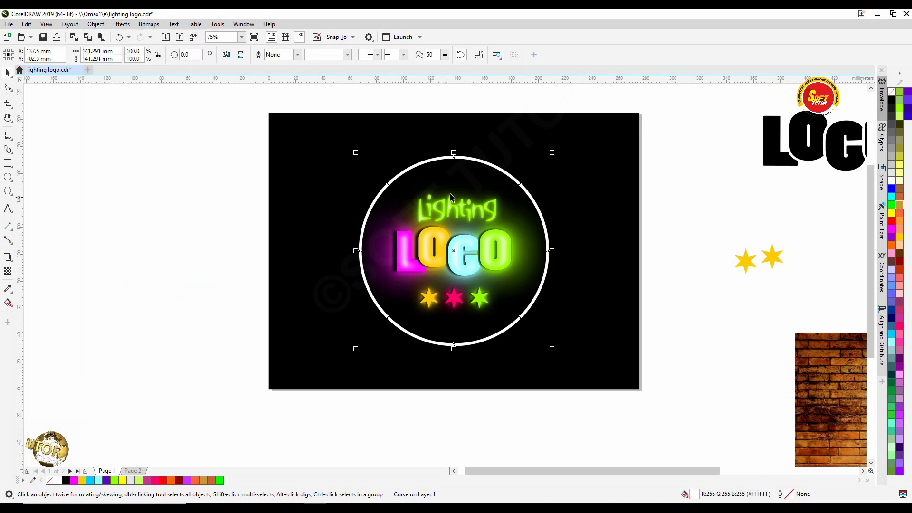
- Try yellow and green fills on the ring around the artwork, and settle on golden yellow (#FFCC00)
left_click(892, 213)
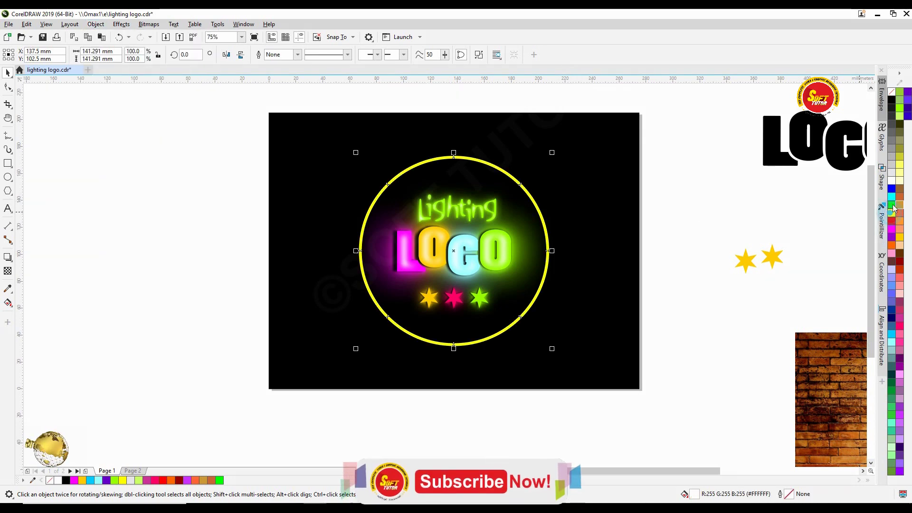
left_click(891, 205)
left_click(892, 204)
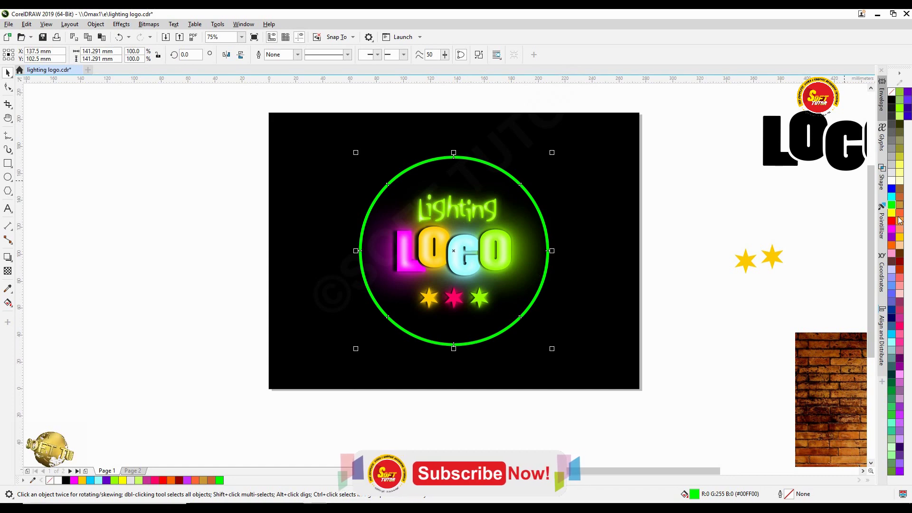
left_click(897, 220)
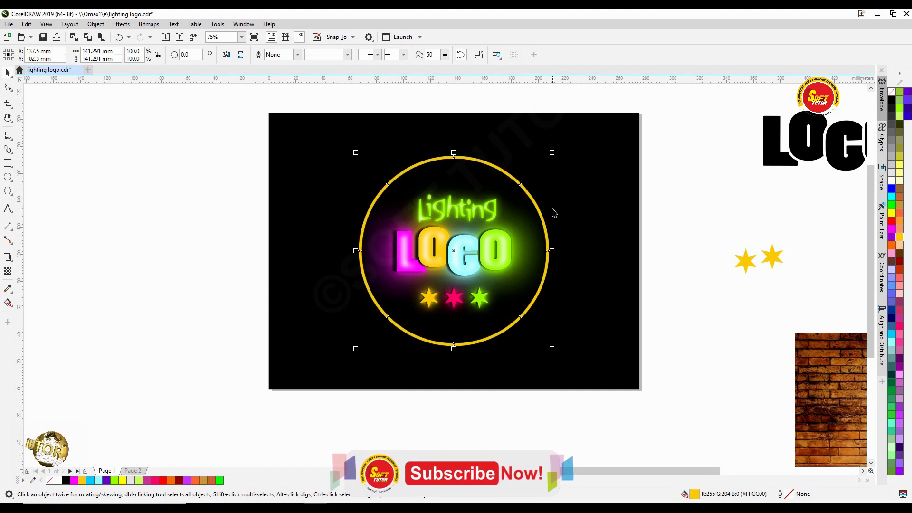
- Duplicate the golden ring, move the copy off to the left of the artwork and apply an 86.2-pixel Gaussian blur to it
key("ctrl+d")
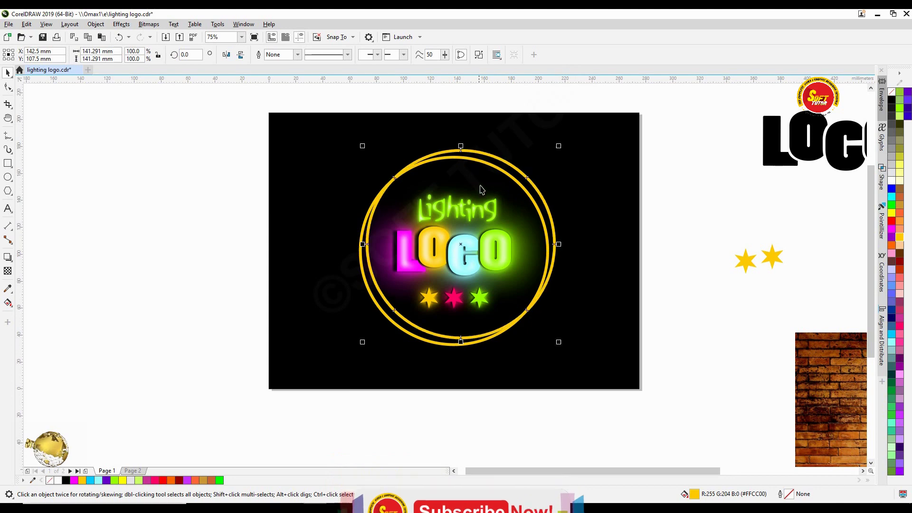
left_click_drag(458, 244, 232, 246)
left_click(121, 25)
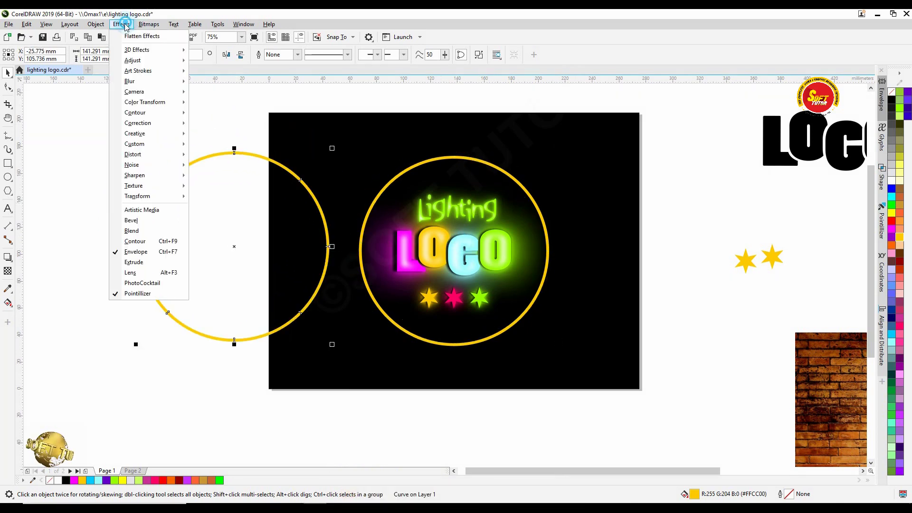
left_click(132, 81)
left_click(223, 92)
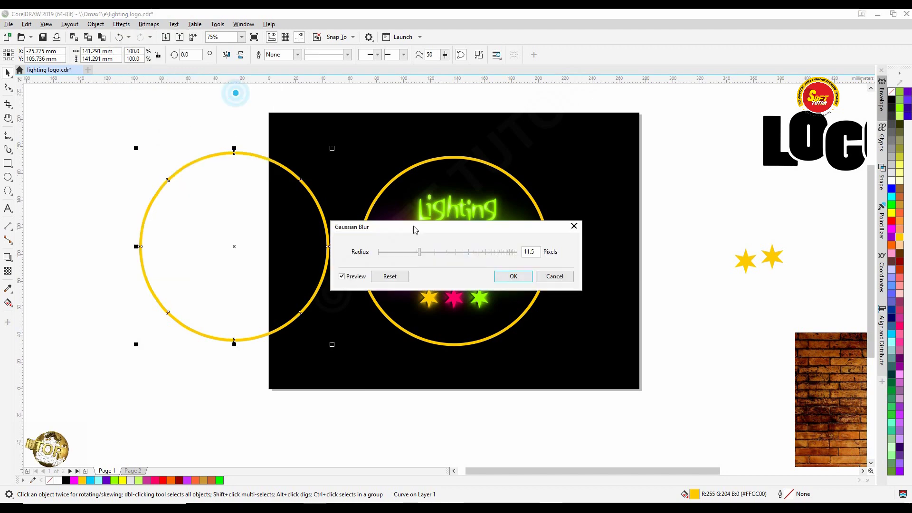
mouse_move(483, 249)
left_mouse_down()
mouse_move(495, 252)
mouse_move(472, 251)
mouse_move(487, 252)
left_mouse_up()
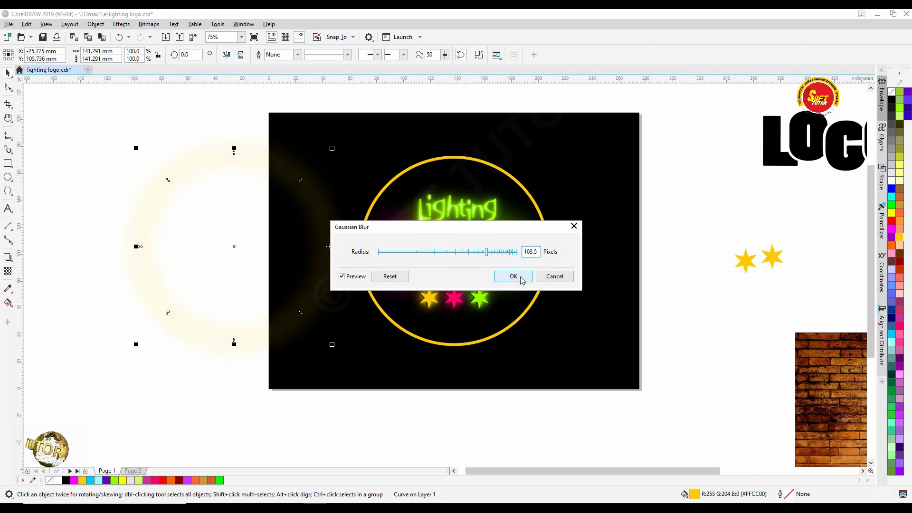
left_click_drag(485, 254, 480, 249)
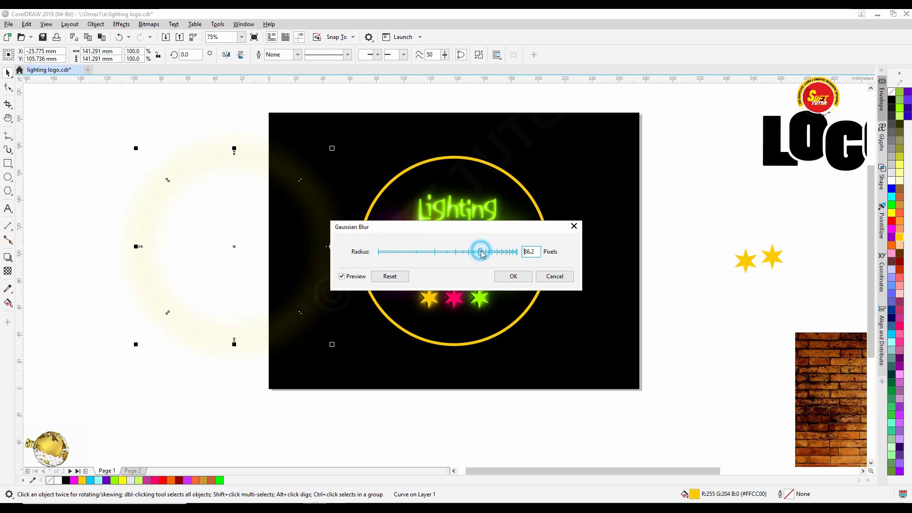
left_click(514, 276)
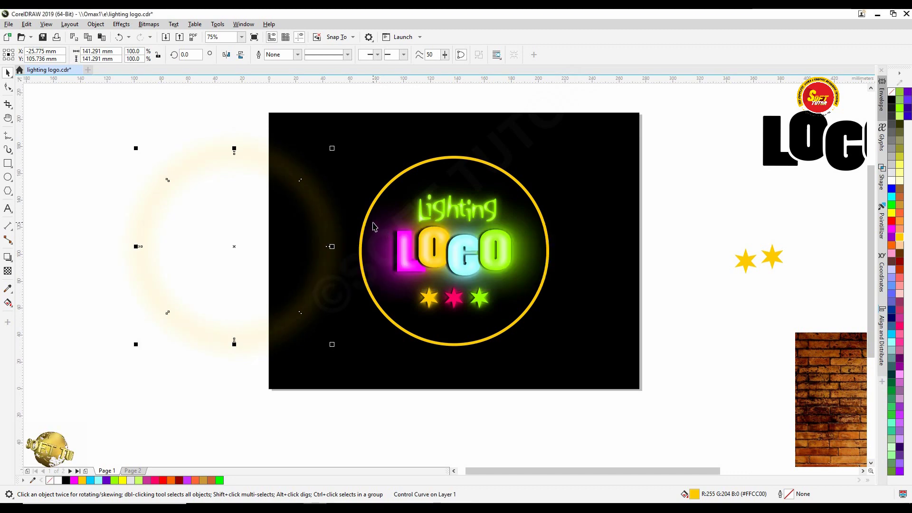
- Apply another Gaussian blur with a smaller radius to the ring glow beside the artwork
left_click(121, 23)
mouse_move(136, 81)
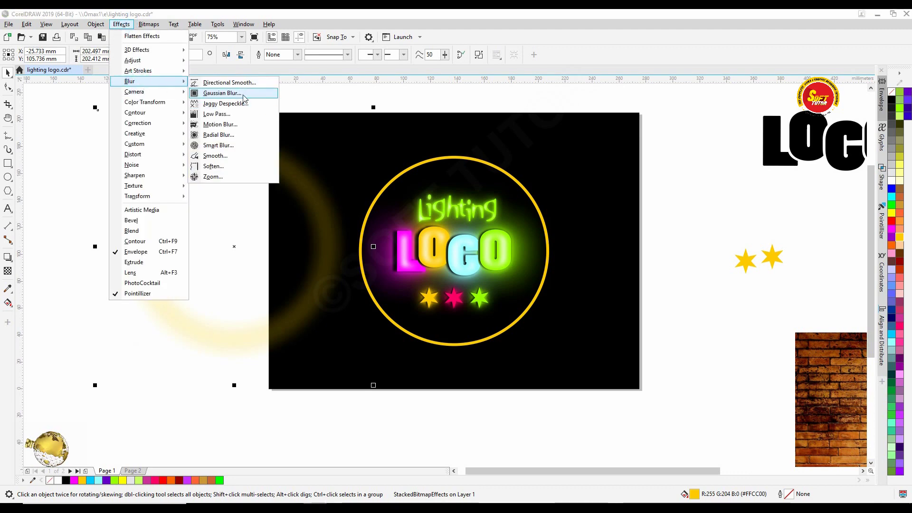
left_click(244, 97)
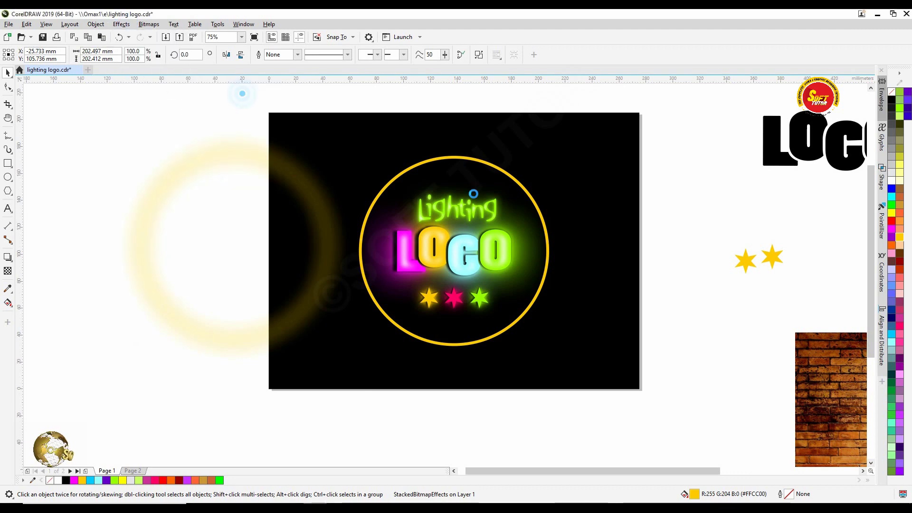
left_click_drag(459, 254, 447, 254)
key("Return")
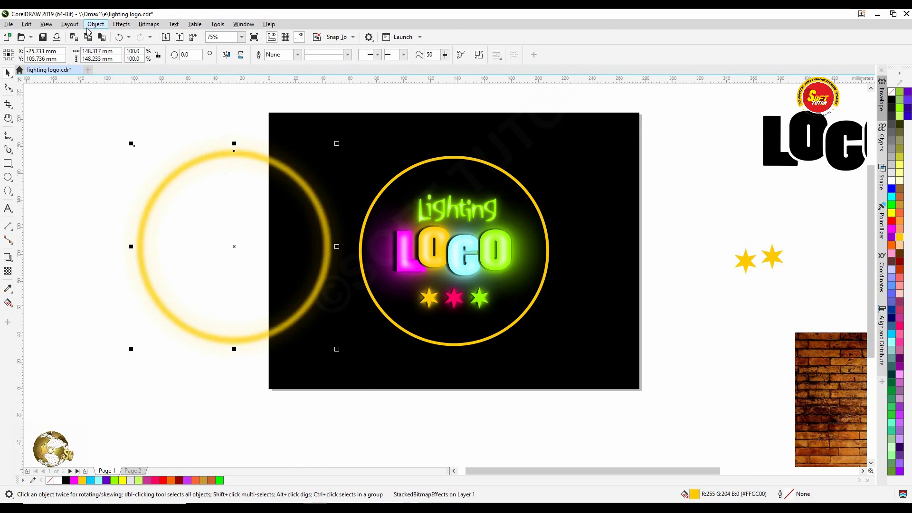
- Add a further Gaussian blur with a radius of 8 pixels to the ring glow beside the artwork
left_click(100, 26)
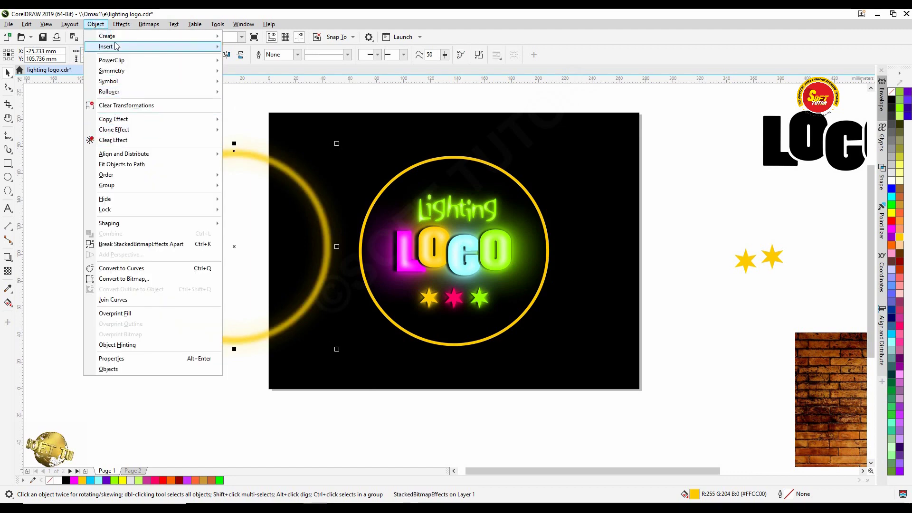
mouse_move(121, 24)
mouse_move(132, 80)
left_click(216, 92)
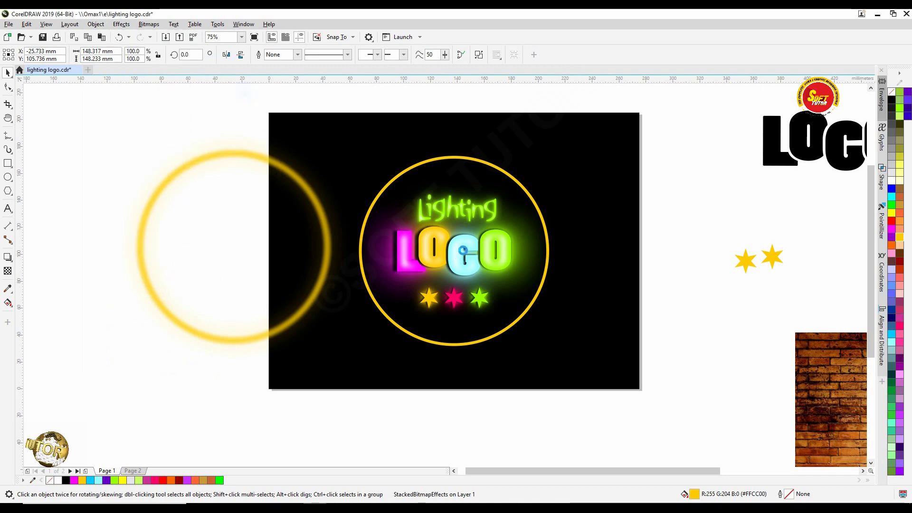
left_click(411, 253)
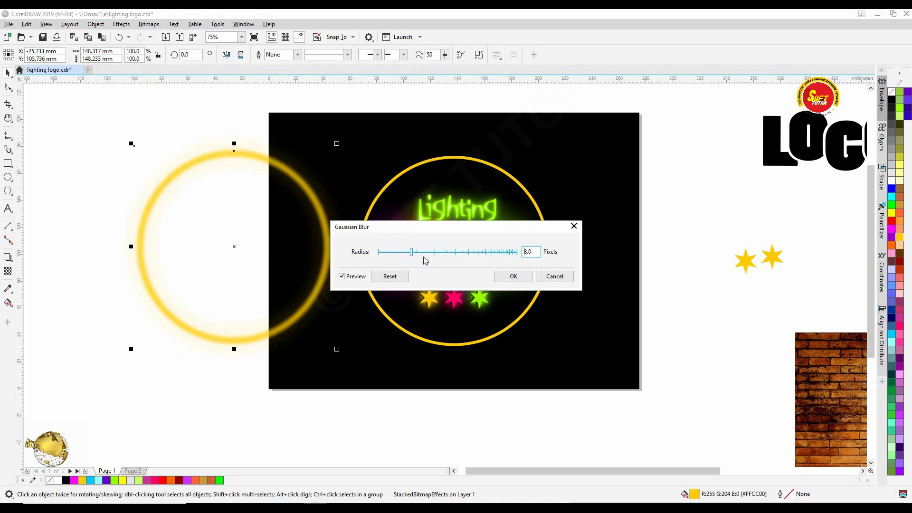
left_click(528, 280)
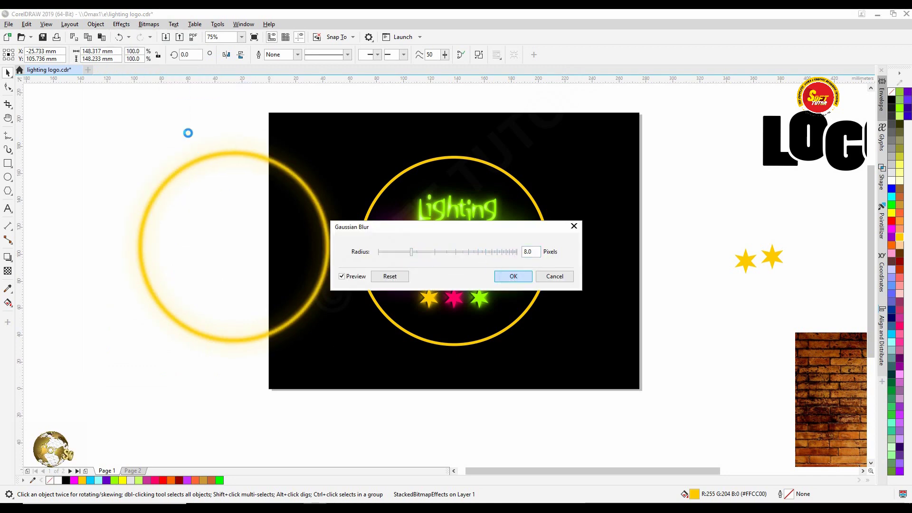
- Align the sharp golden ring around the artwork centrally, horizontally and vertically, onto the blurred ring glow
left_click(170, 92)
left_click(465, 158)
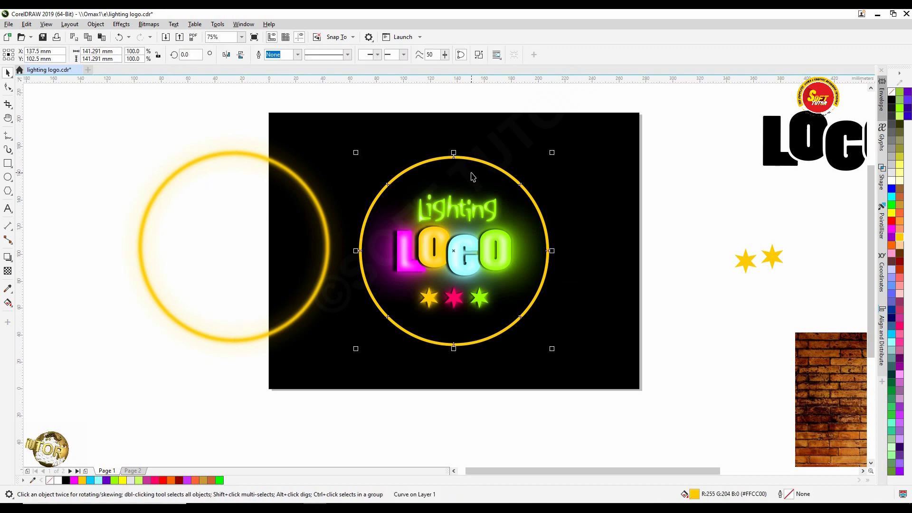
left_click(236, 152, "shift")
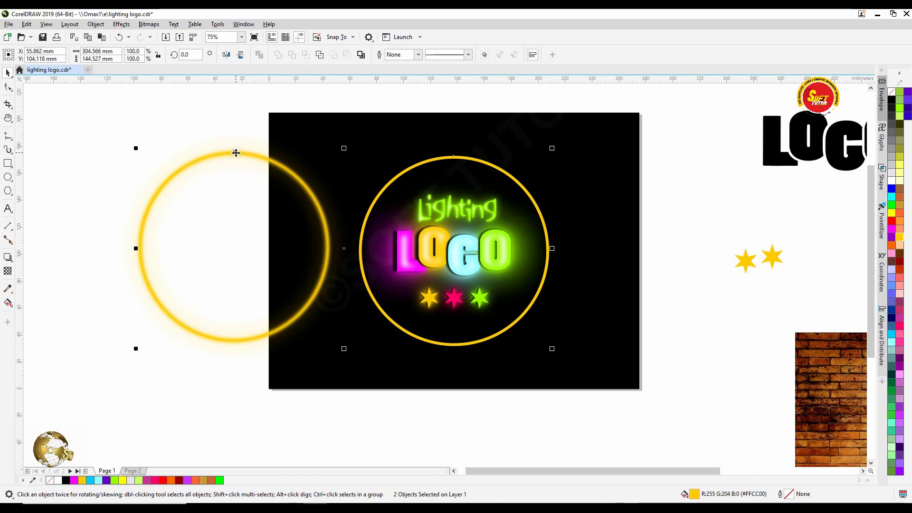
key("e")
key("c")
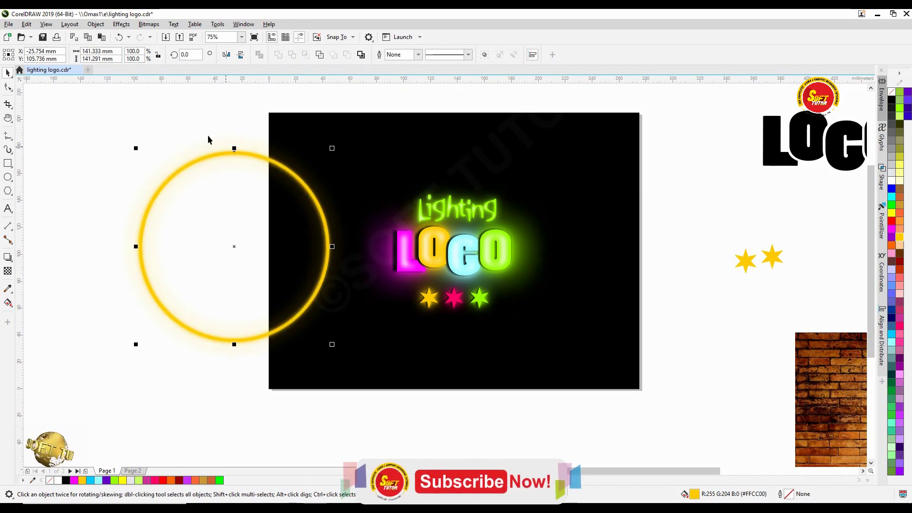
- Select the golden ring together with all its blurred copies and centre them on the page around the artwork
left_click_drag(171, 128, 209, 238)
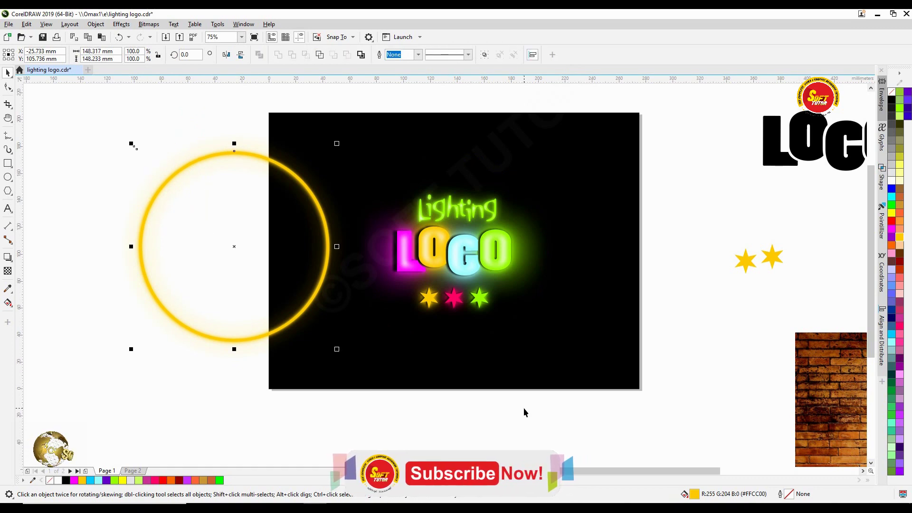
key("p")
key("h")
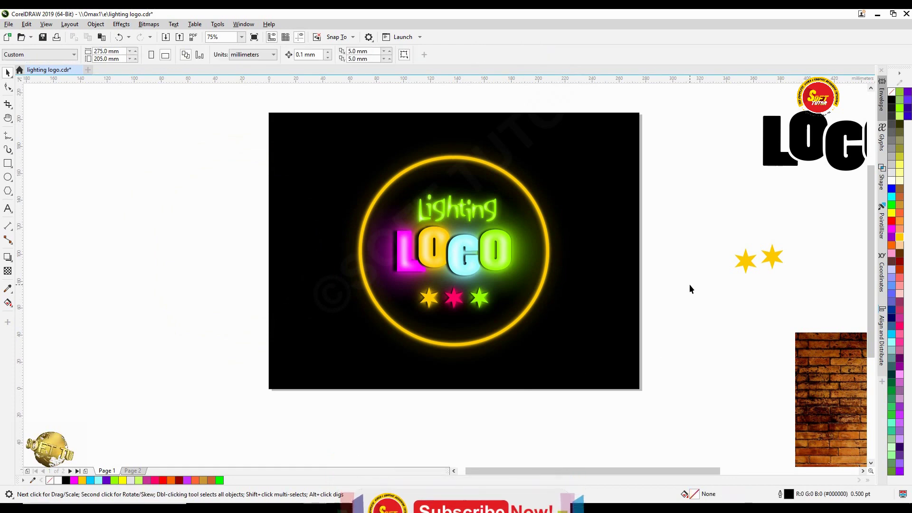
left_click_drag(681, 244, 652, 250)
key("space")
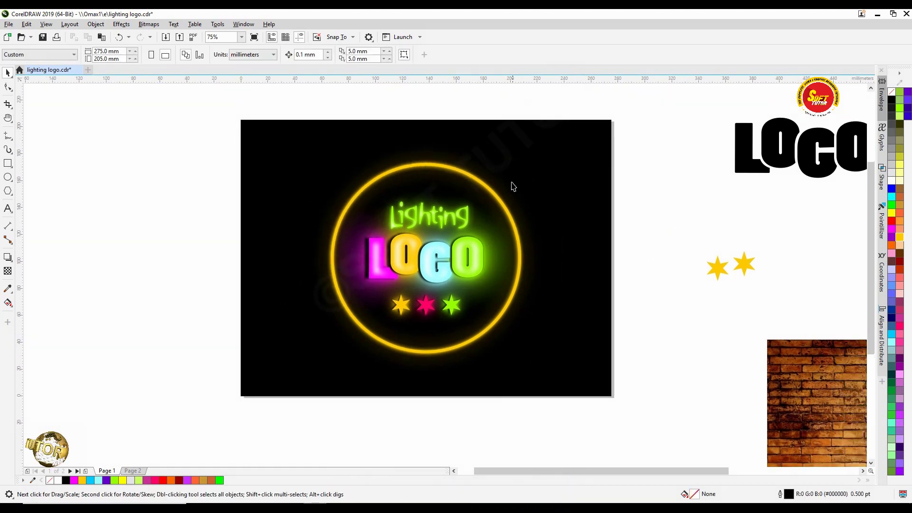
left_click(442, 172)
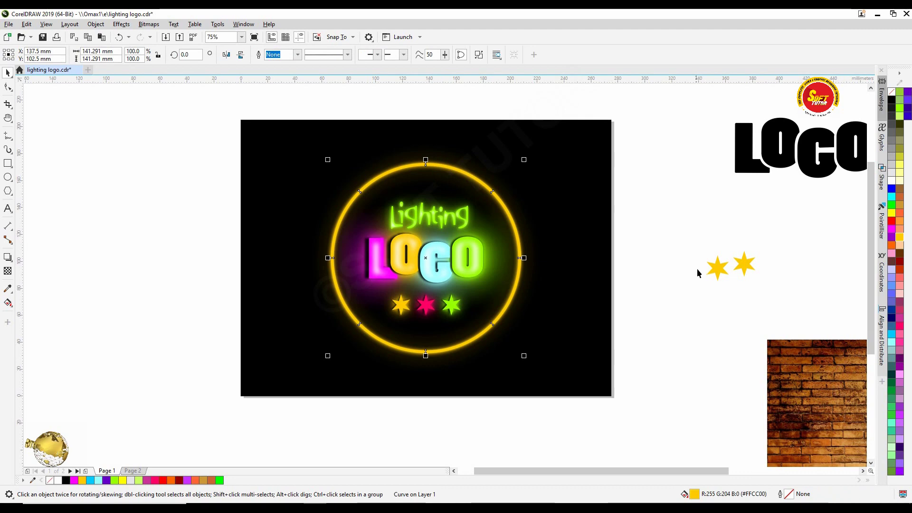
key("Escape")
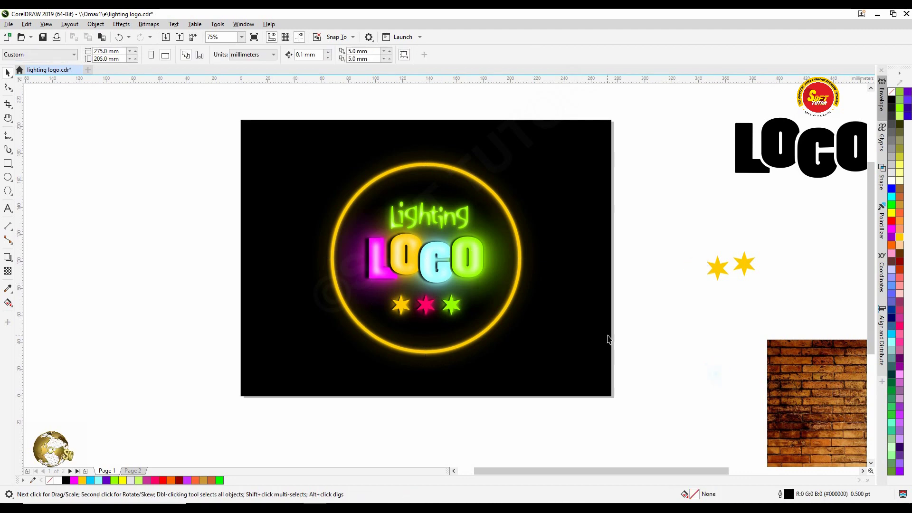
- PowerClip the brick wall image inside the black background rectangle
key("h")
left_click_drag(536, 376, 468, 344)
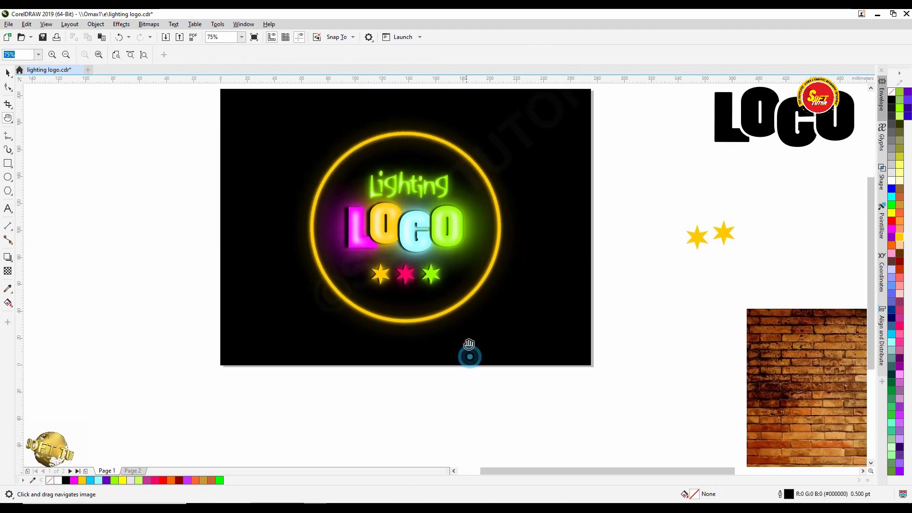
key("F3")
key("space")
left_click(712, 351)
left_click_drag(688, 320, 669, 298)
left_click(497, 202)
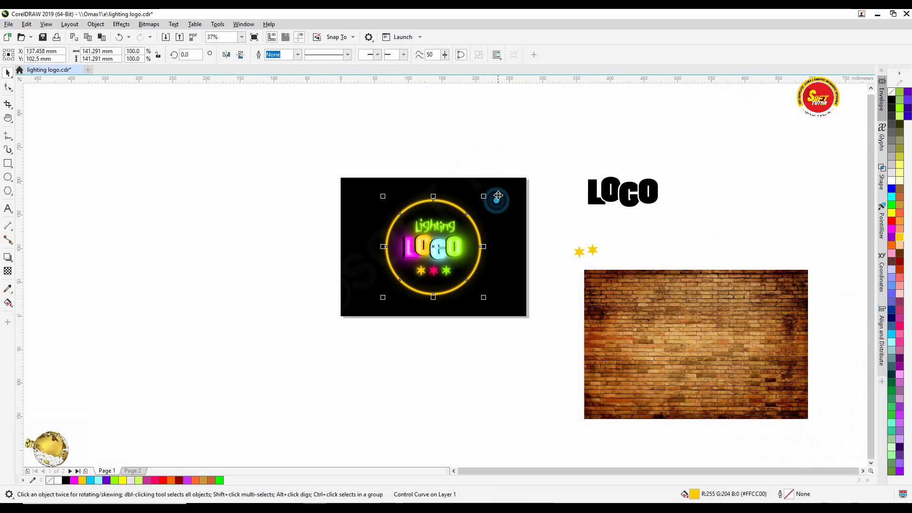
left_click(654, 328)
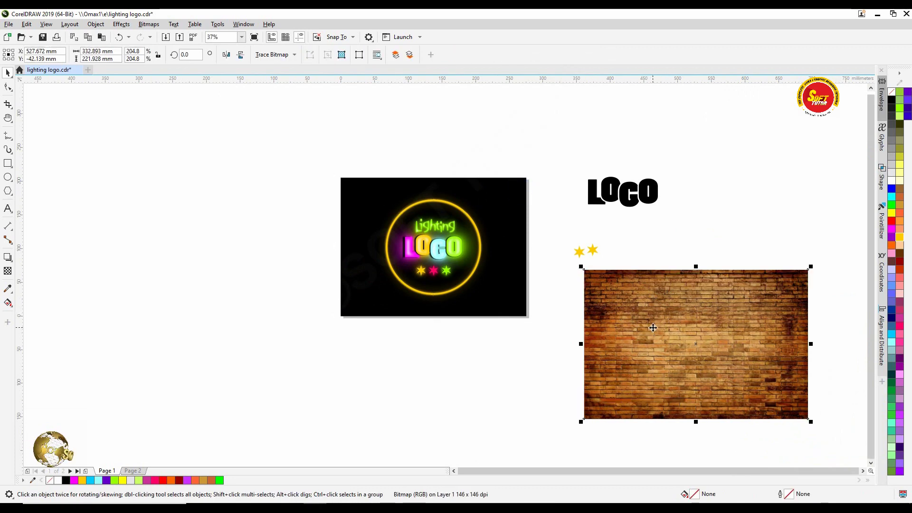
left_click(95, 24)
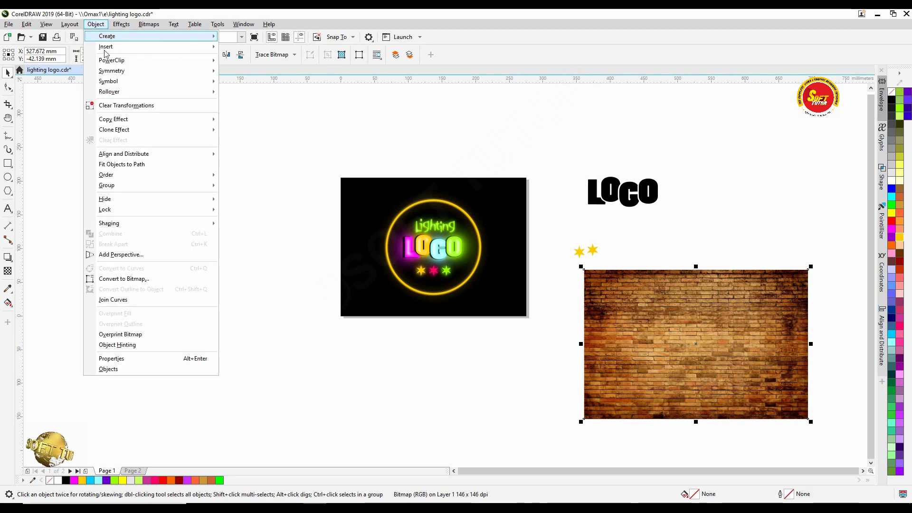
mouse_move(119, 61)
left_click(260, 62)
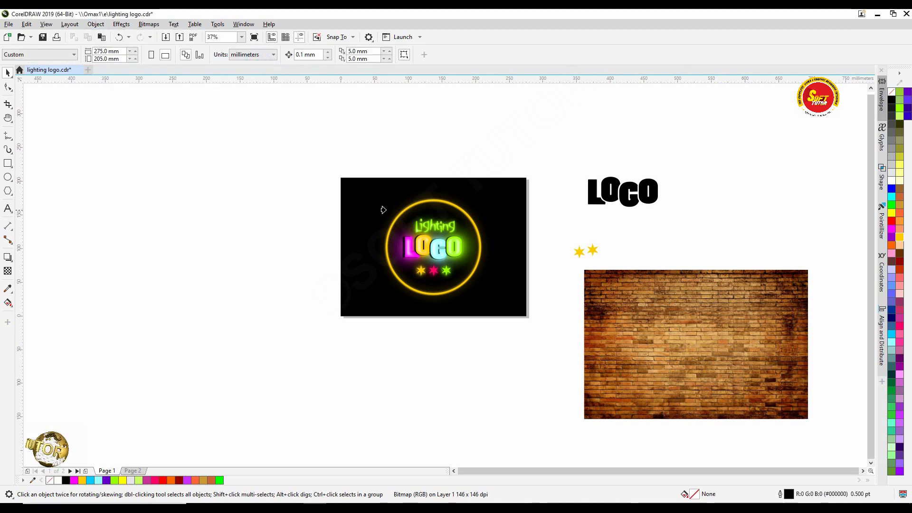
left_click(352, 187)
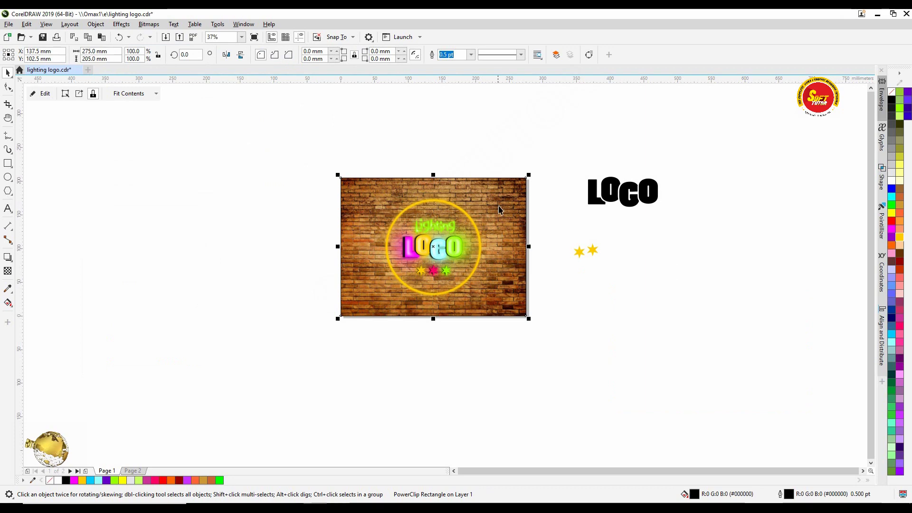
- Open the background rectangle's PowerClip contents for editing
left_click(498, 206)
left_click(517, 204)
left_click(516, 191, "ctrl")
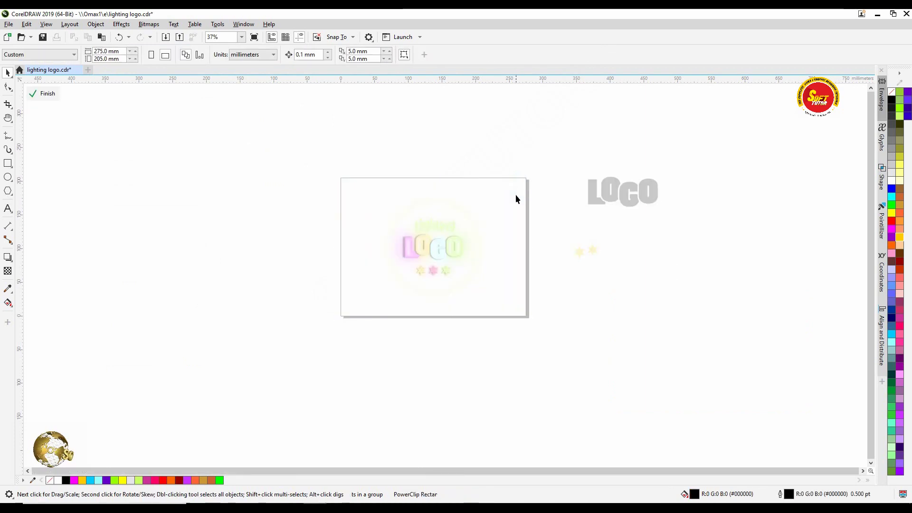
- Apply an elliptical fountain transparency to the brick wall image, fading it out from the centre
left_click(509, 205)
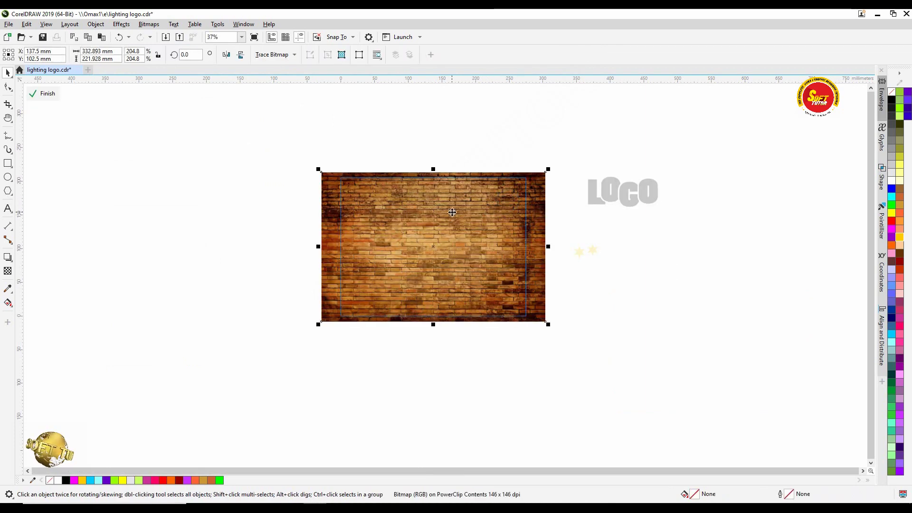
scroll(451, 204, "up", 1)
scroll(452, 198, "down", 1)
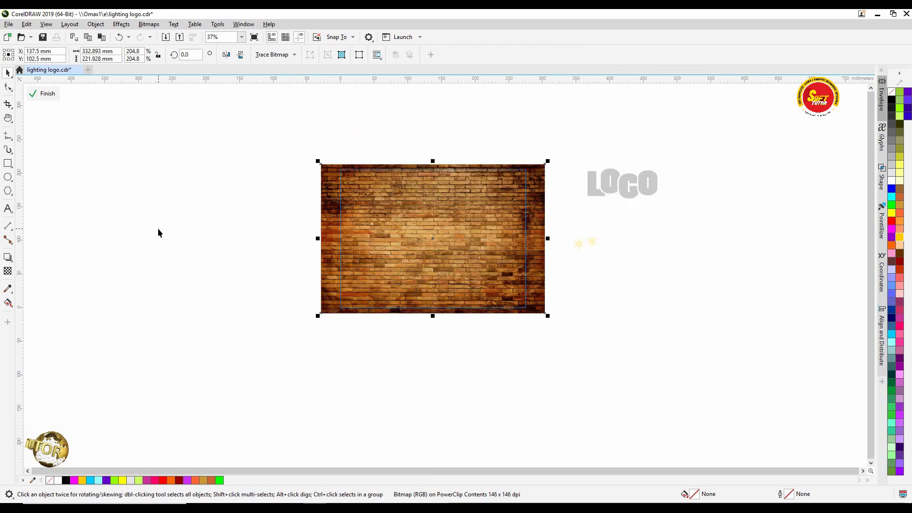
left_click(7, 271)
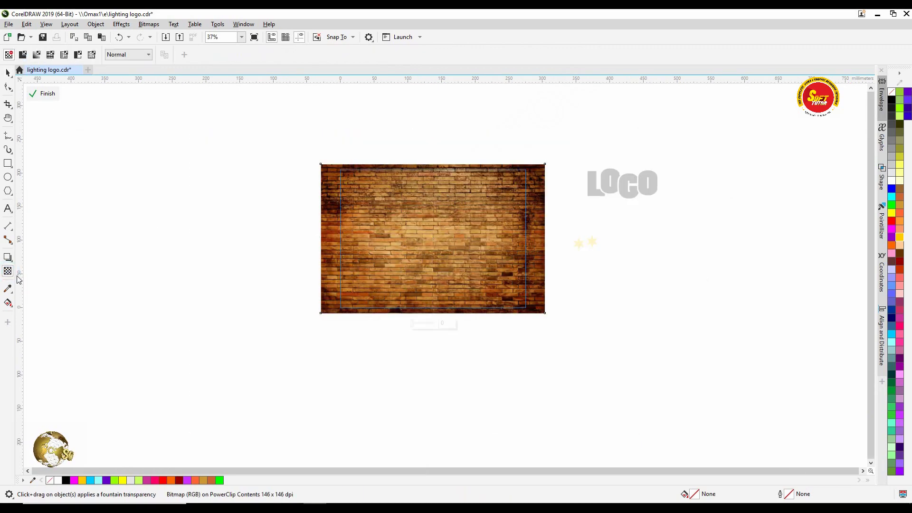
left_click(37, 54)
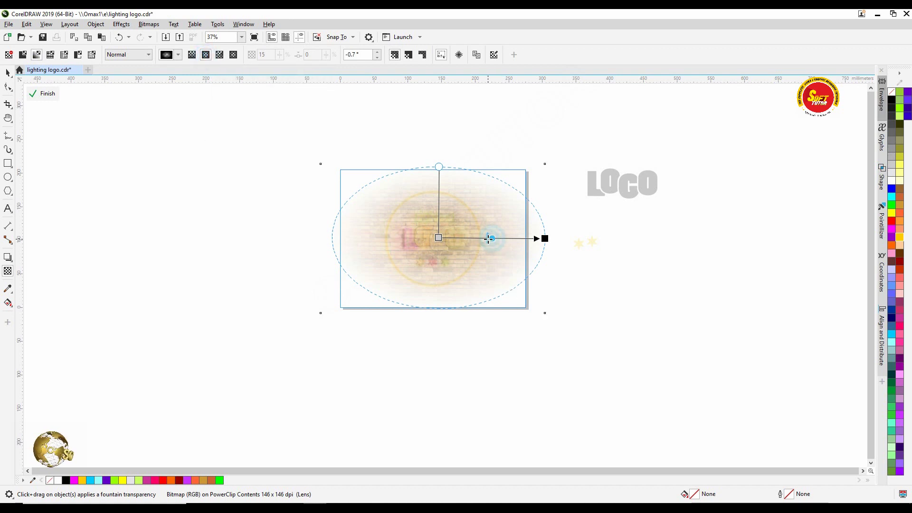
- Raise the brick wall's centre transparency to about 49 and shrink the elliptical fade slightly inward
scroll(445, 246, "up", 2)
left_click(435, 235)
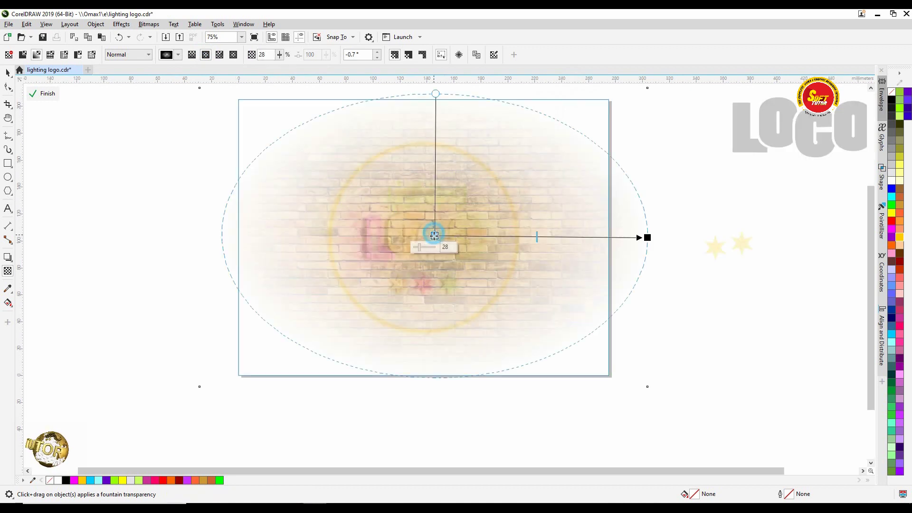
left_click_drag(421, 248, 426, 252)
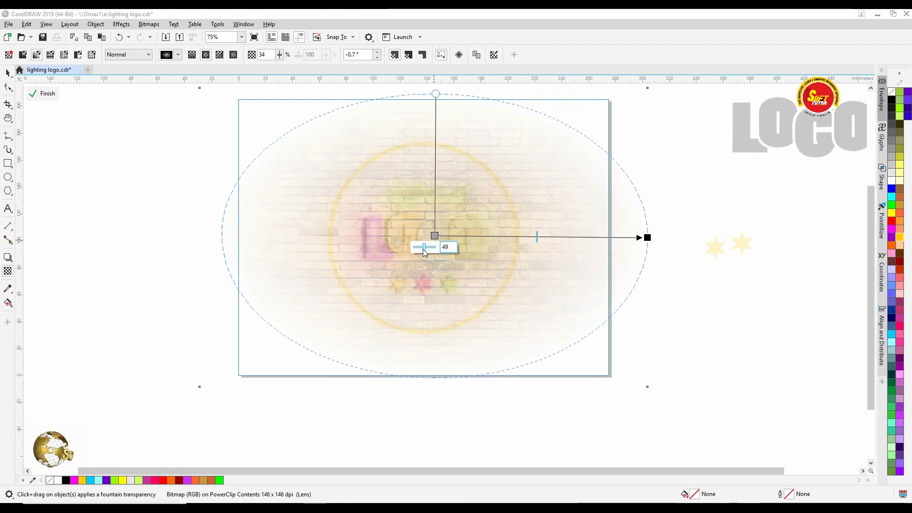
left_click_drag(646, 238, 627, 243)
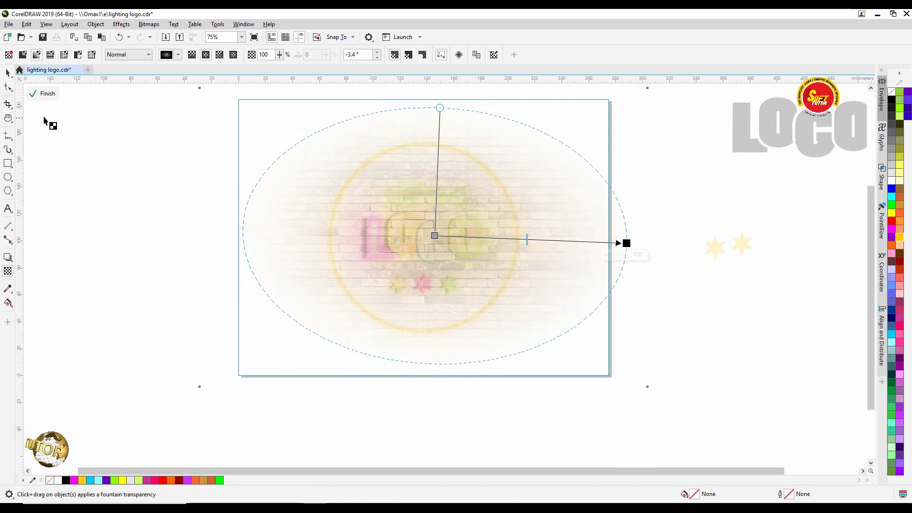
- Finish editing the PowerClip contents and check the brick wall fade behind the logo
left_click(43, 93)
key("space")
left_click(106, 220)
scroll(435, 218, "up", 2)
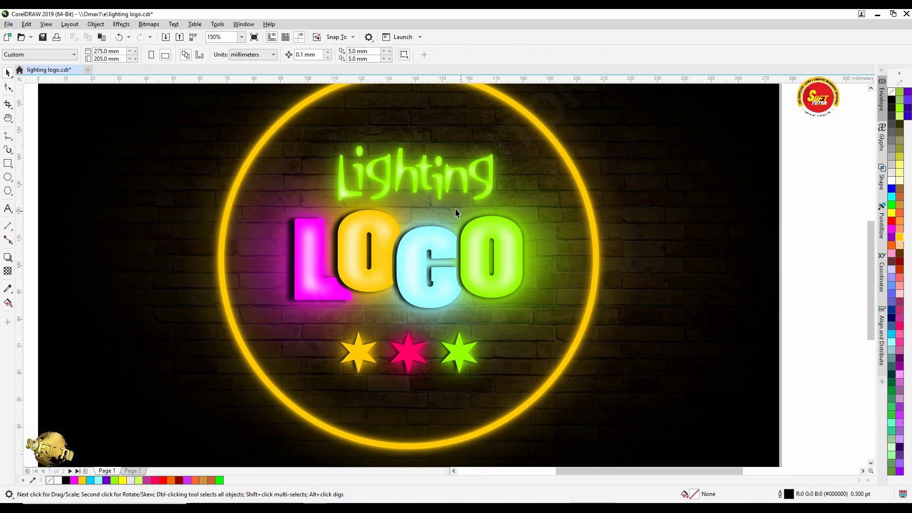
scroll(463, 215, "down", 2)
scroll(440, 187, "up", 2)
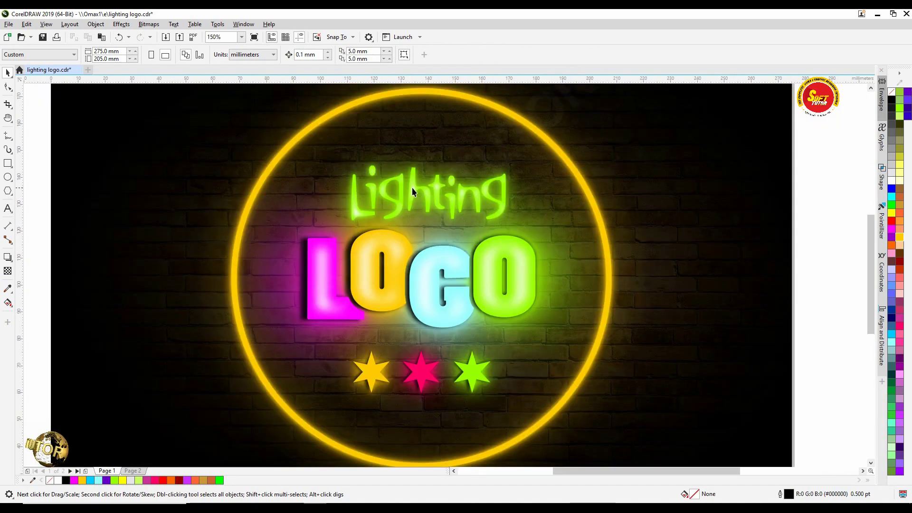
- Move the blurred white highlight off the green "Lighting" text to expose the lettering beneath
left_click(414, 184)
left_click_drag(241, 119, 711, 268)
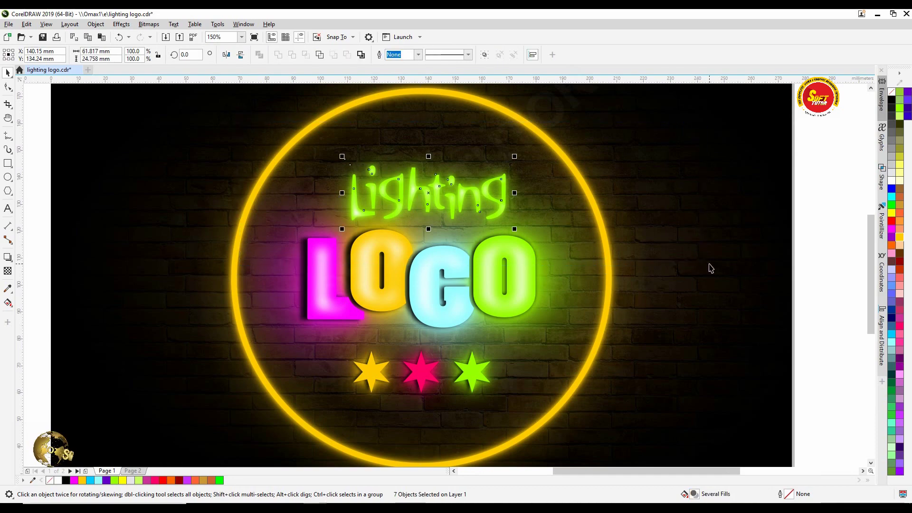
left_click(797, 240)
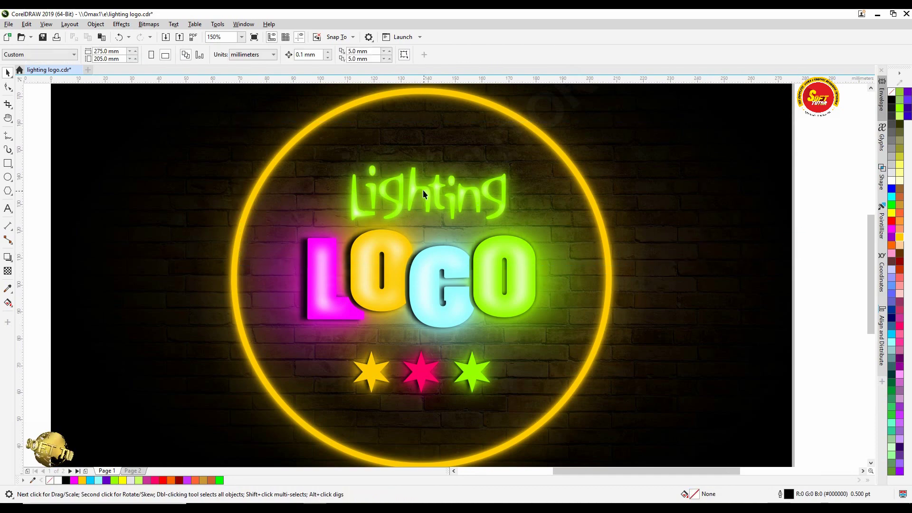
left_click_drag(412, 188, 574, 162)
- Add a black drop shadow to the green "Lighting" text at 180 degrees, with opacity 94 and feather 15
left_click(452, 199)
left_click(8, 257)
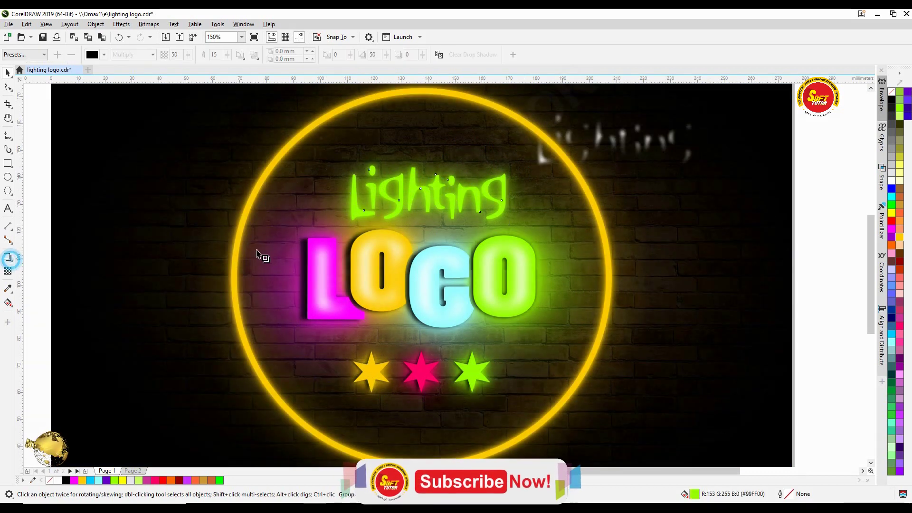
left_click_drag(504, 193, 348, 194)
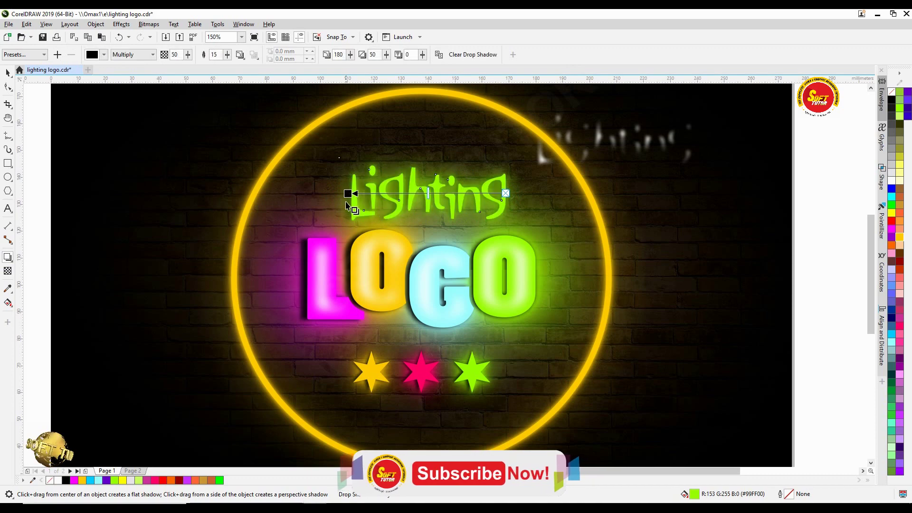
scroll(489, 206, "up", 2)
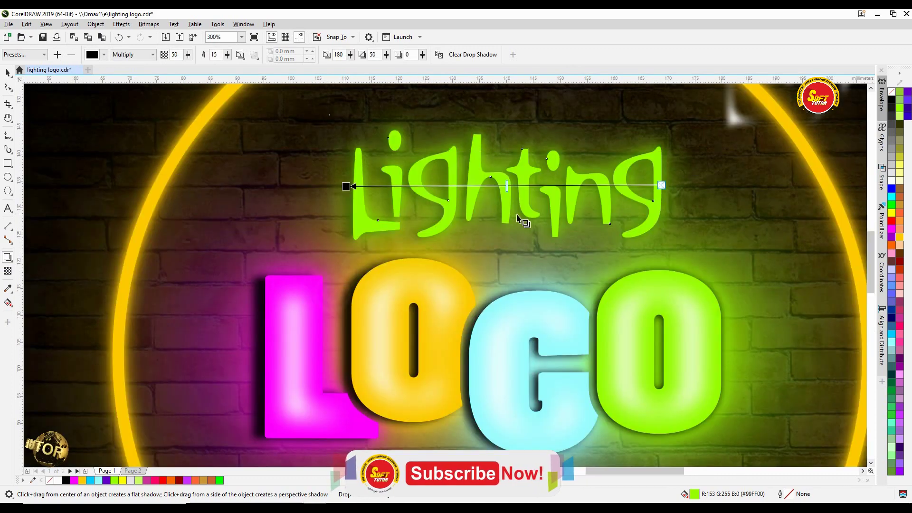
left_click_drag(507, 186, 372, 186)
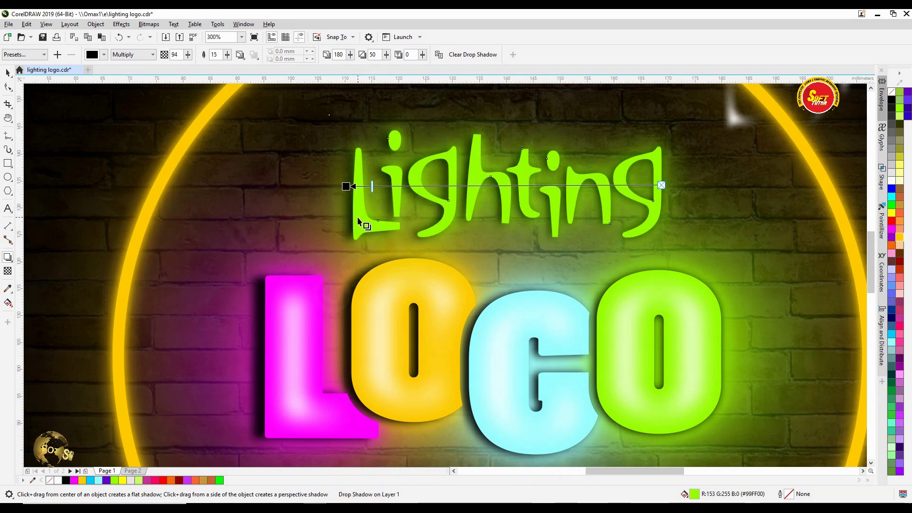
- Return the blurred white highlight to its place over the green "Lighting" text and deselect it
scroll(360, 224, "down", 2)
key("space")
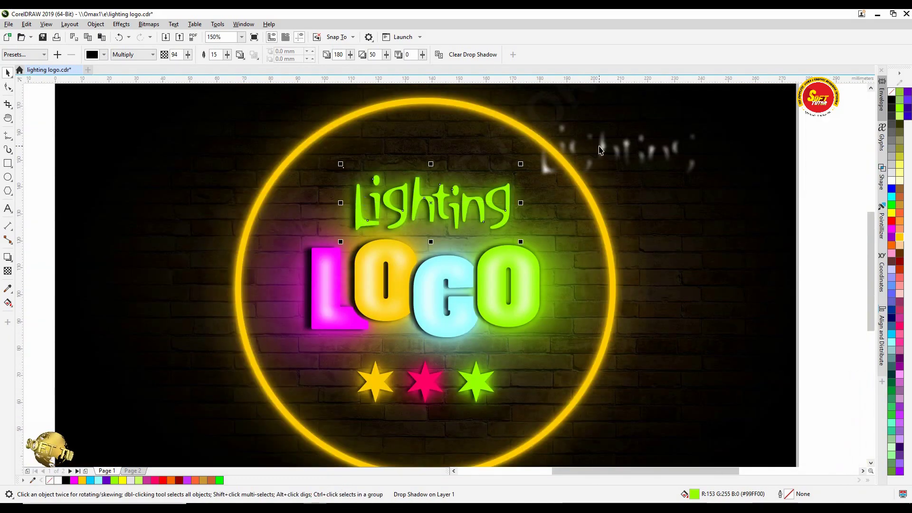
left_click(564, 170)
left_click(486, 198)
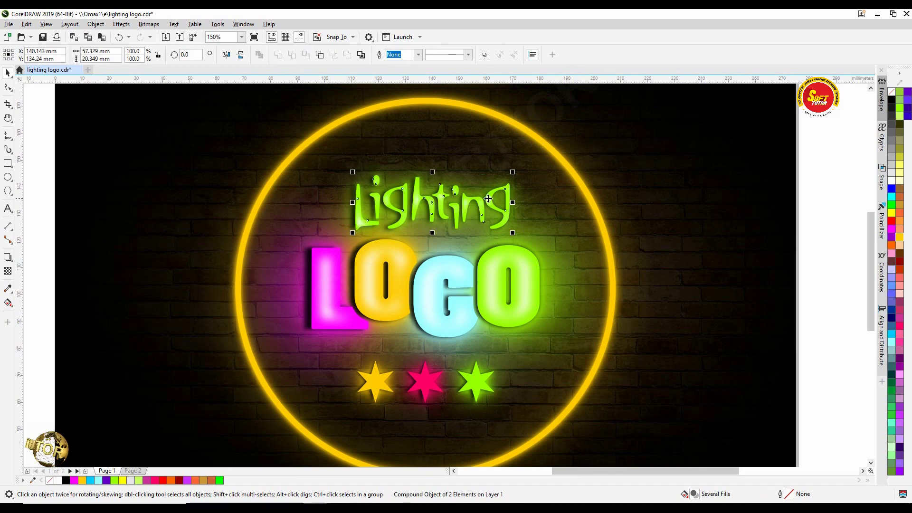
left_click(826, 234)
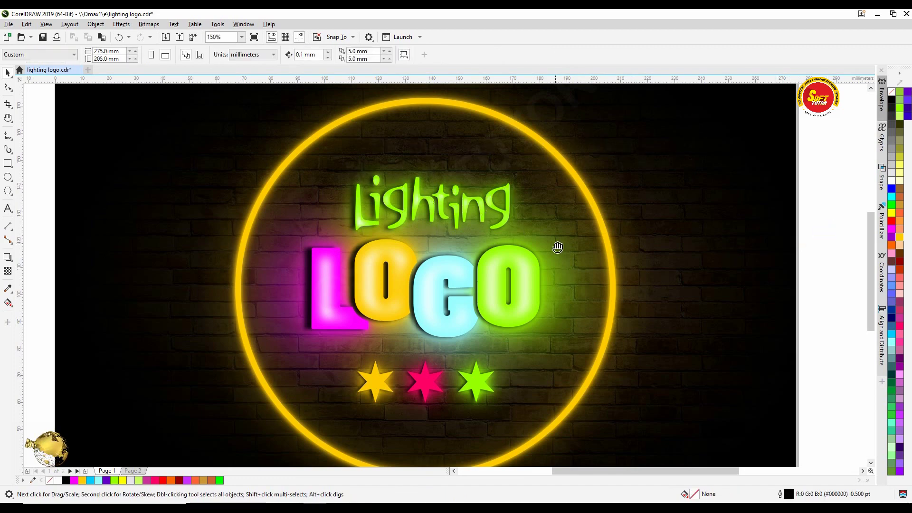
scroll(557, 248, "down", 2)
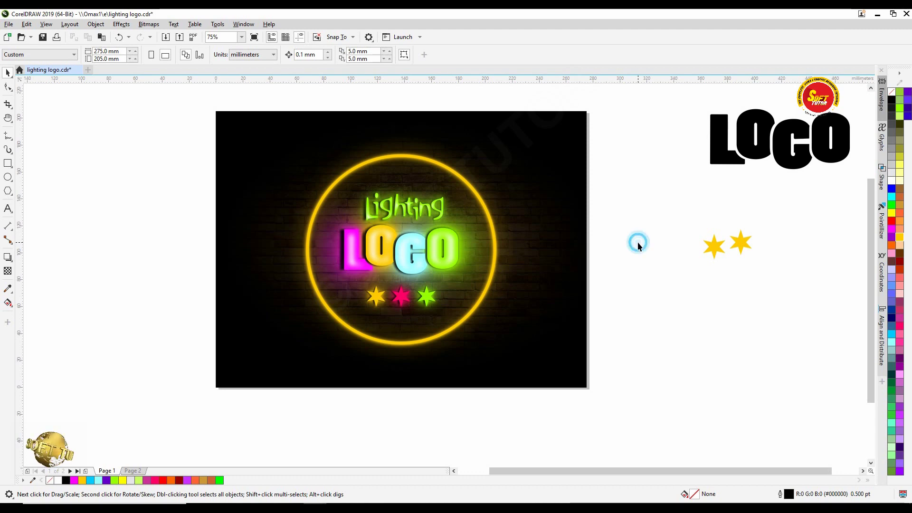
key("z")
left_click_drag(207, 107, 601, 390)
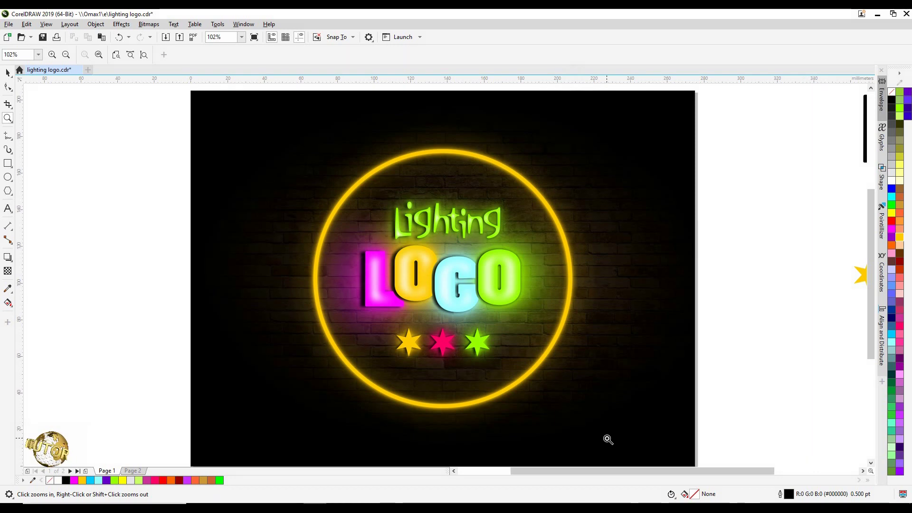
key("h")
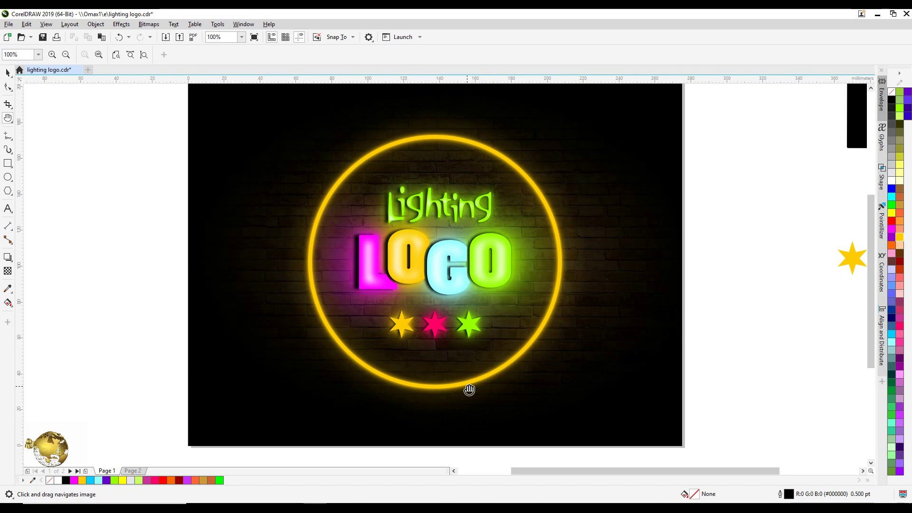